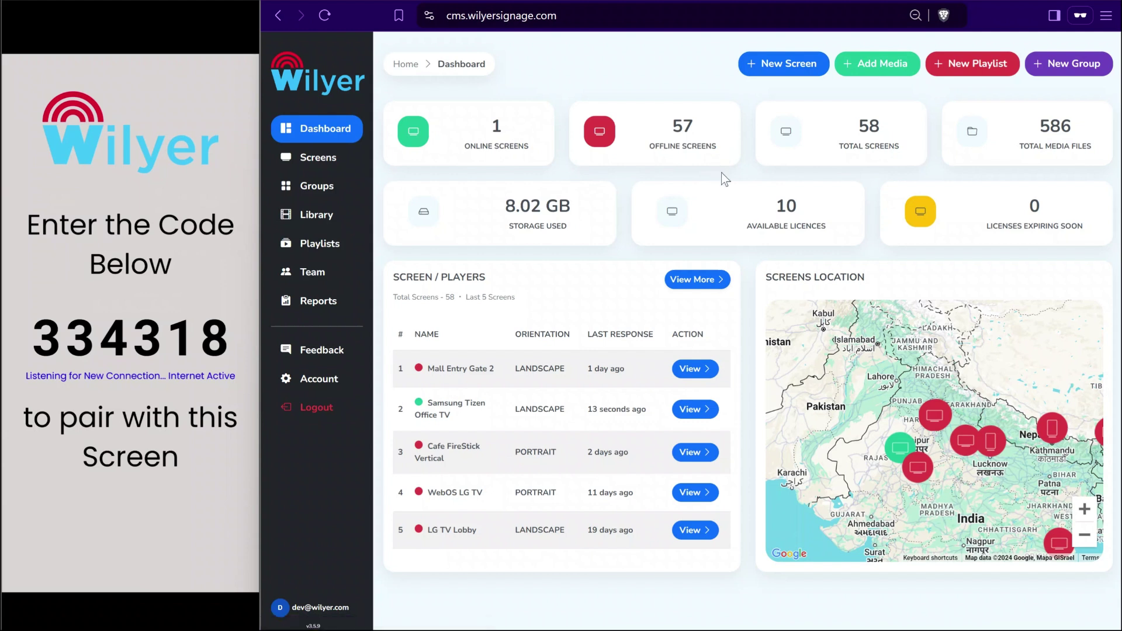
# Pan the screens location map and go to the All Screens list
pyautogui.moveTo(929, 444); pyautogui.dragTo(878, 420)
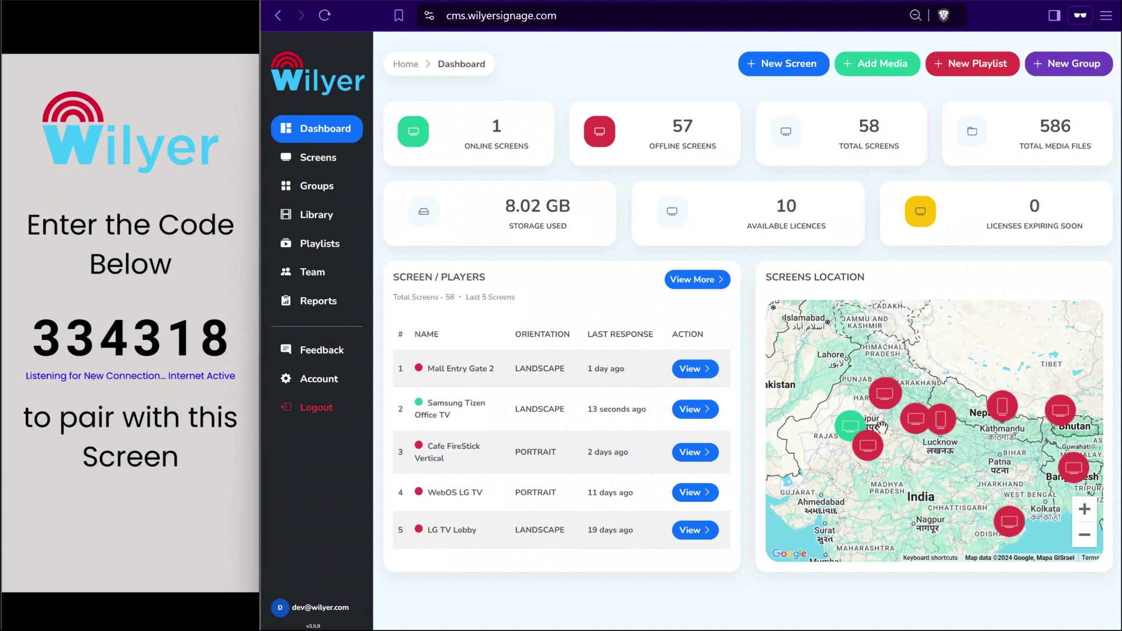
pyautogui.moveTo(403, 371); pyautogui.dragTo(590, 494)
pyautogui.click(599, 493)
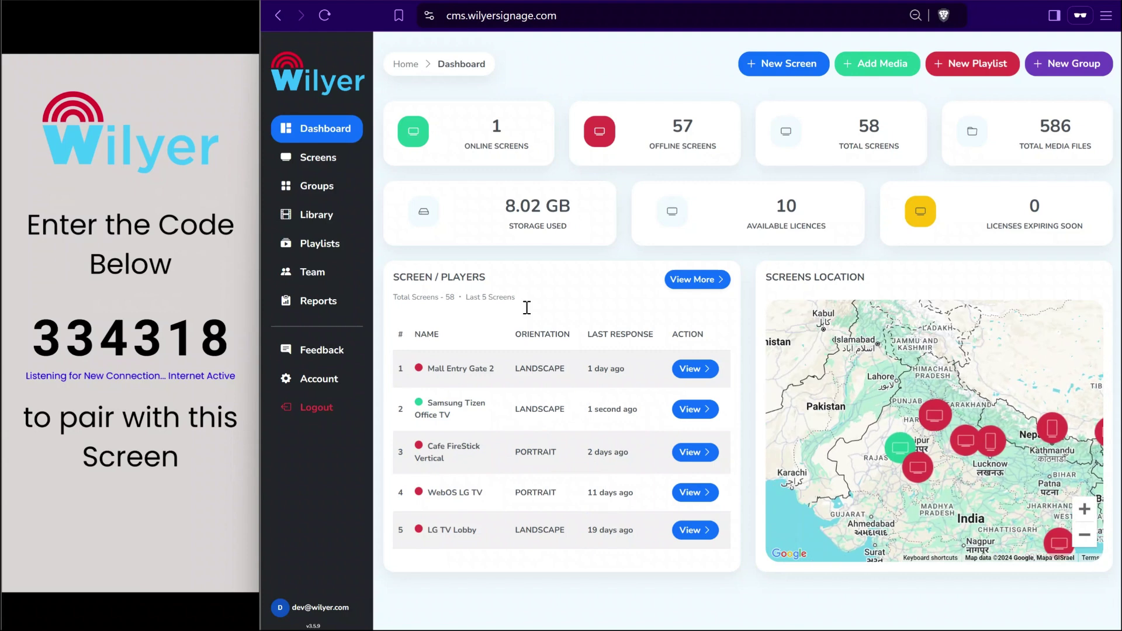
pyautogui.click(324, 159)
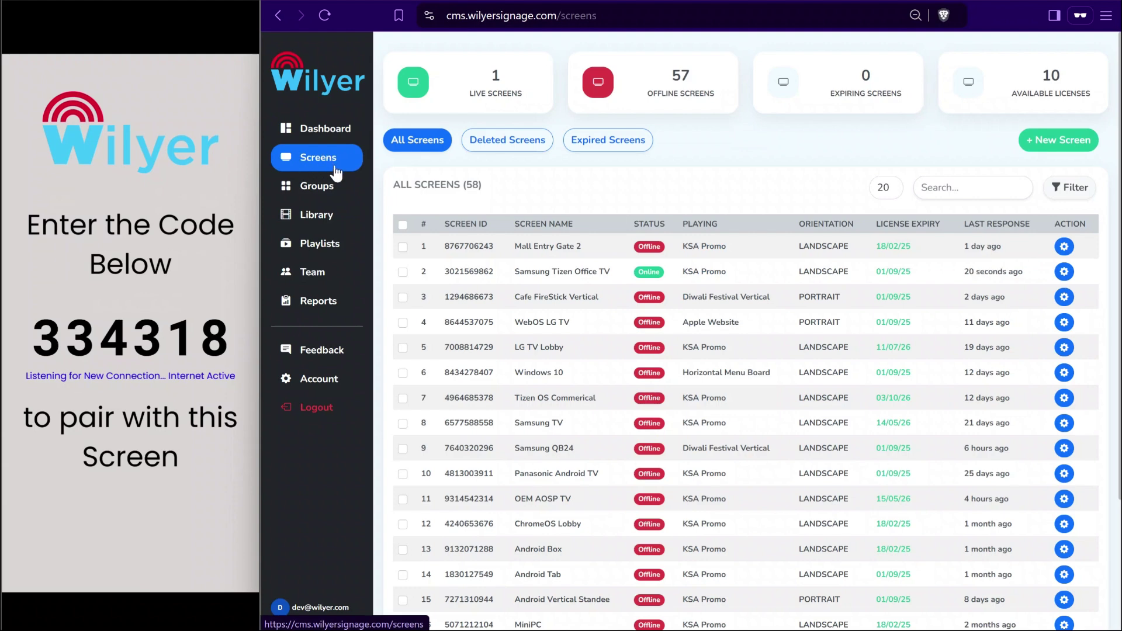
pyautogui.moveTo(994, 224); pyautogui.dragTo(889, 398)
pyautogui.click(953, 403)
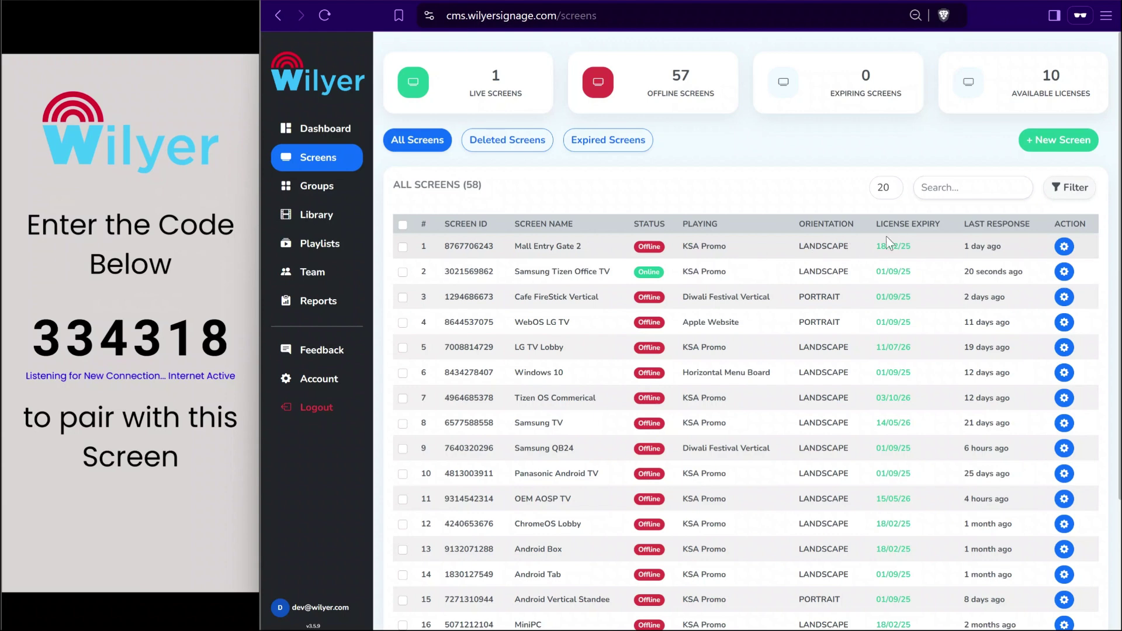
pyautogui.click(1059, 143)
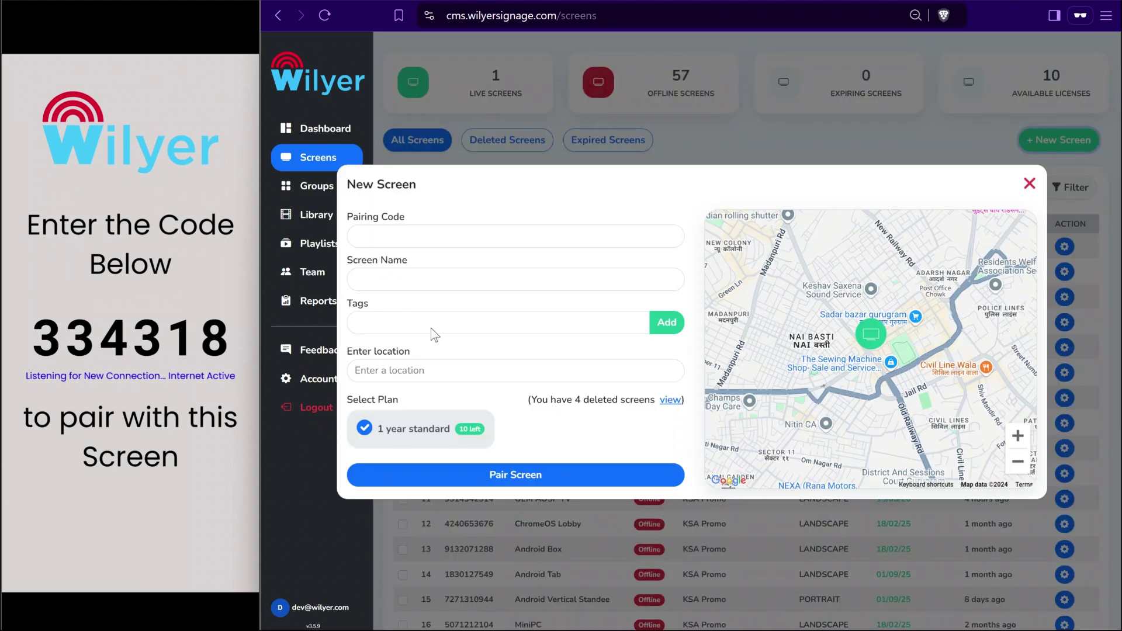
pyautogui.click(412, 233)
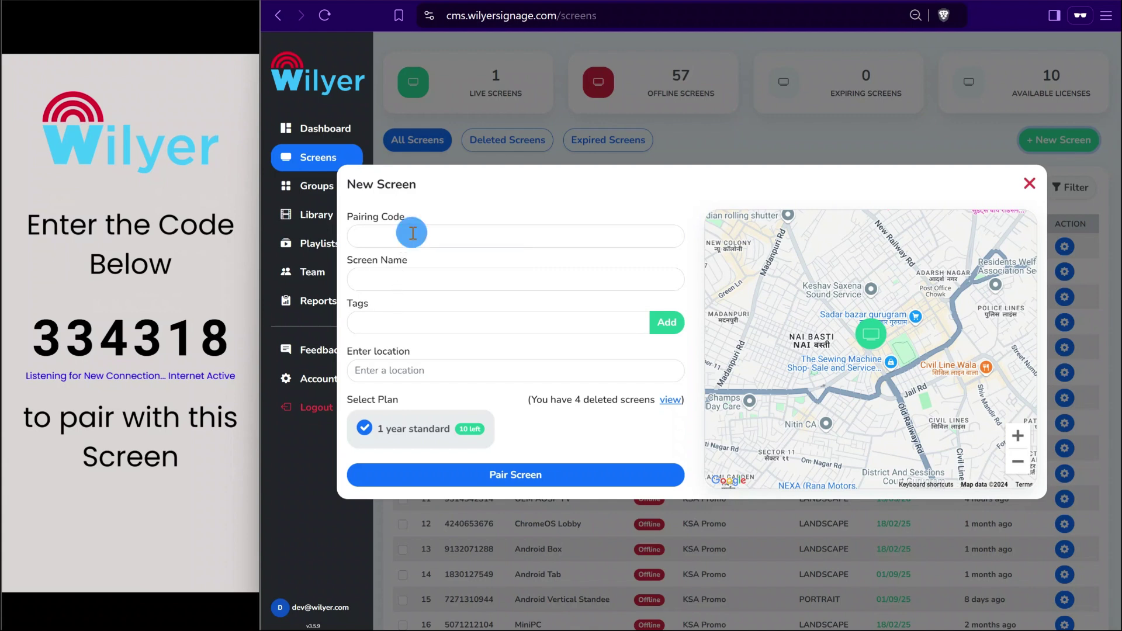
pyautogui.write('334')
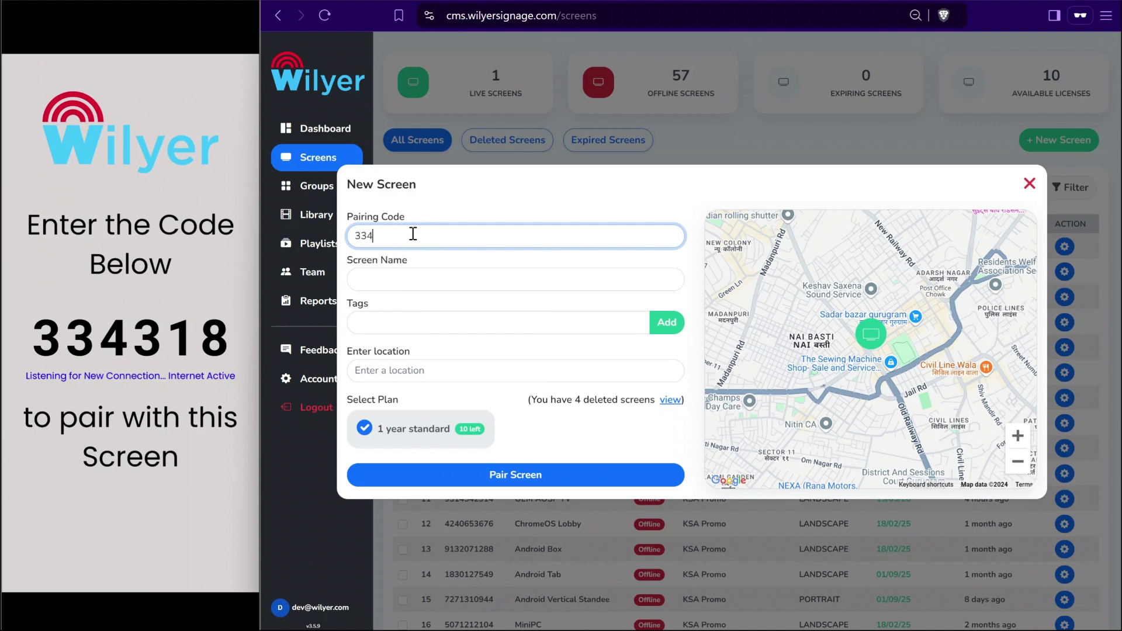
pyautogui.write('318')
pyautogui.press('Tab')
pyautogui.write('B')
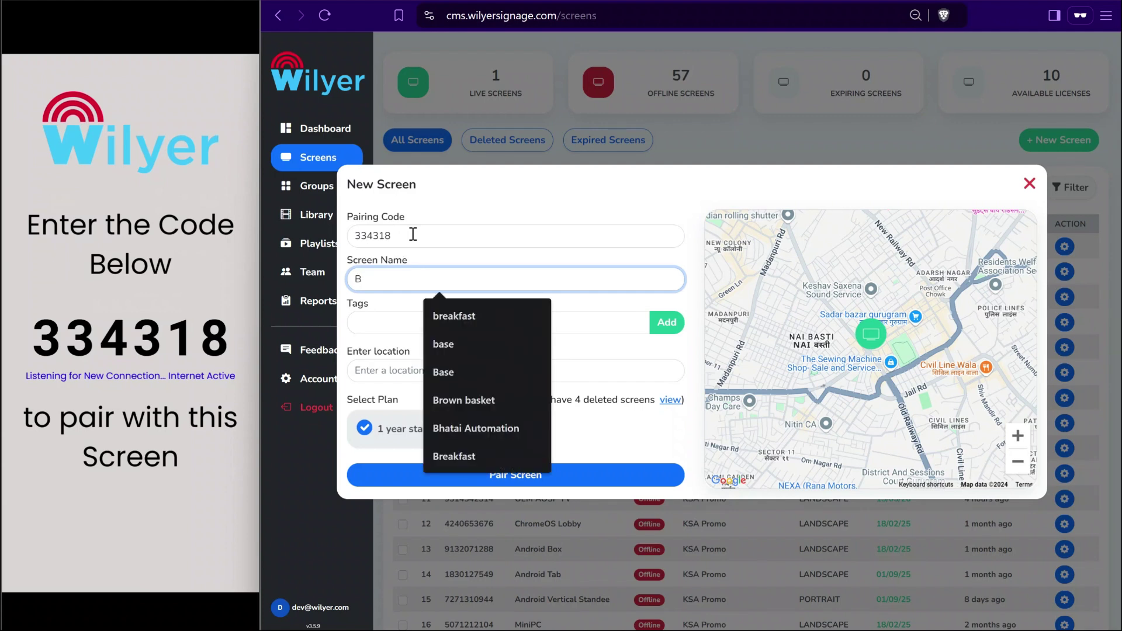
pyautogui.write('K Demo Menu')
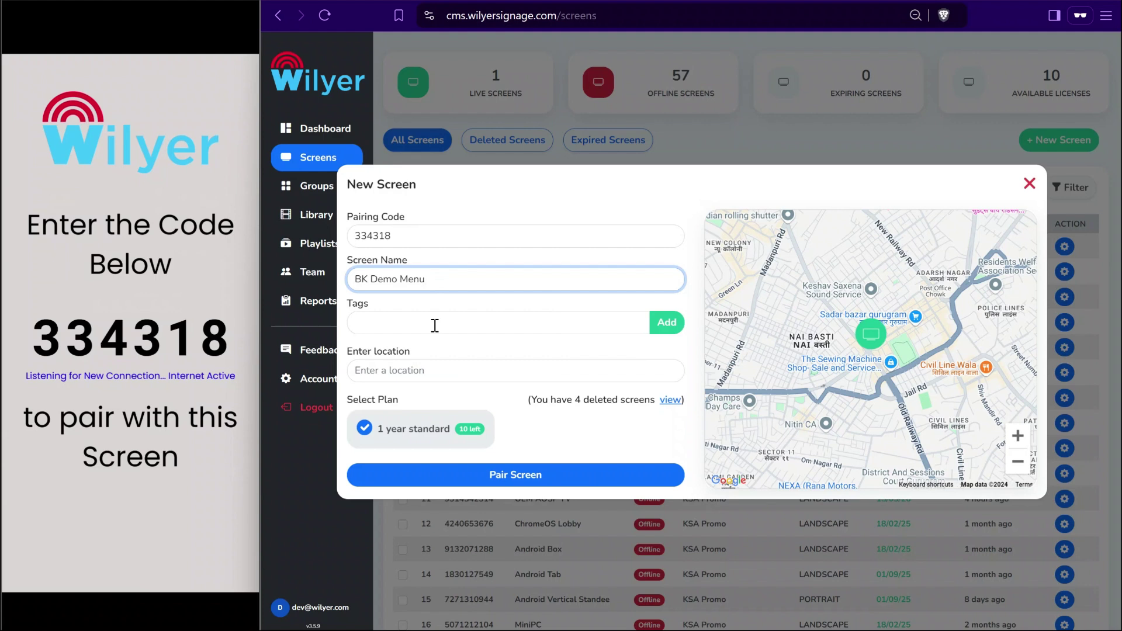
# Add the tag 'Leftside' to the new screen
pyautogui.click(435, 326)
pyautogui.write('Leftside')
pyautogui.click(661, 323)
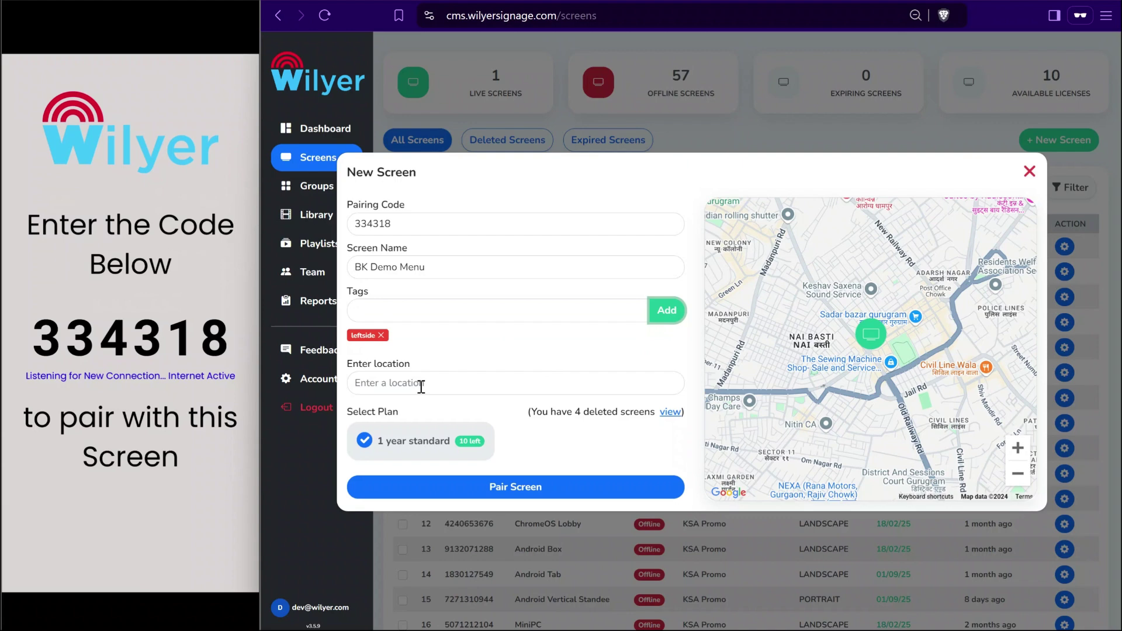
# Set the location to Mall of the Emirates, Dubai, and pair the screen
pyautogui.click(421, 385)
pyautogui.write('m')
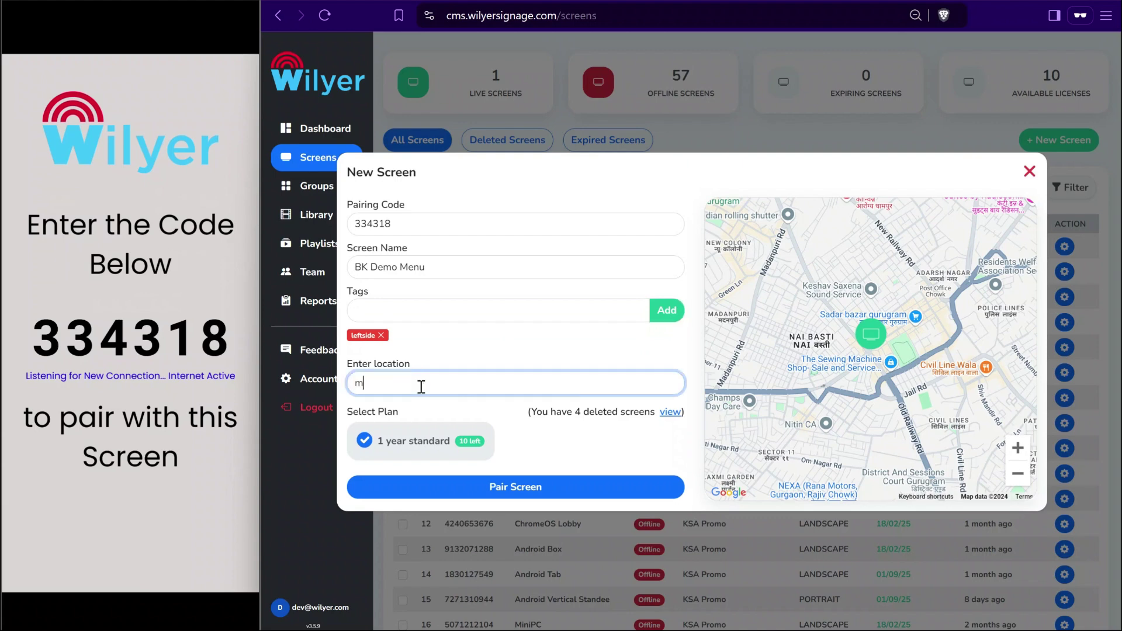
pyautogui.write('all of the')
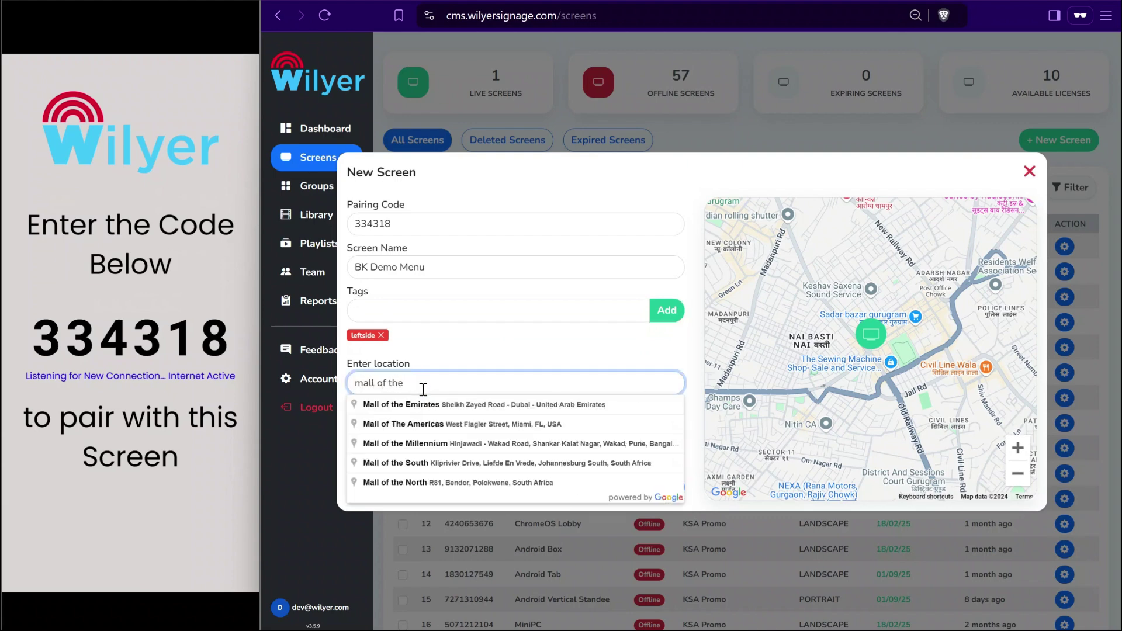
pyautogui.click(455, 405)
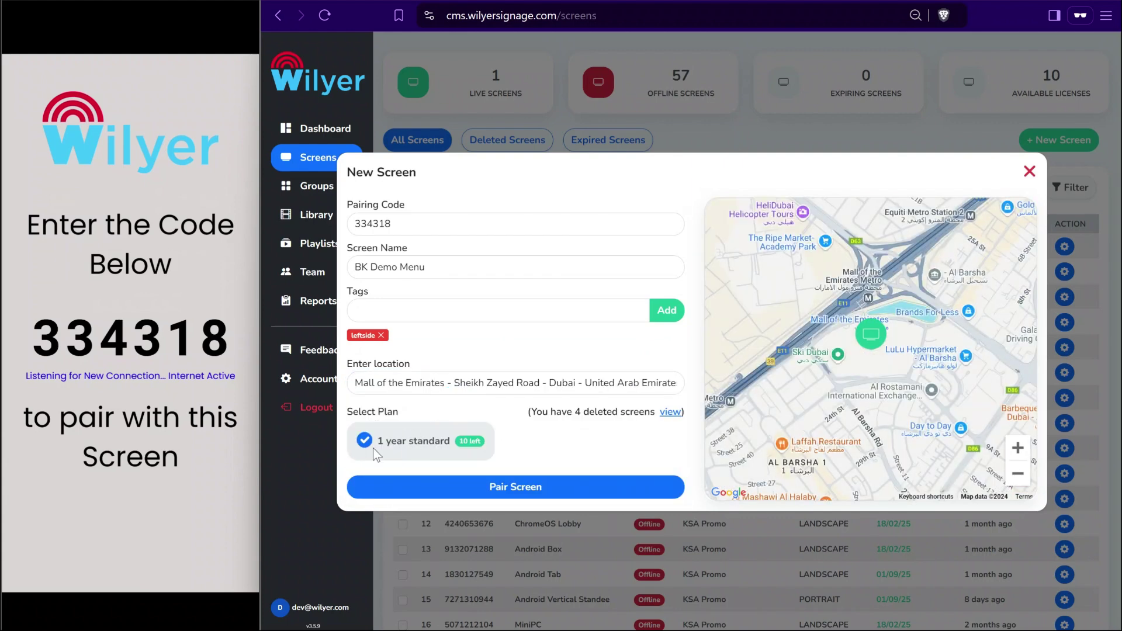
pyautogui.click(464, 494)
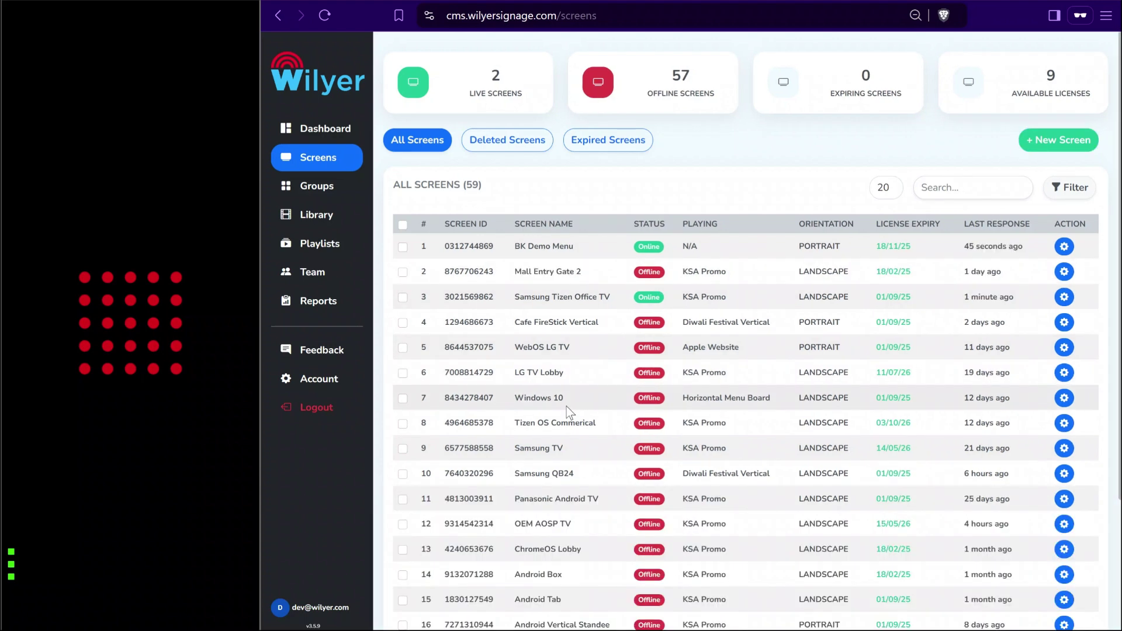
# Once BK Demo Menu shows Online, open the Library
pyautogui.click(321, 215)
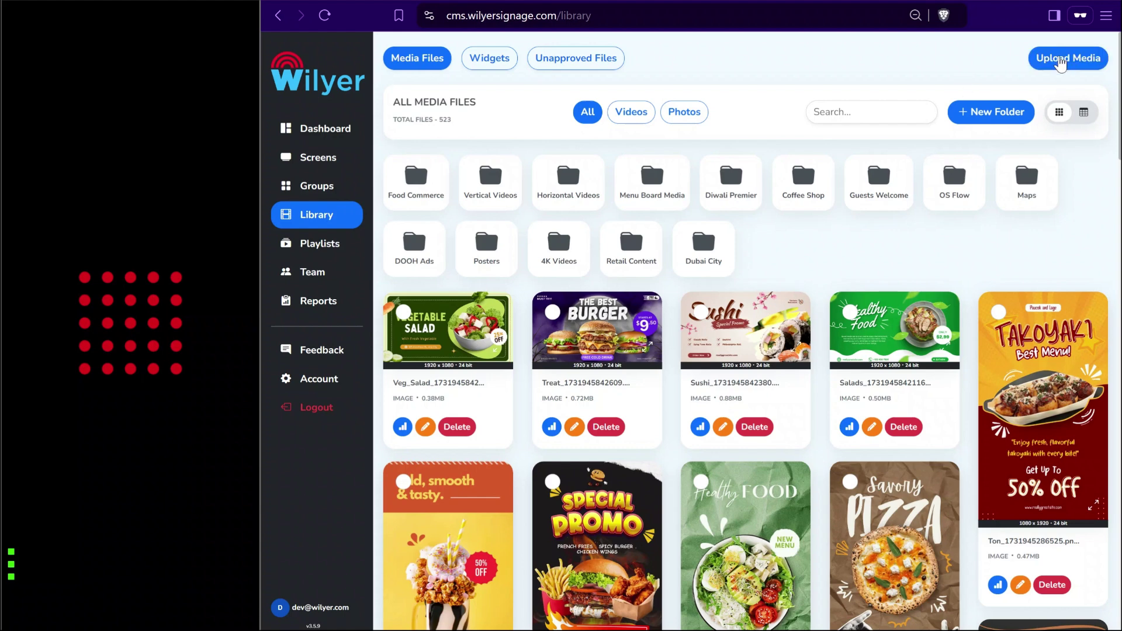
# Upload Base Menu, Breads Cakes, Burger Day, Combo Burger, Combo and Deal Pizza images to the library
pyautogui.click(1069, 58)
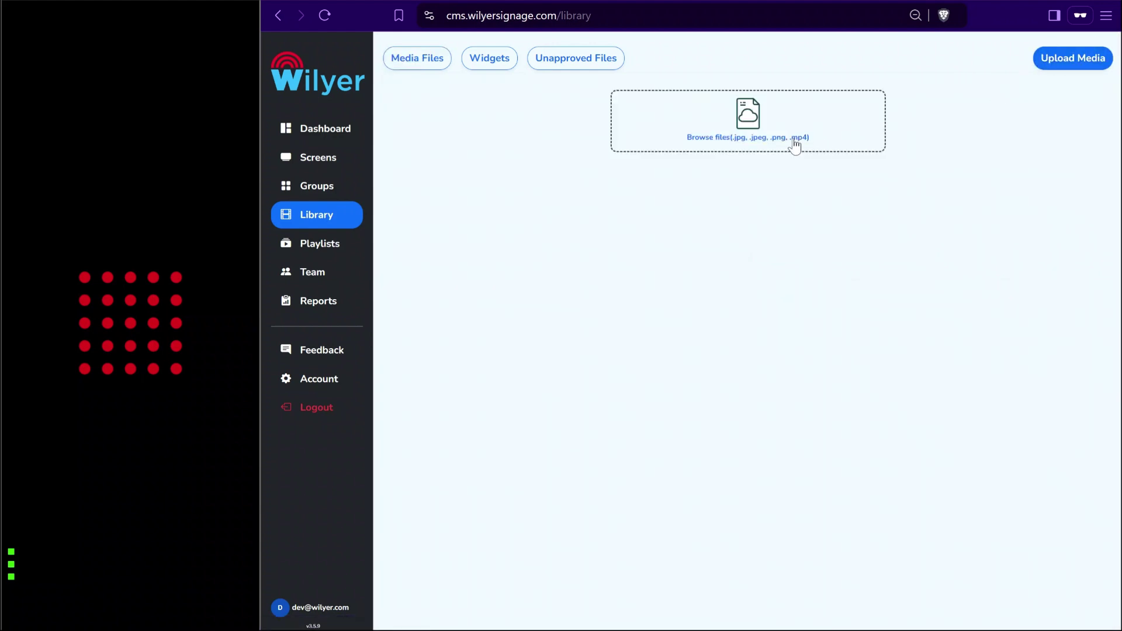
pyautogui.click(795, 145)
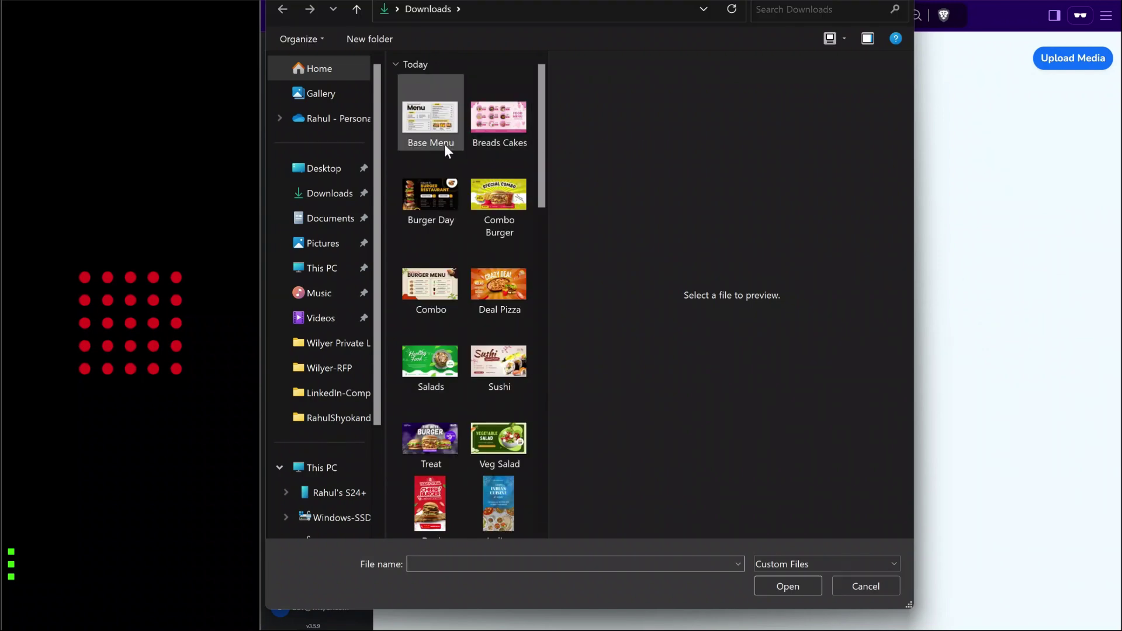
pyautogui.click(444, 136)
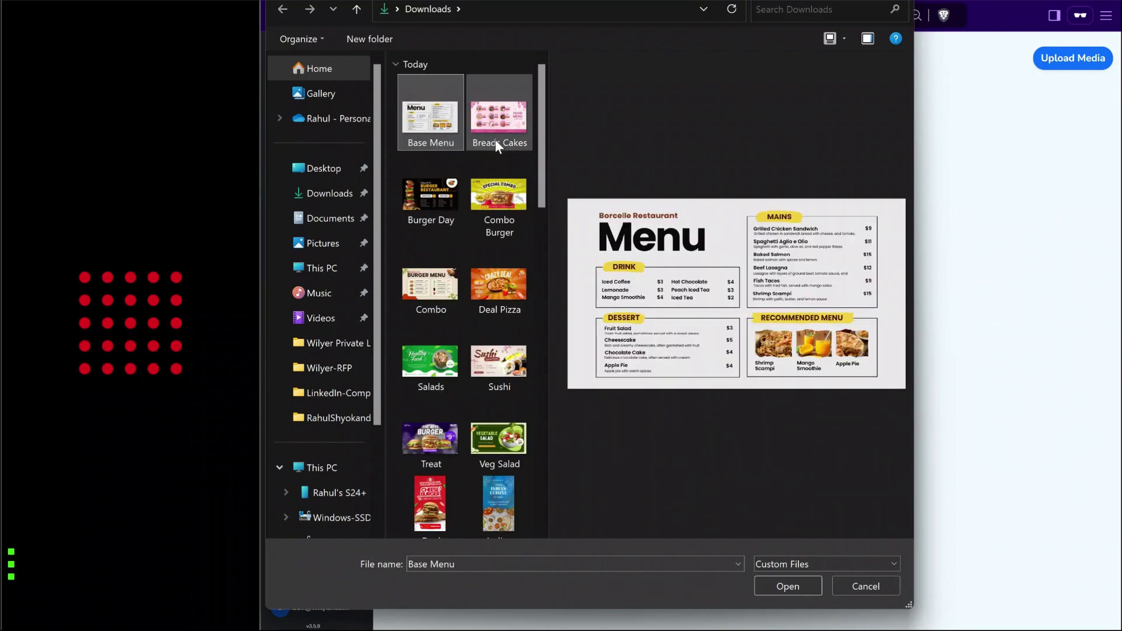
pyautogui.keyDown('ctrl'); pyautogui.click(496, 136); pyautogui.keyUp('ctrl')
pyautogui.keyDown('ctrl'); pyautogui.click(451, 187); pyautogui.keyUp('ctrl')
pyautogui.keyDown('ctrl'); pyautogui.click(489, 201); pyautogui.keyUp('ctrl')
pyautogui.keyDown('ctrl'); pyautogui.click(445, 275); pyautogui.keyUp('ctrl')
pyautogui.keyDown('ctrl'); pyautogui.click(492, 280); pyautogui.keyUp('ctrl')
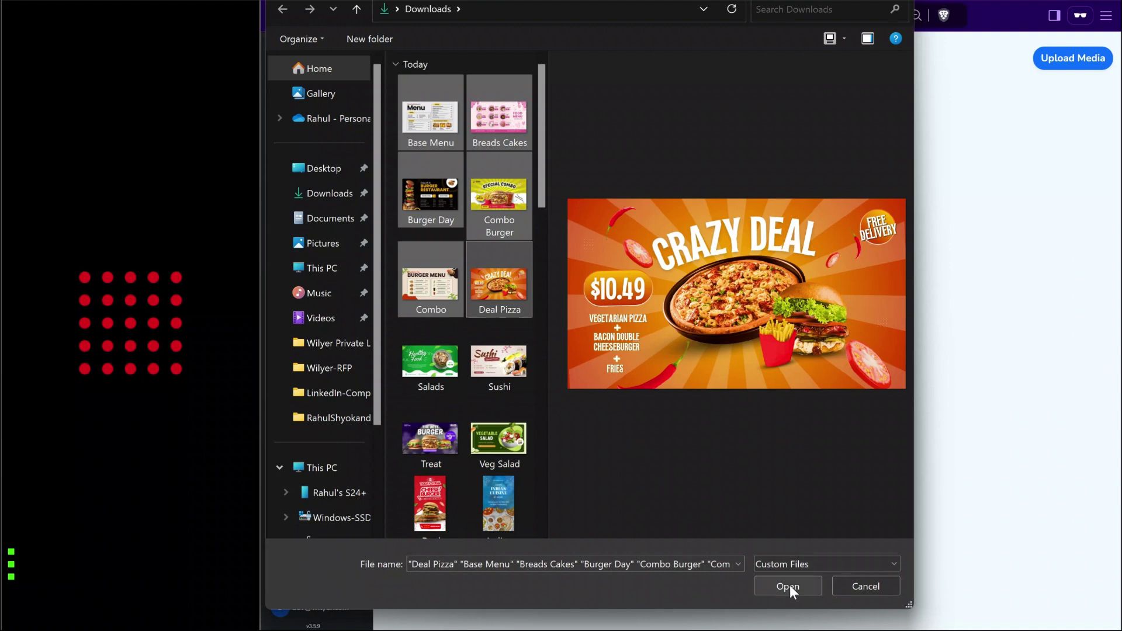
pyautogui.click(788, 586)
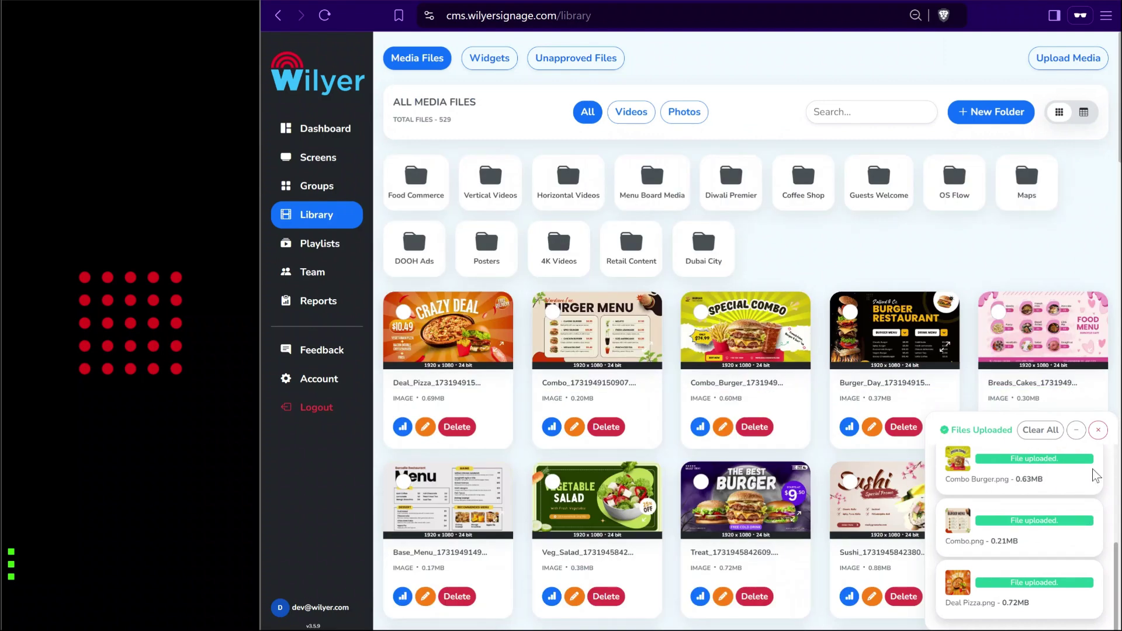
pyautogui.scroll(1, 1039, 506)
pyautogui.click(1098, 431)
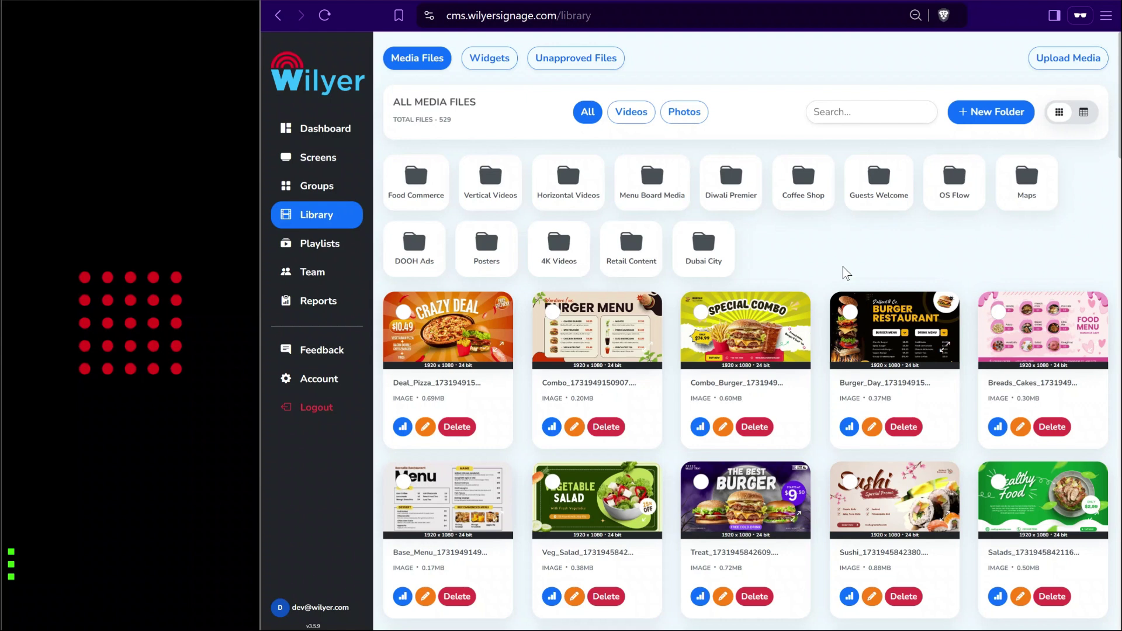
# Look over the Library widgets, then go to the Playlists page
pyautogui.click(493, 59)
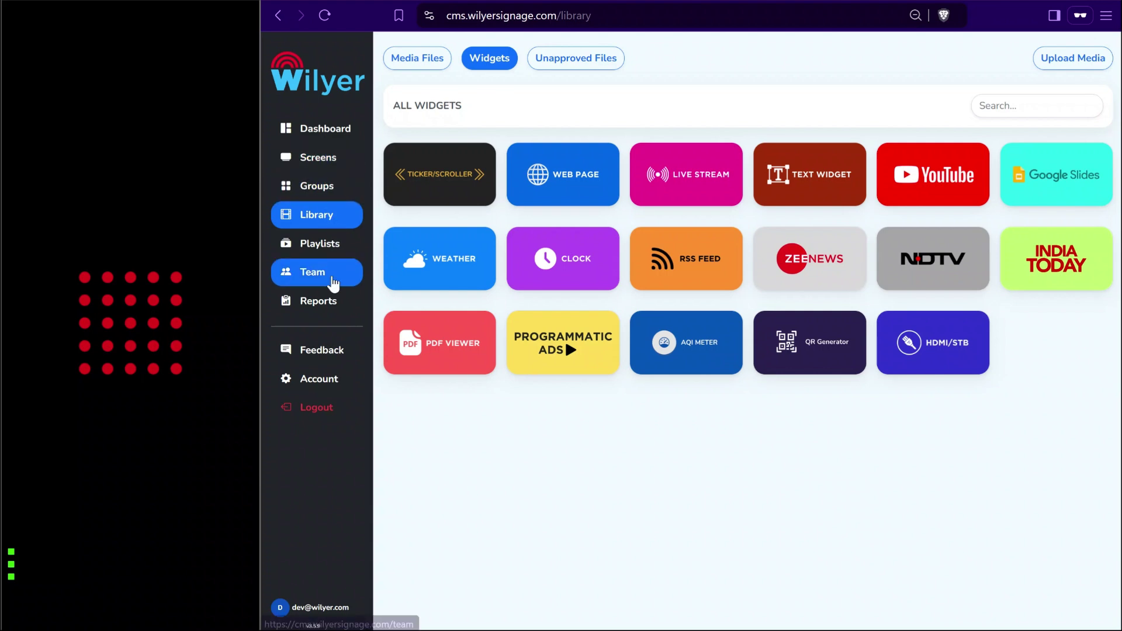
pyautogui.click(325, 256)
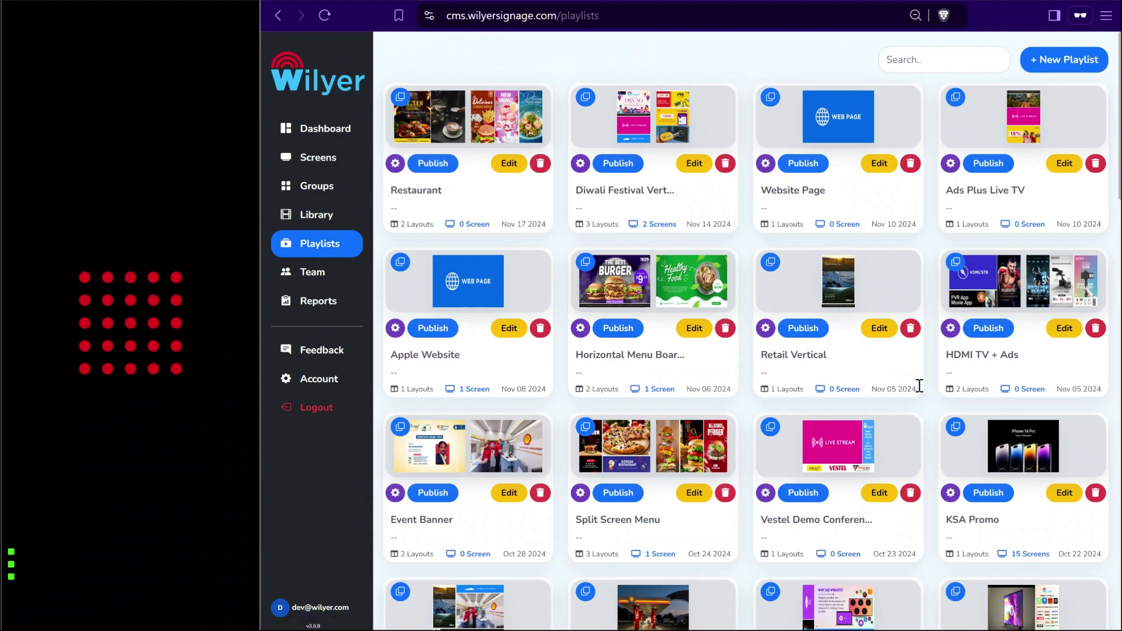
# Create a new playlist named 'ZC Menu'
pyautogui.click(1078, 60)
pyautogui.click(661, 287)
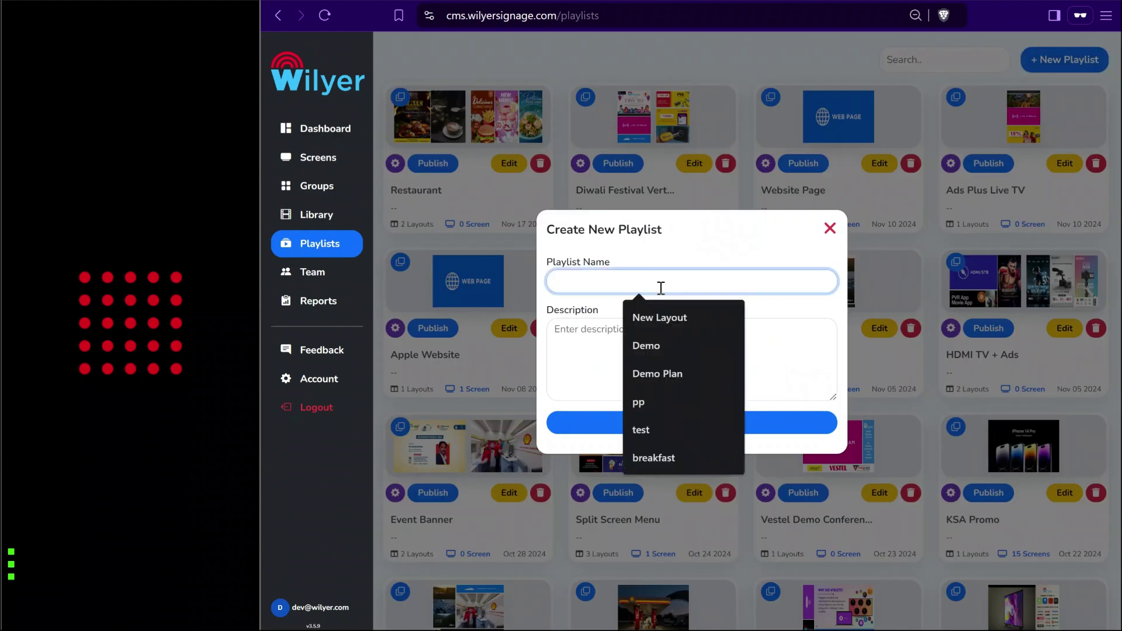
pyautogui.write('ZC Menu')
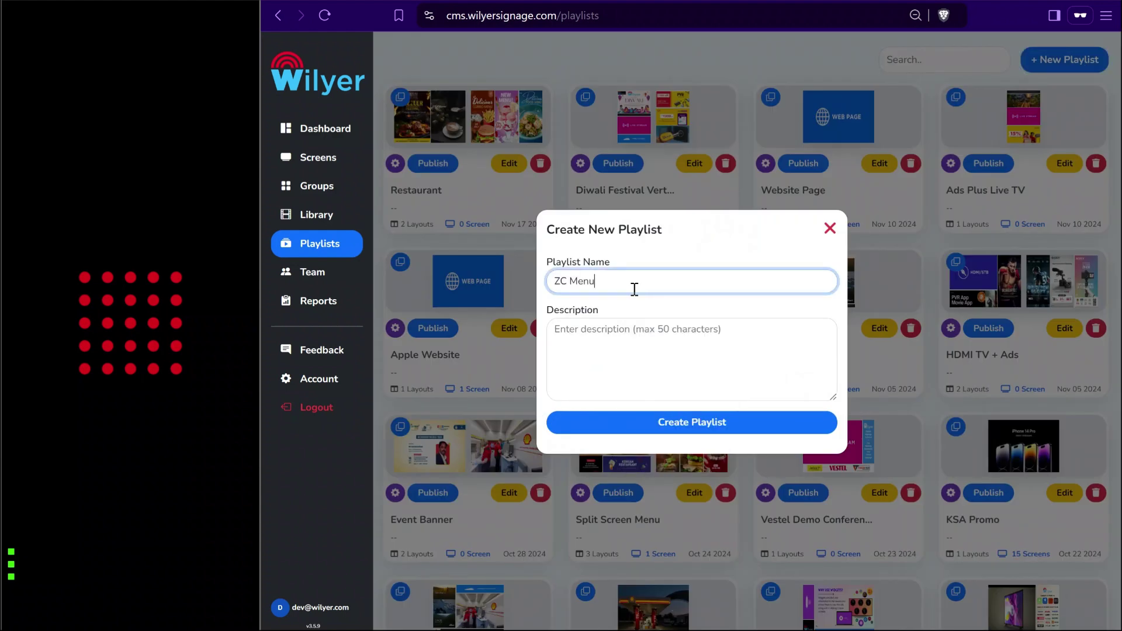
pyautogui.click(617, 429)
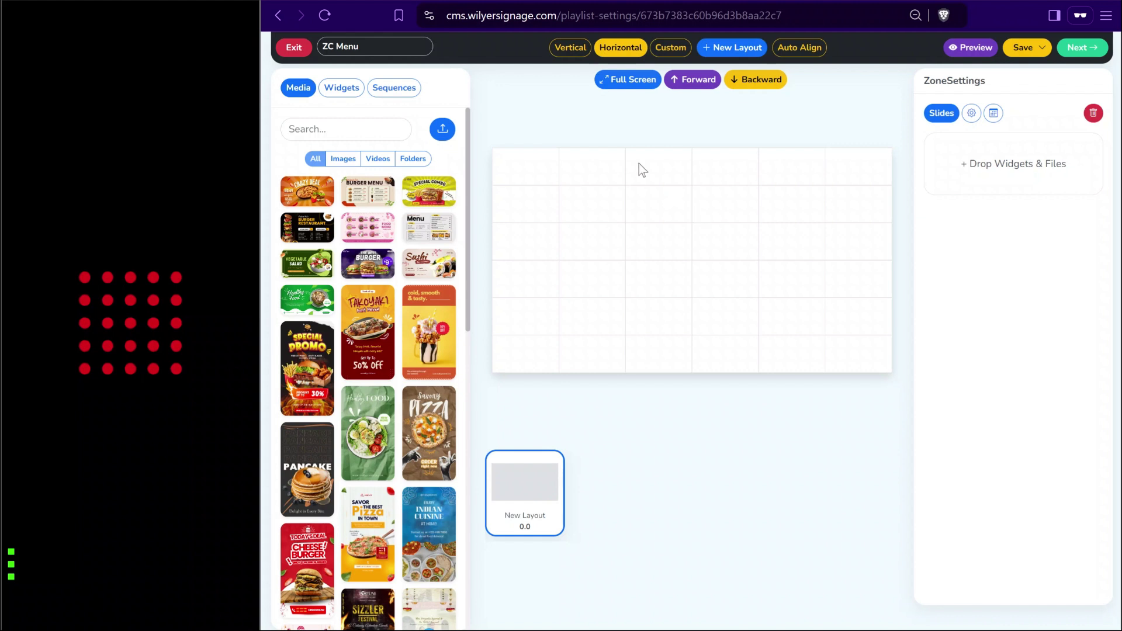
# Give the ZC Menu layout a custom 1080 height and a vertical portrait orientation
pyautogui.click(581, 52)
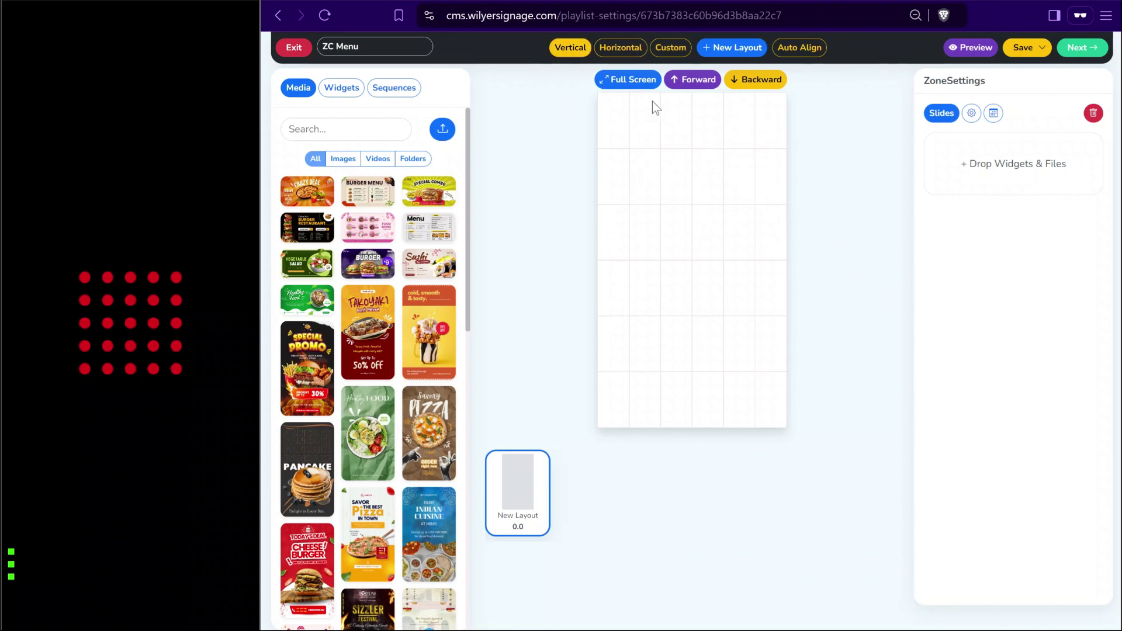
pyautogui.click(670, 48)
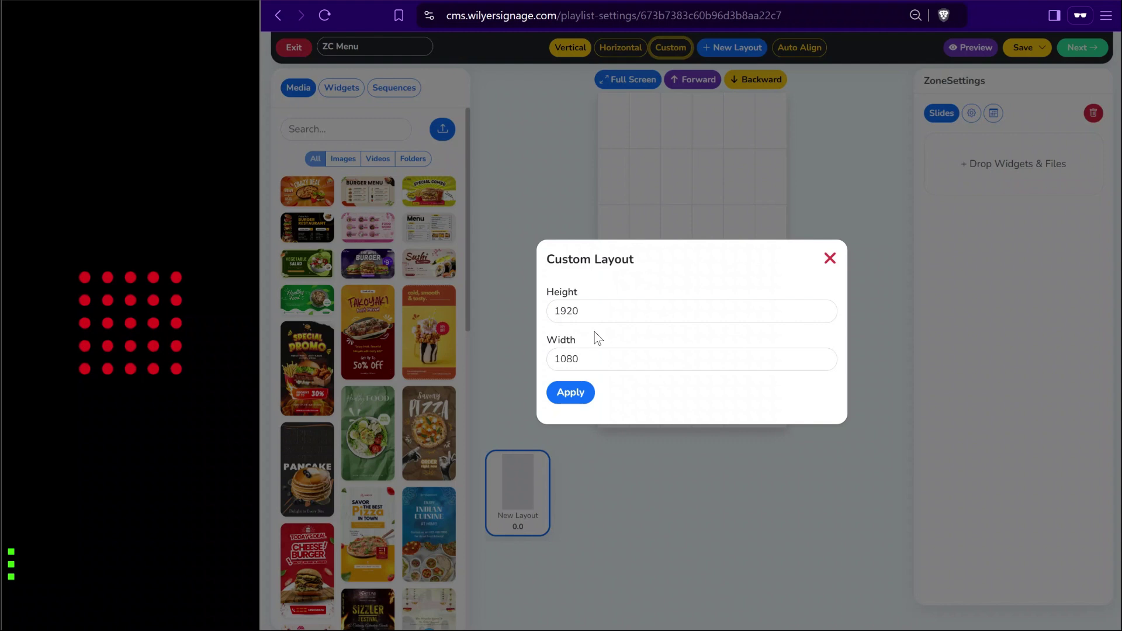
pyautogui.click(629, 307)
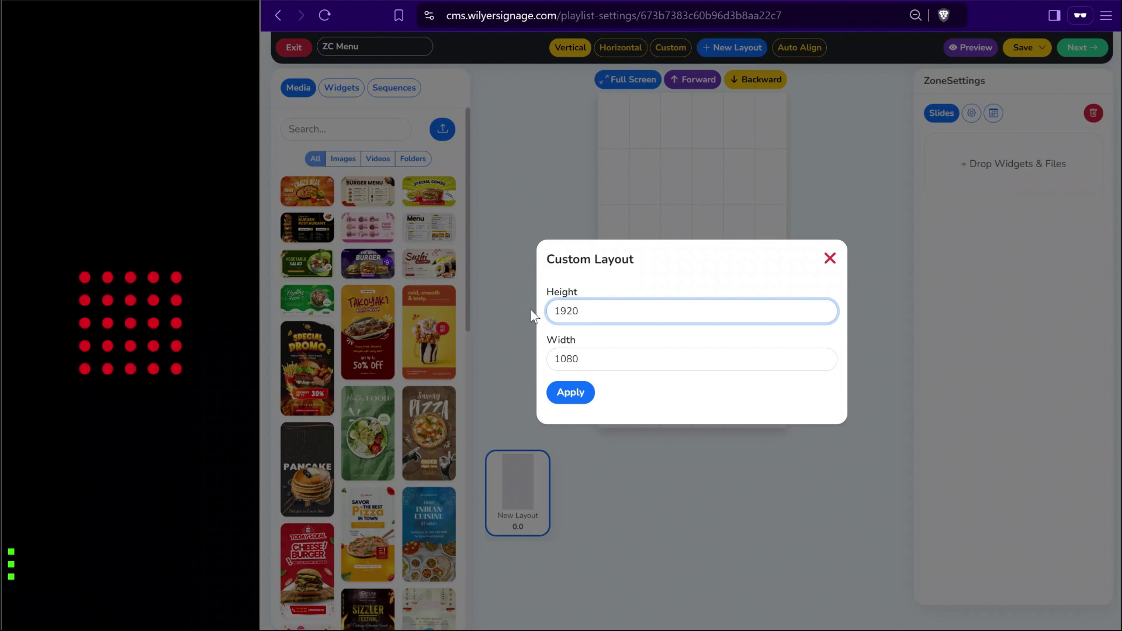
pyautogui.press('BackSpace')
pyautogui.press('BackSpace')
pyautogui.press('BackSpace')
pyautogui.write('080')
pyautogui.click(590, 389)
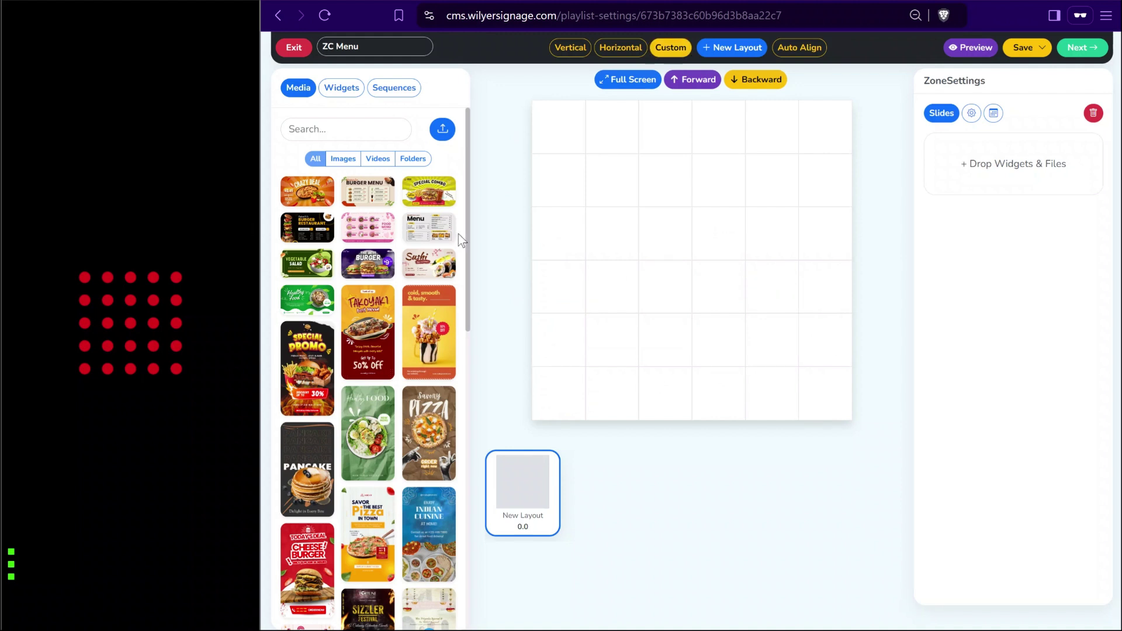
pyautogui.click(566, 49)
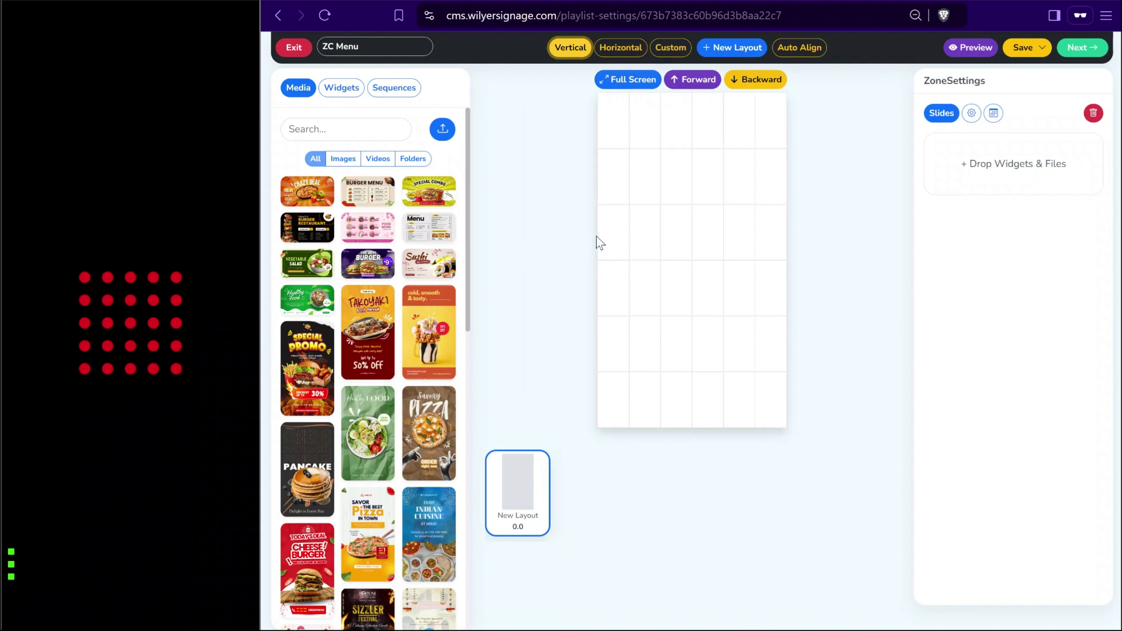
# Place the Takoyaki image as a full-screen zone and add Shakes as a second slide
pyautogui.click(607, 311)
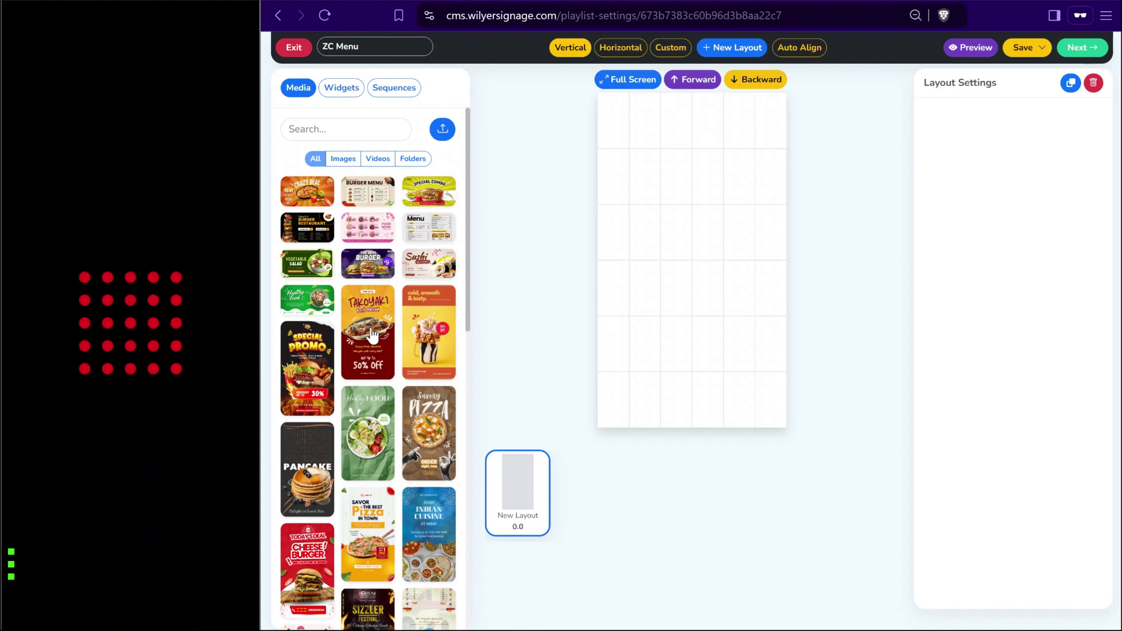
pyautogui.moveTo(372, 335); pyautogui.dragTo(590, 148)
pyautogui.moveTo(701, 323); pyautogui.dragTo(763, 422)
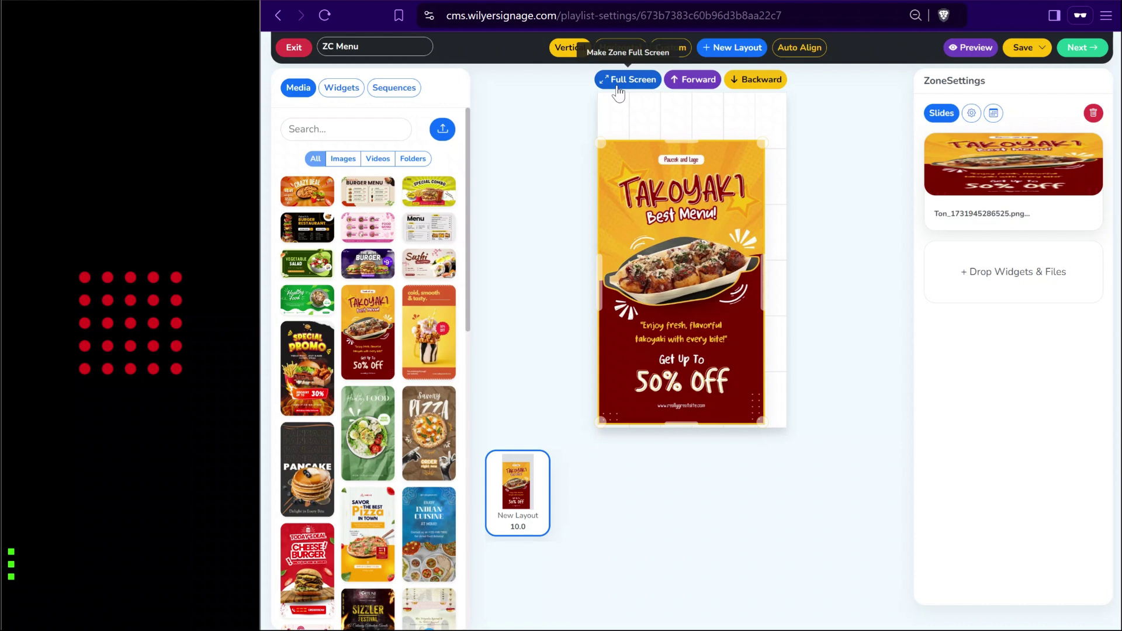
pyautogui.click(631, 82)
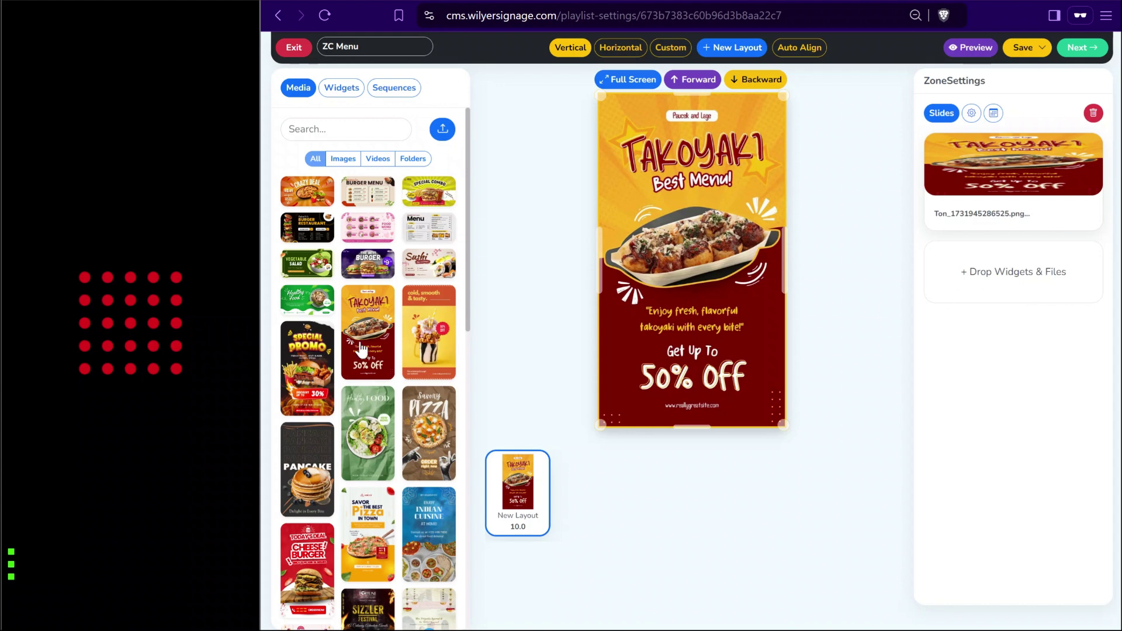
pyautogui.moveTo(422, 336); pyautogui.dragTo(1019, 257)
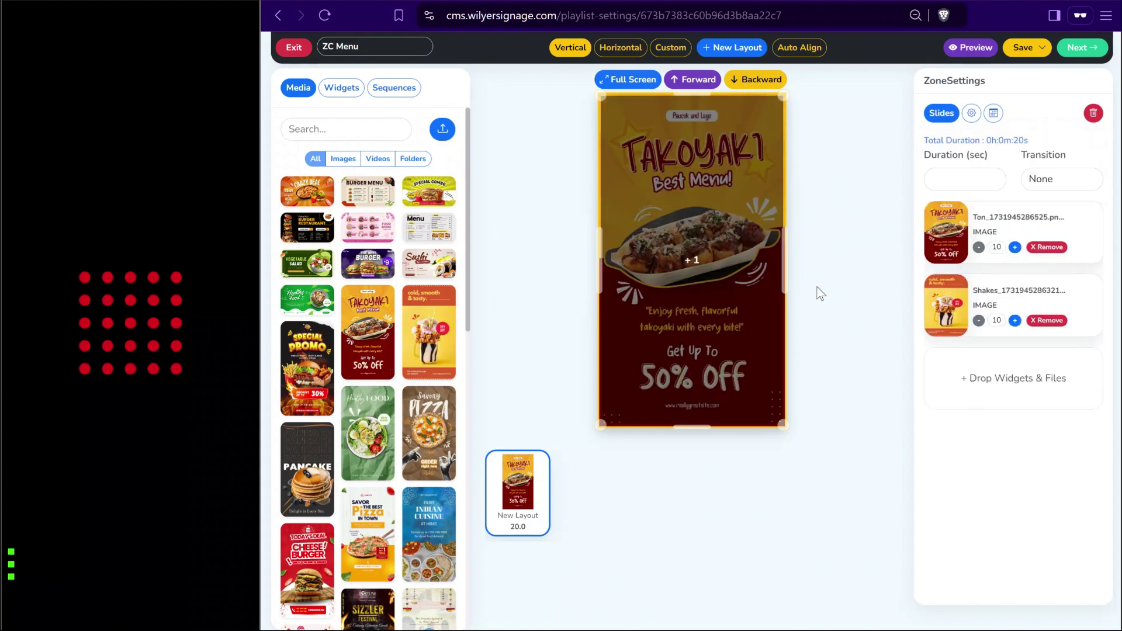
# Add Healthy Food, Pancake and Special Promo images as further slides in the zone
pyautogui.moveTo(357, 432)
pyautogui.mouseDown()
pyautogui.moveTo(367, 405)
pyautogui.moveTo(572, 324)
pyautogui.moveTo(936, 349)
pyautogui.moveTo(967, 375)
pyautogui.mouseUp()
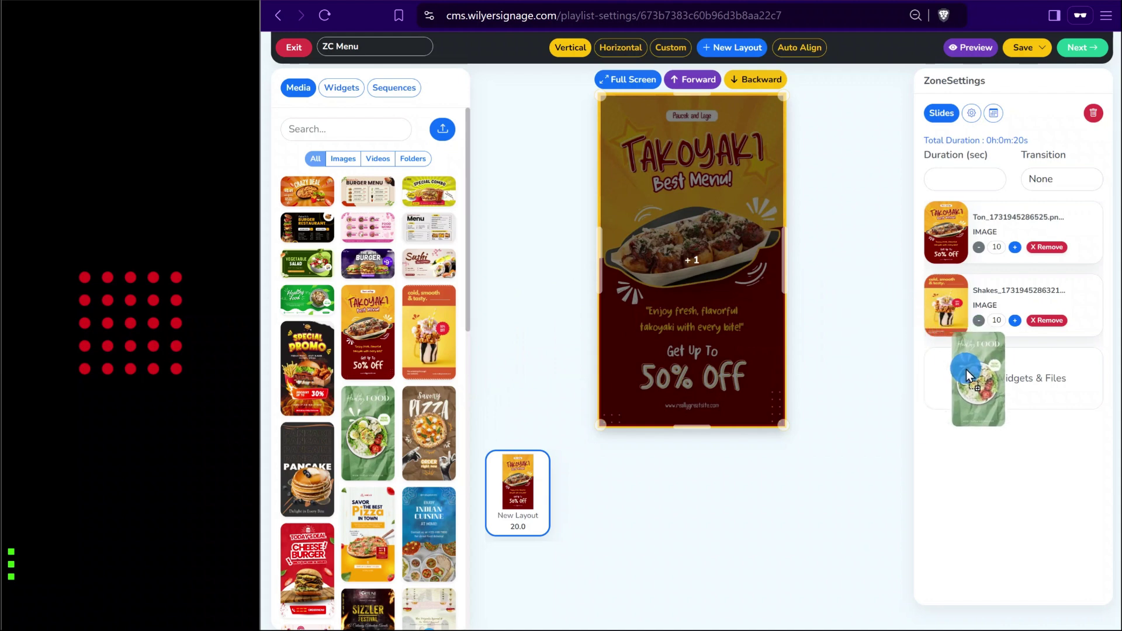
pyautogui.moveTo(968, 375); pyautogui.dragTo(967, 376)
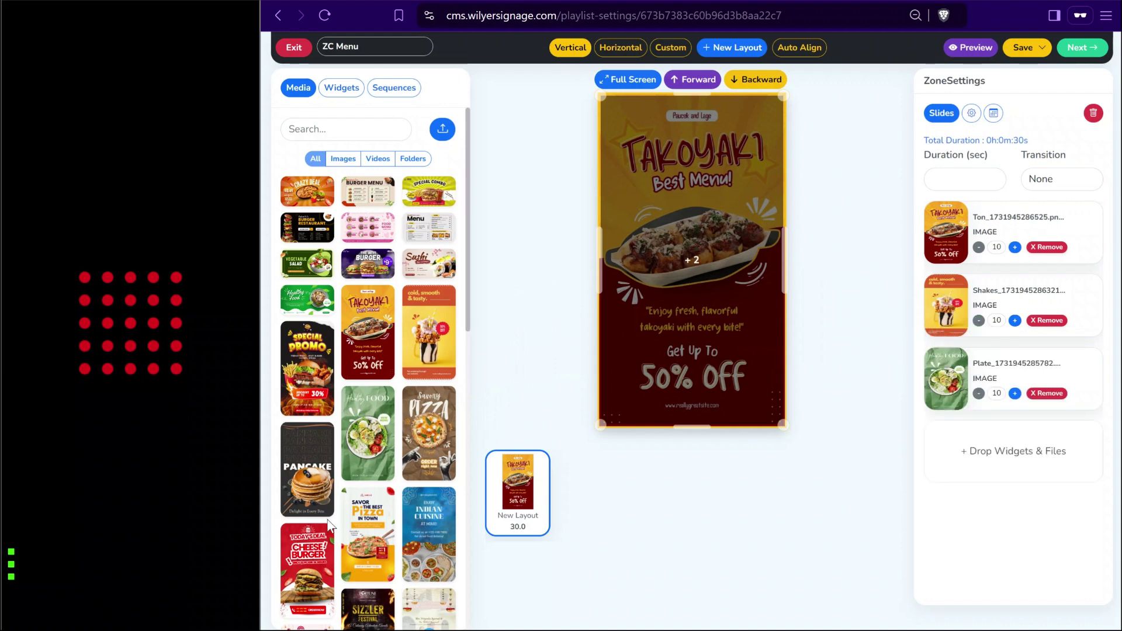
pyautogui.moveTo(301, 492)
pyautogui.mouseDown()
pyautogui.moveTo(351, 435)
pyautogui.moveTo(1040, 452)
pyautogui.mouseUp()
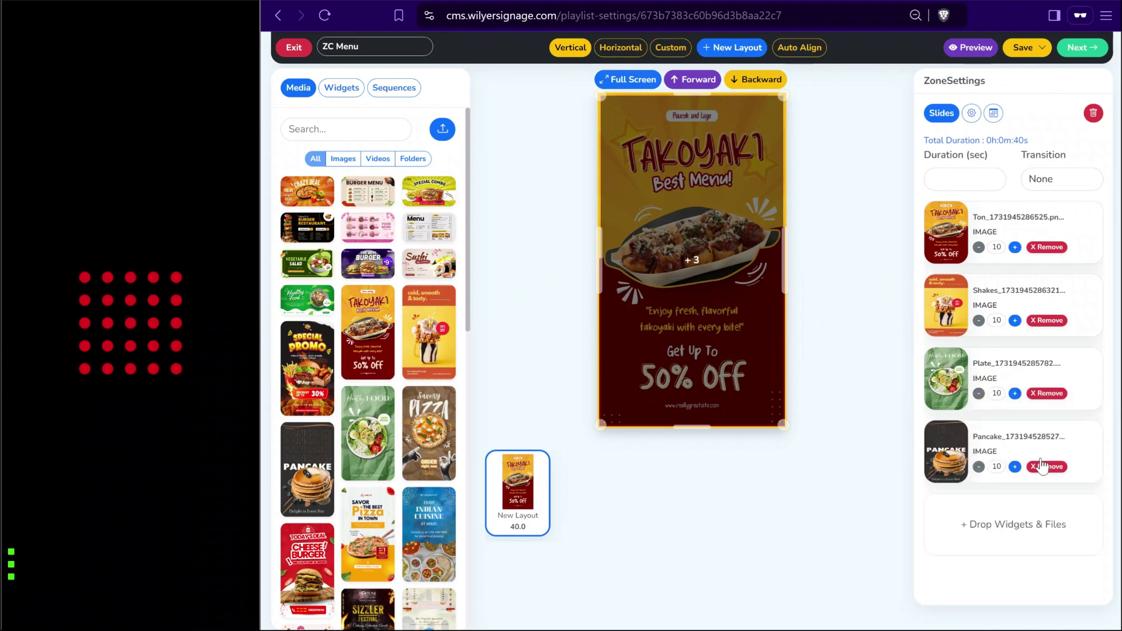
pyautogui.click(1000, 524)
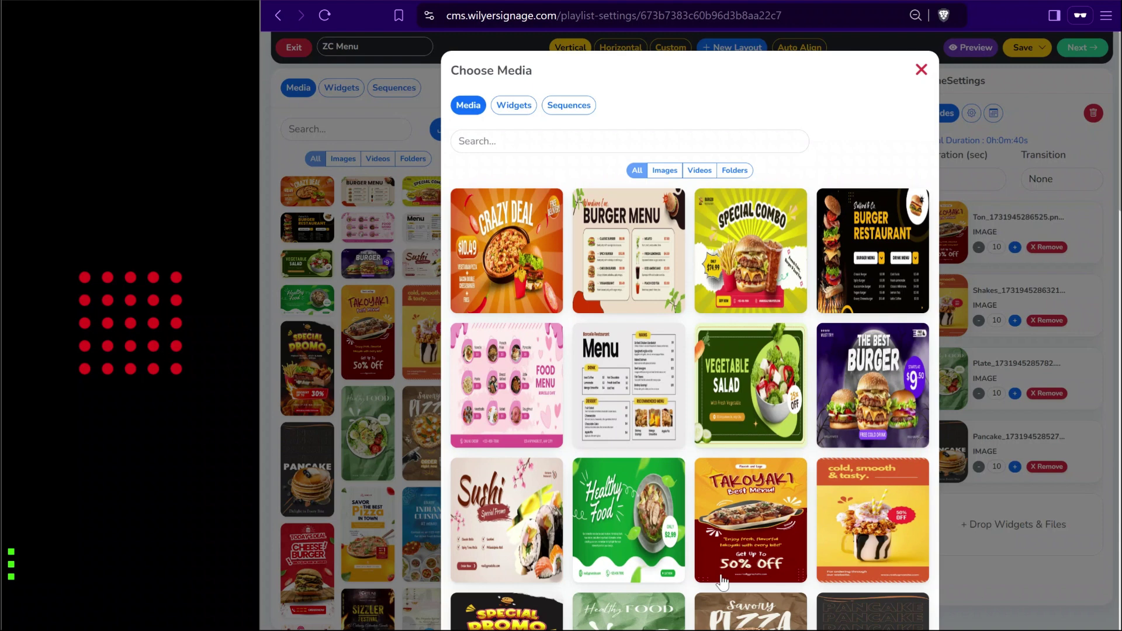
pyautogui.click(529, 613)
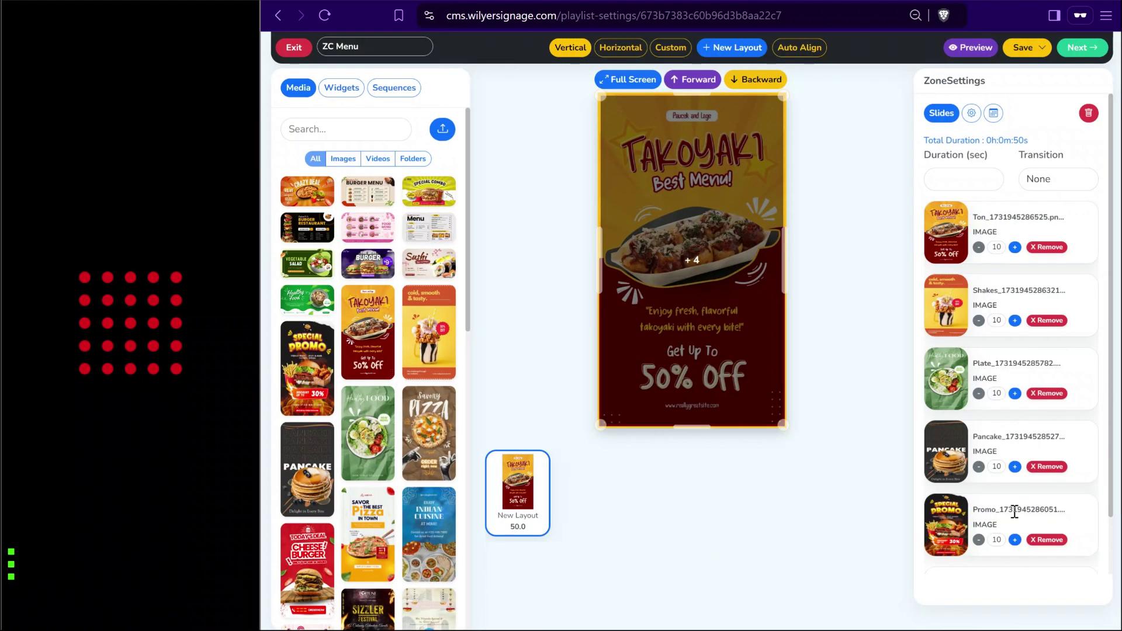
pyautogui.scroll(-2, 1000, 418)
pyautogui.scroll(2, 1000, 419)
# Set every slide to 4 seconds, Shakes to 3, with a Left transition
pyautogui.click(948, 175)
pyautogui.write('4')
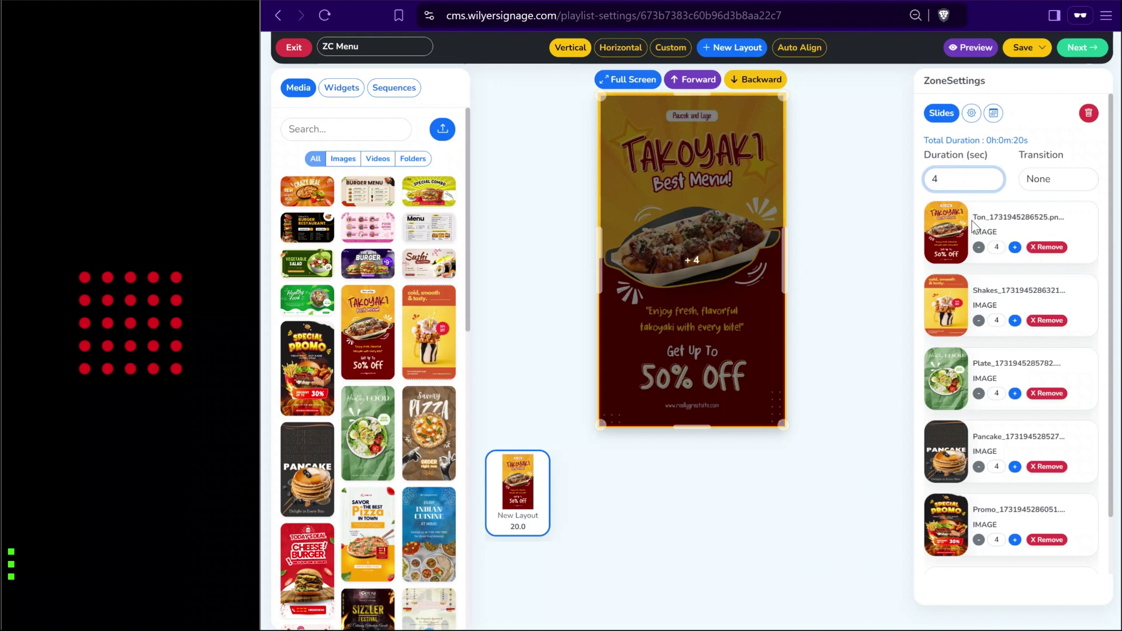
pyautogui.click(977, 174)
pyautogui.press('BackSpace')
pyautogui.write('10')
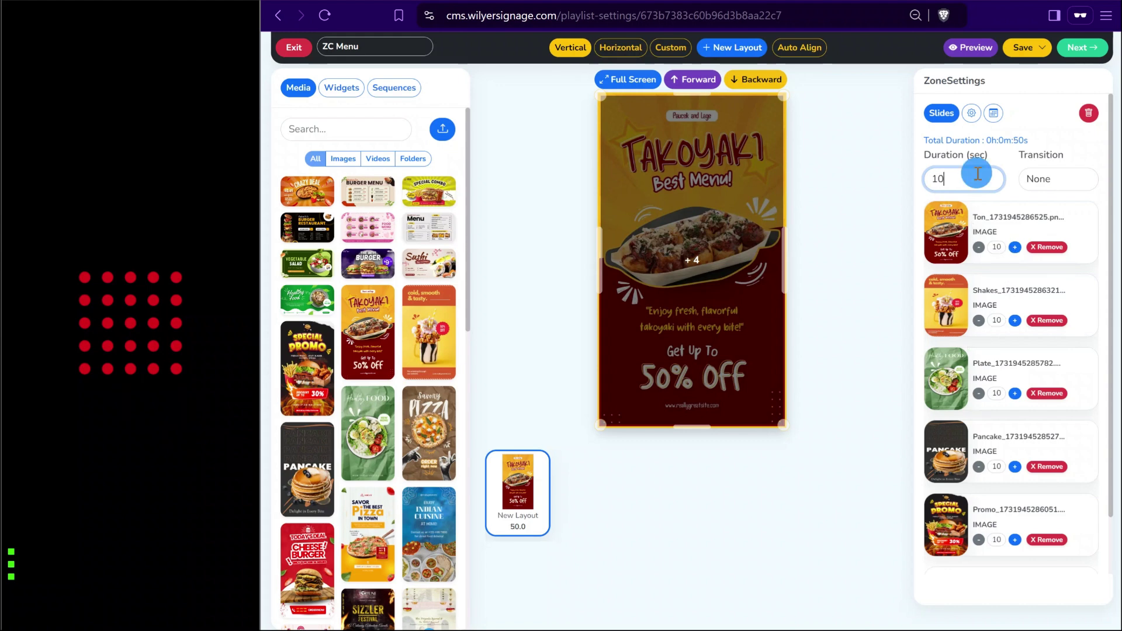
pyautogui.moveTo(978, 173); pyautogui.dragTo(926, 177)
pyautogui.write('4')
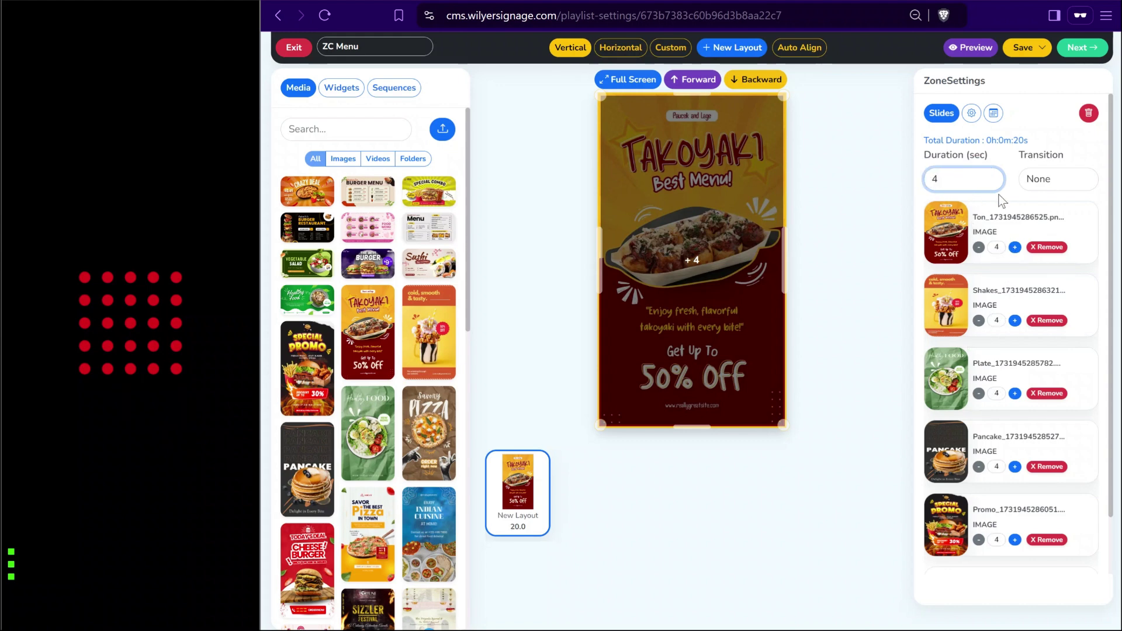
pyautogui.click(979, 320)
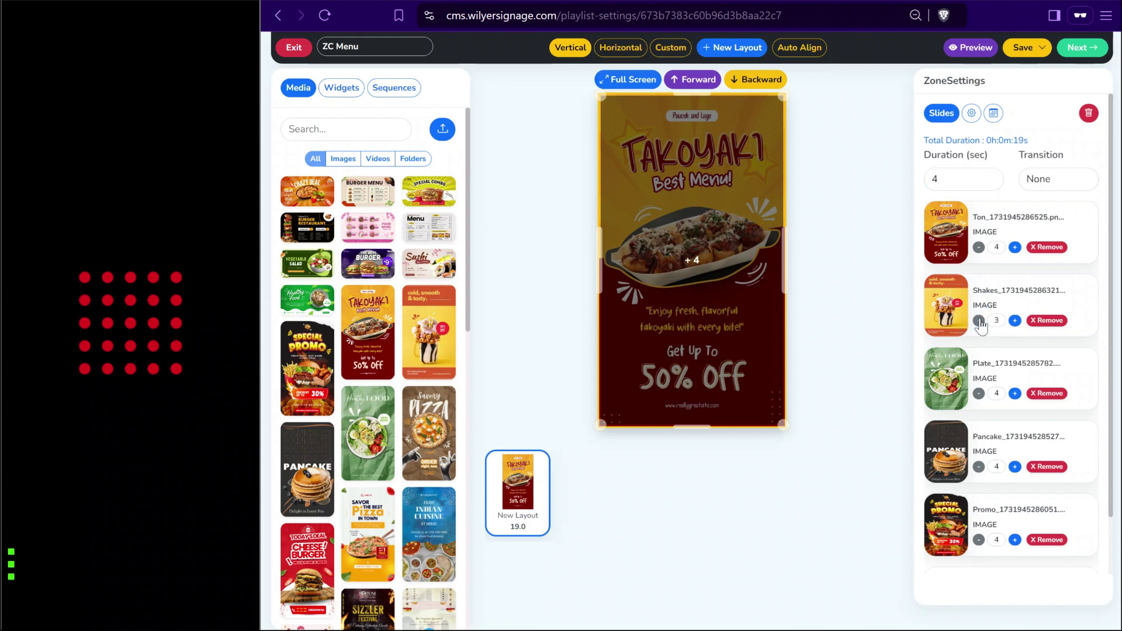
pyautogui.click(1049, 177)
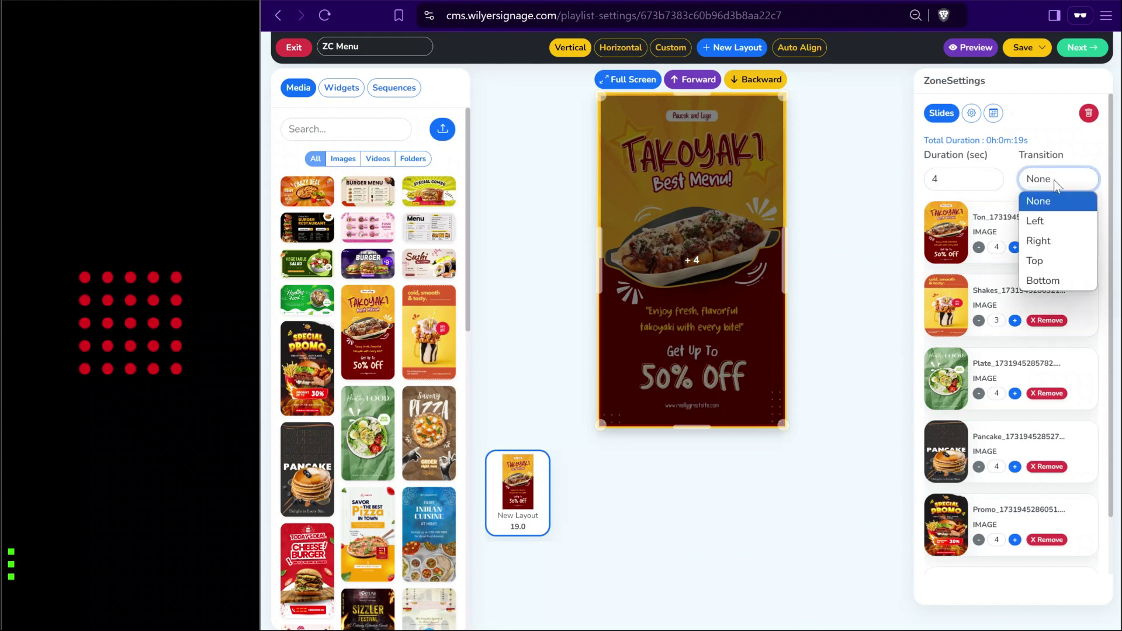
pyautogui.click(1038, 224)
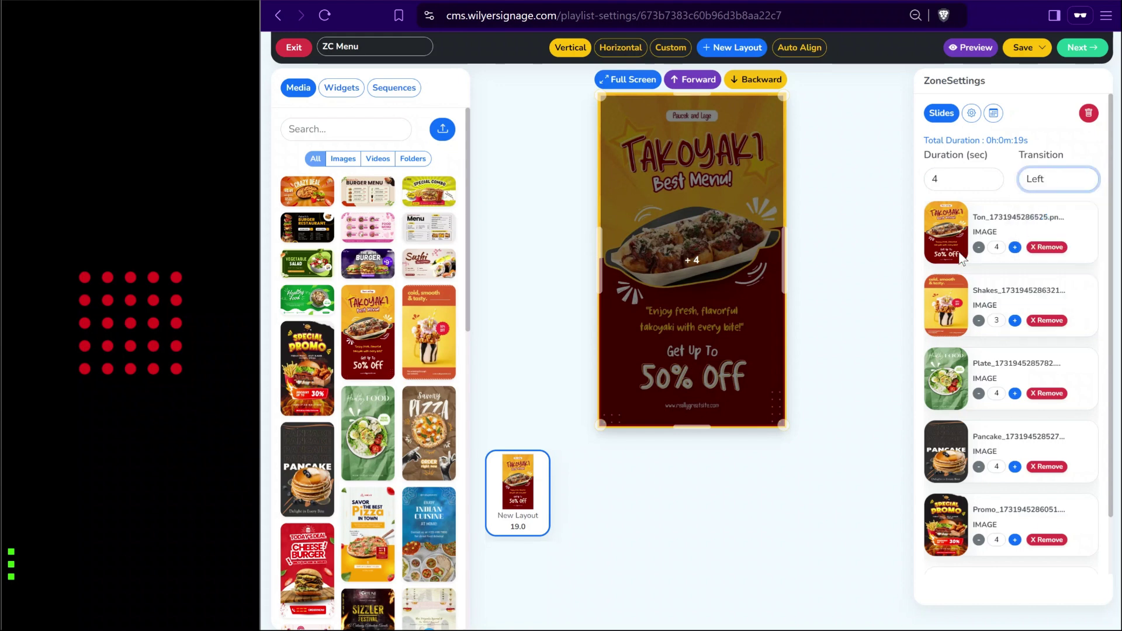
pyautogui.click(967, 53)
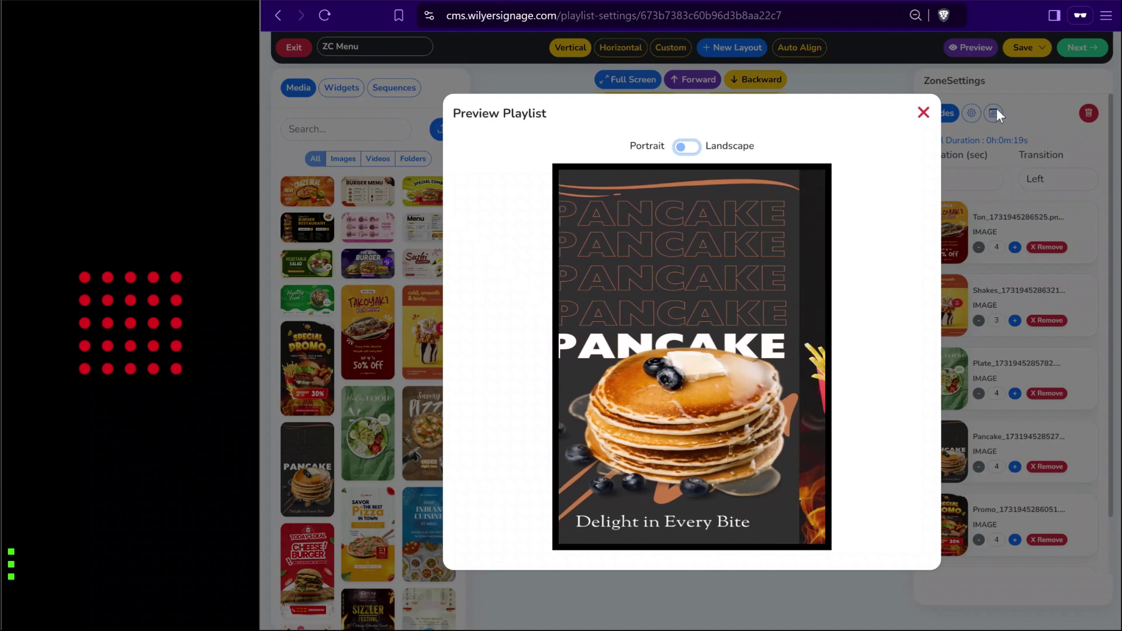
pyautogui.click(924, 113)
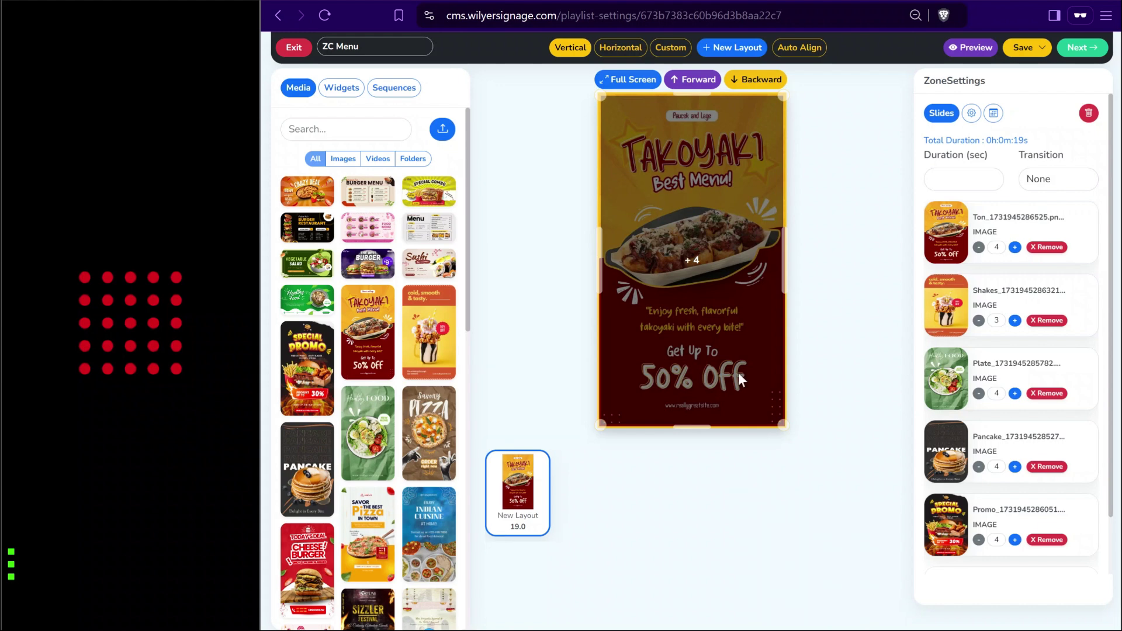
# Add a second vertical layout and upload the Breads Cakes image
pyautogui.click(735, 54)
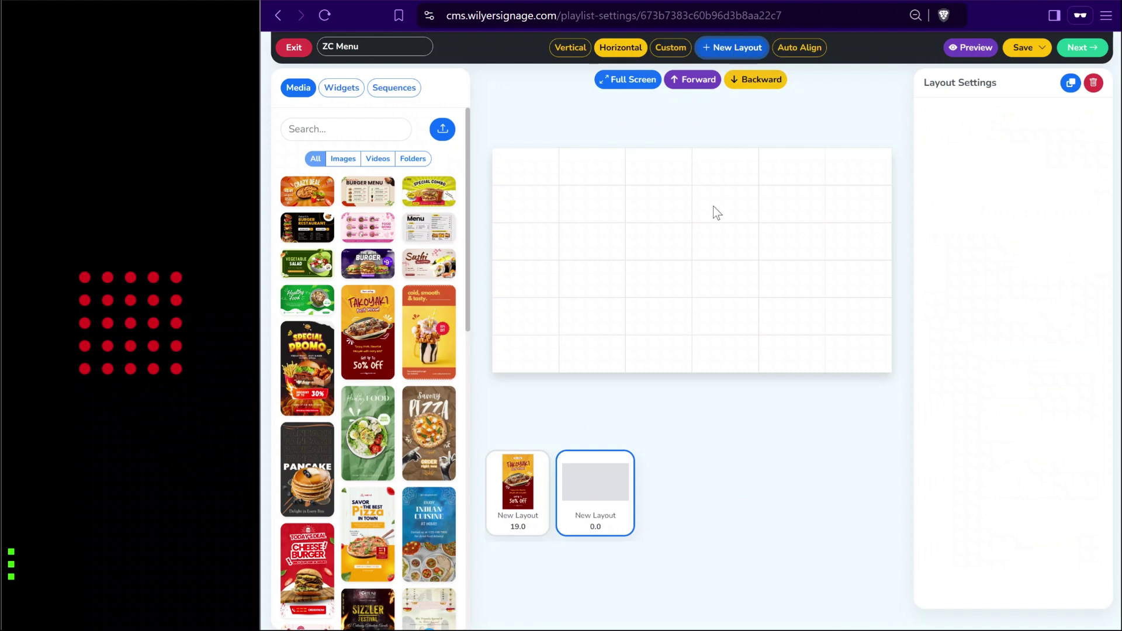
pyautogui.click(574, 56)
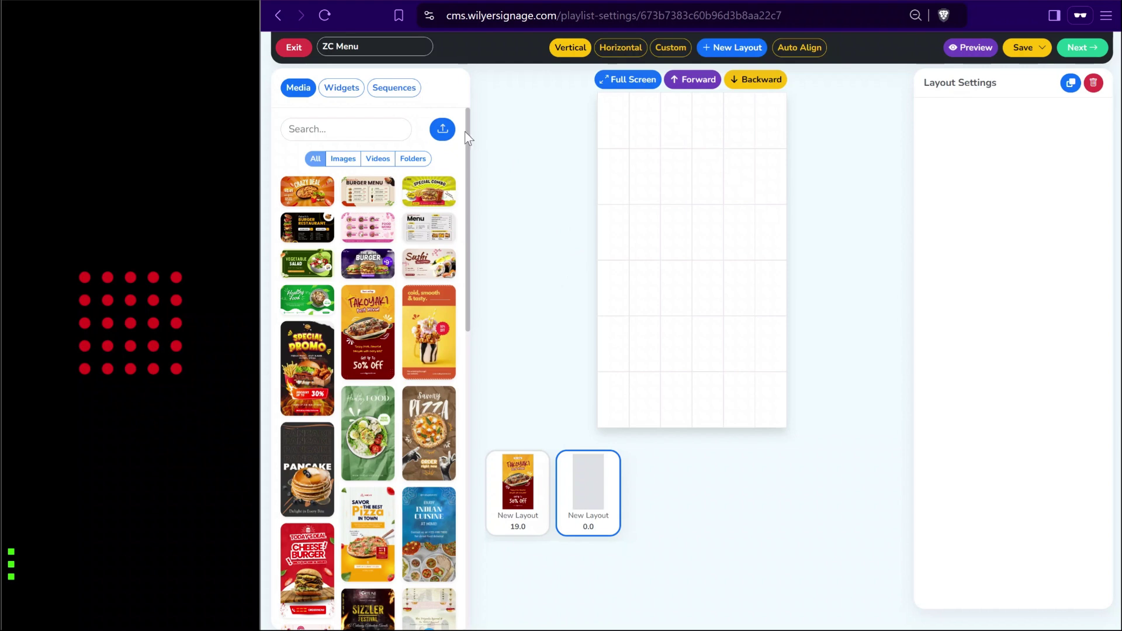
pyautogui.click(443, 131)
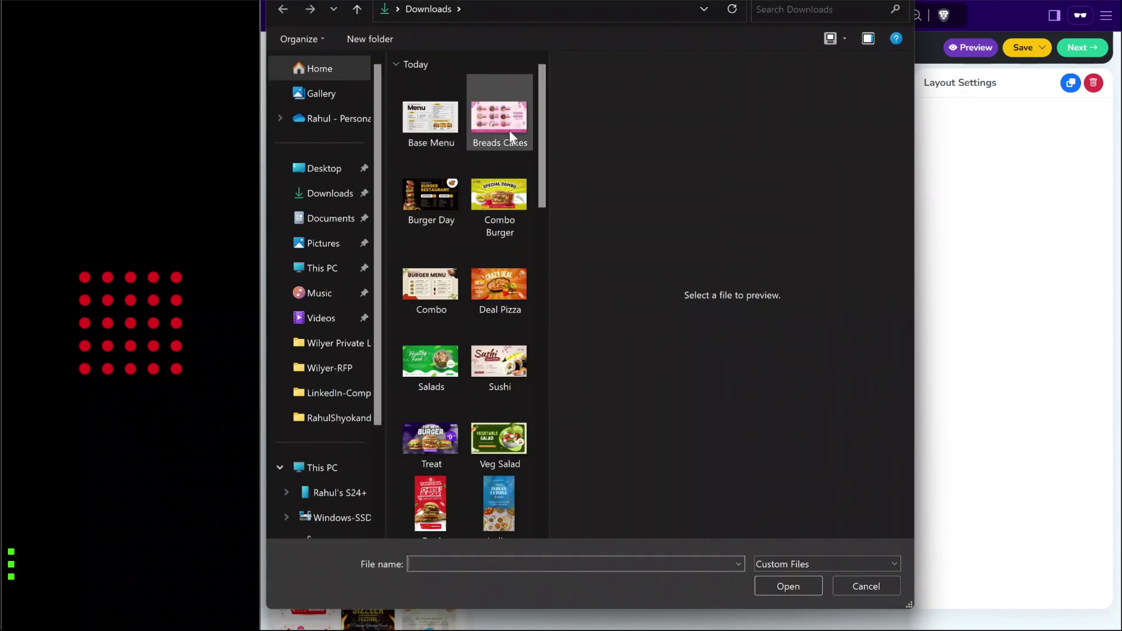
pyautogui.click(510, 128)
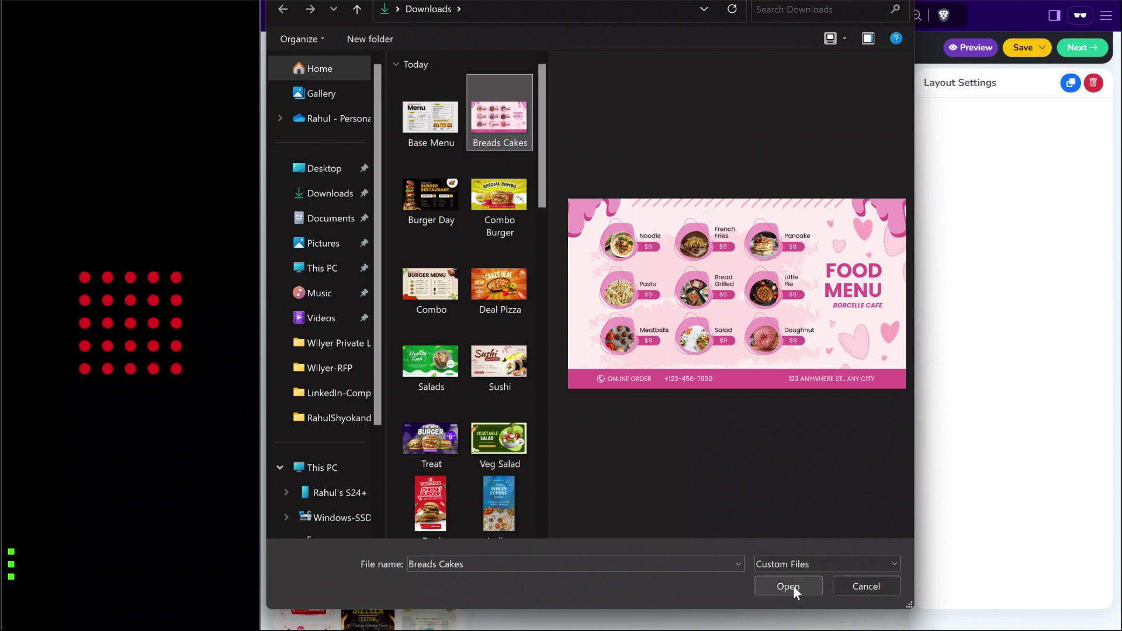
pyautogui.click(794, 586)
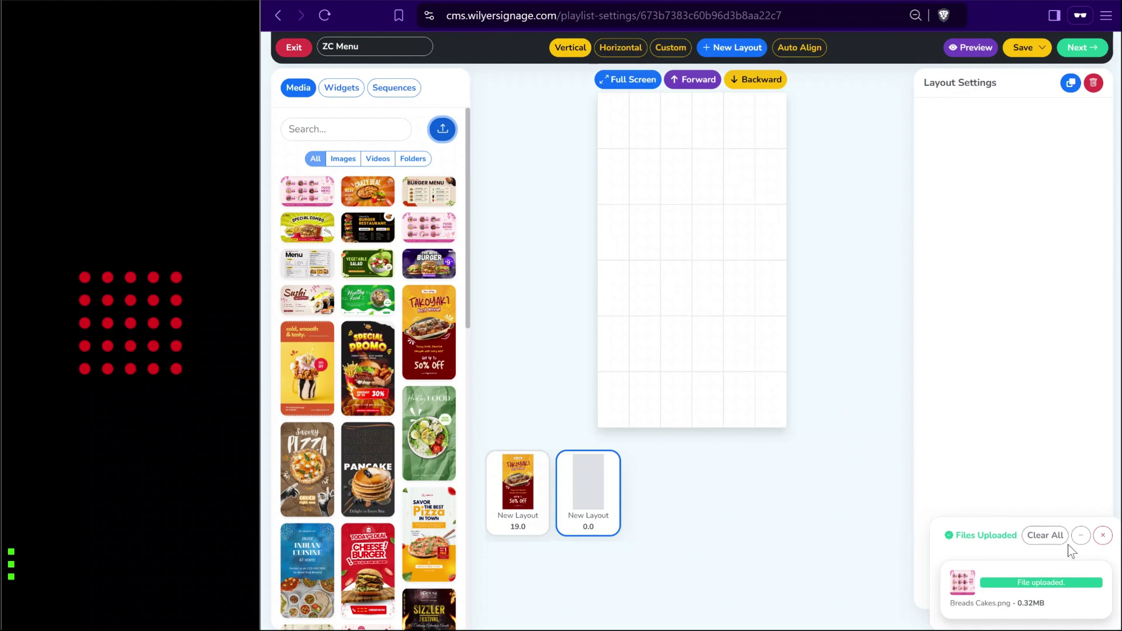
pyautogui.click(1103, 535)
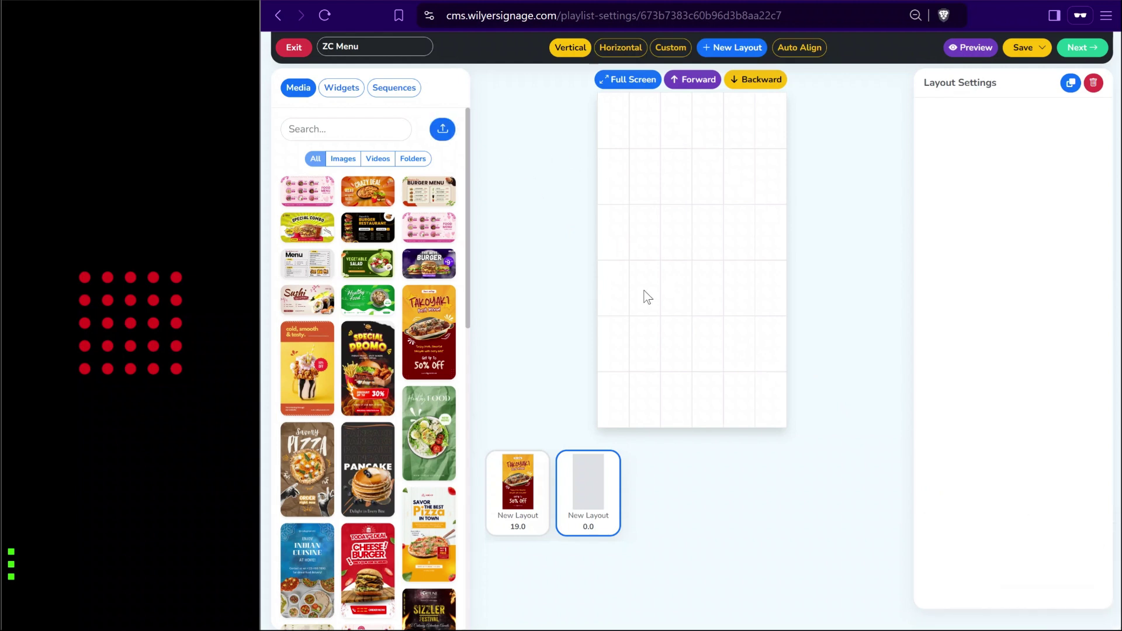
# Place the Special Combo image as a full-width top zone and add Burger Restaurant below it
pyautogui.moveTo(310, 225); pyautogui.dragTo(599, 115)
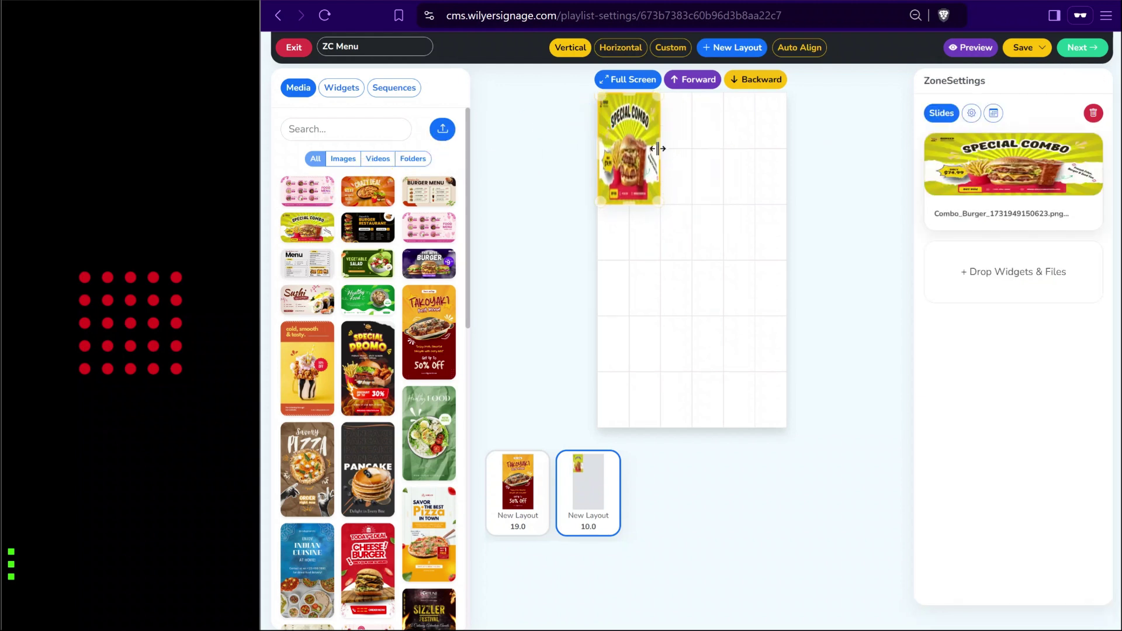
pyautogui.moveTo(659, 143); pyautogui.dragTo(814, 148)
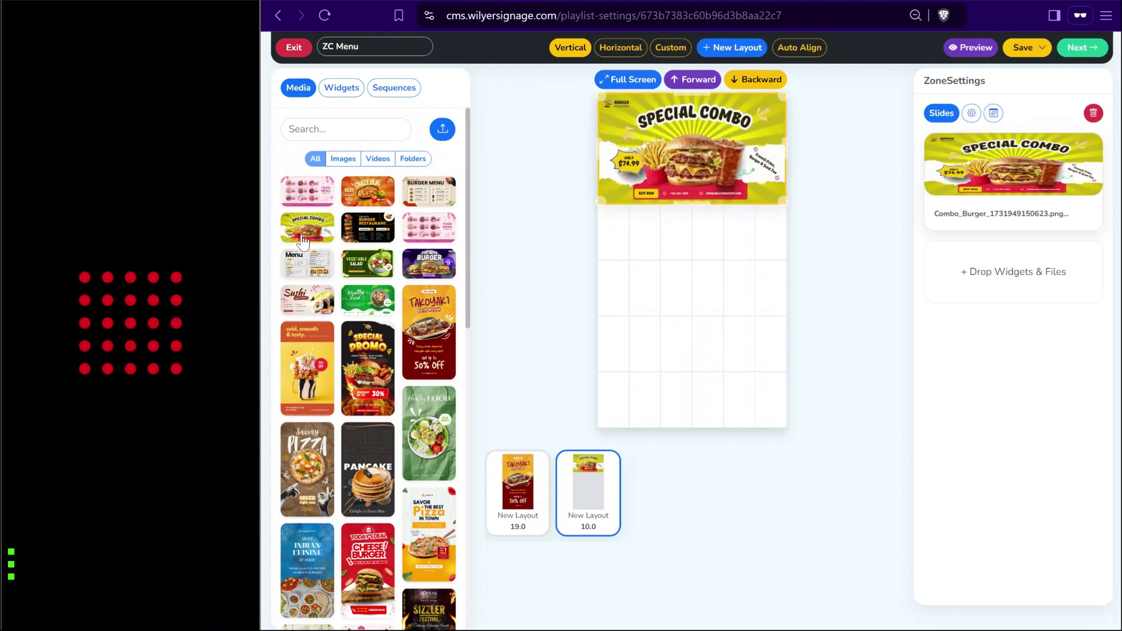
pyautogui.moveTo(383, 236); pyautogui.dragTo(867, 243)
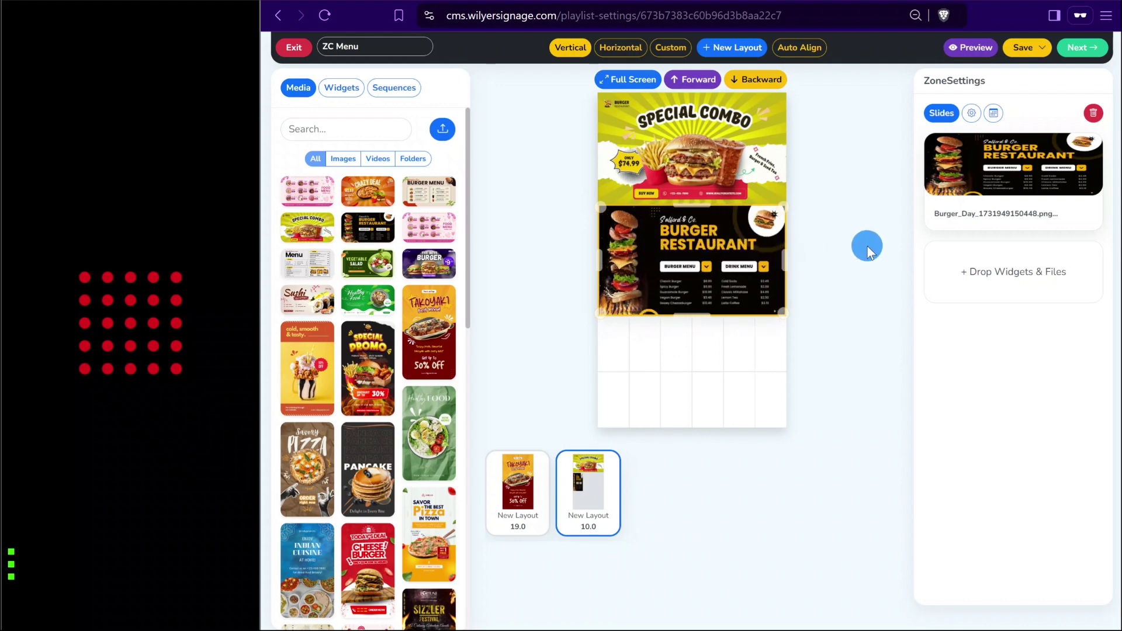
pyautogui.click(710, 150)
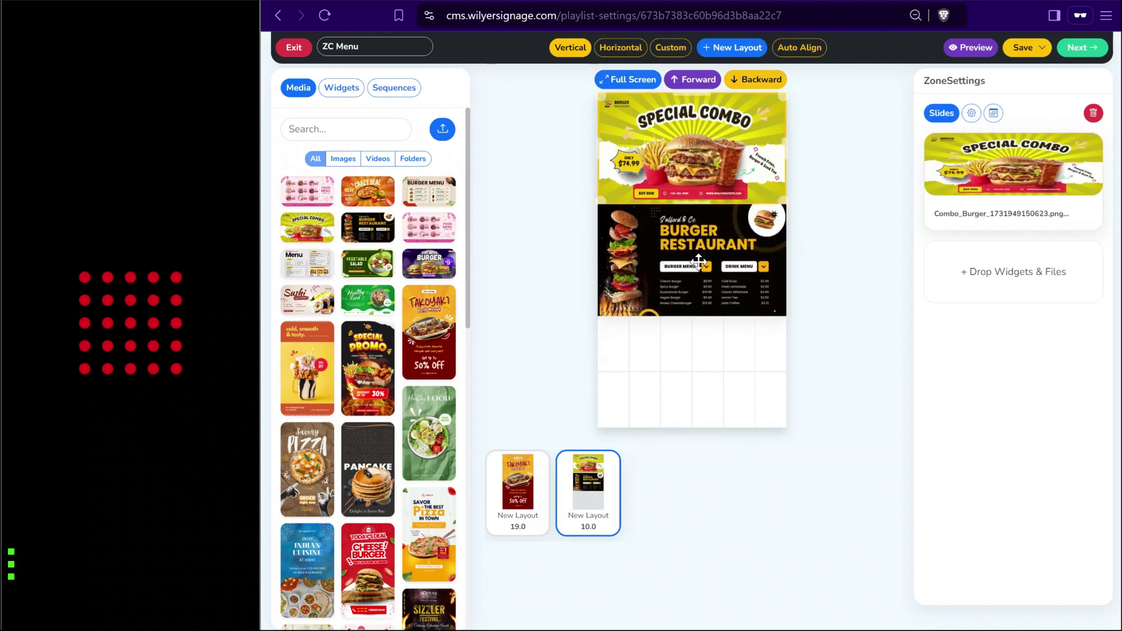
# Add the Healthy Food image as a third zone stretched across the bottom third
pyautogui.moveTo(368, 299)
pyautogui.mouseDown()
pyautogui.moveTo(602, 239)
pyautogui.moveTo(667, 320)
pyautogui.moveTo(678, 358)
pyautogui.moveTo(597, 351)
pyautogui.mouseUp()
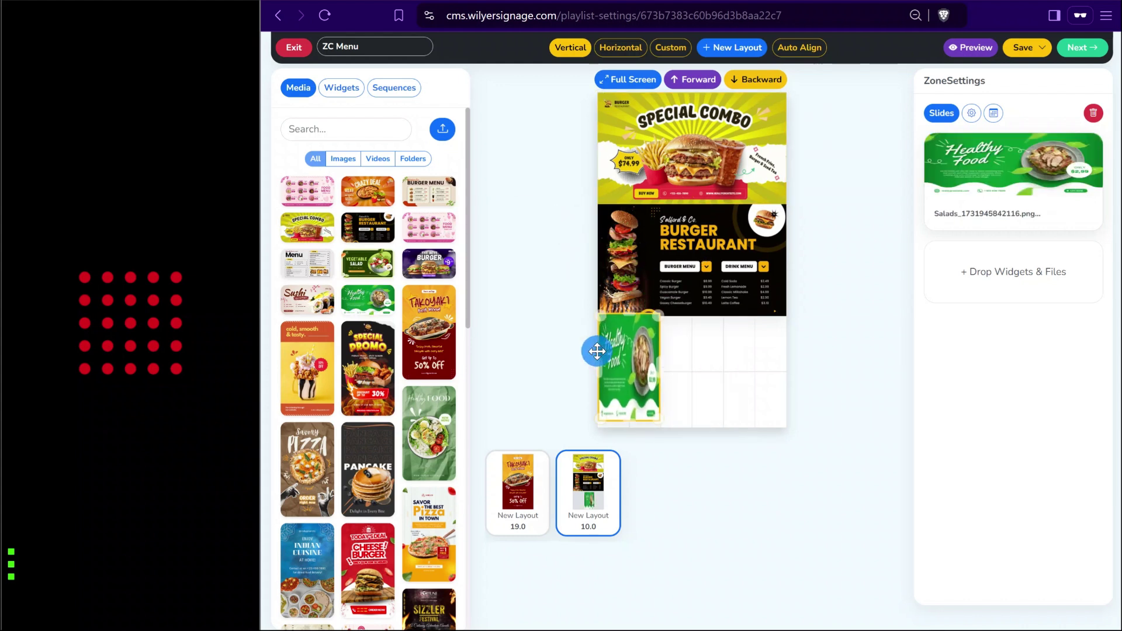
pyautogui.moveTo(668, 421); pyautogui.dragTo(882, 463)
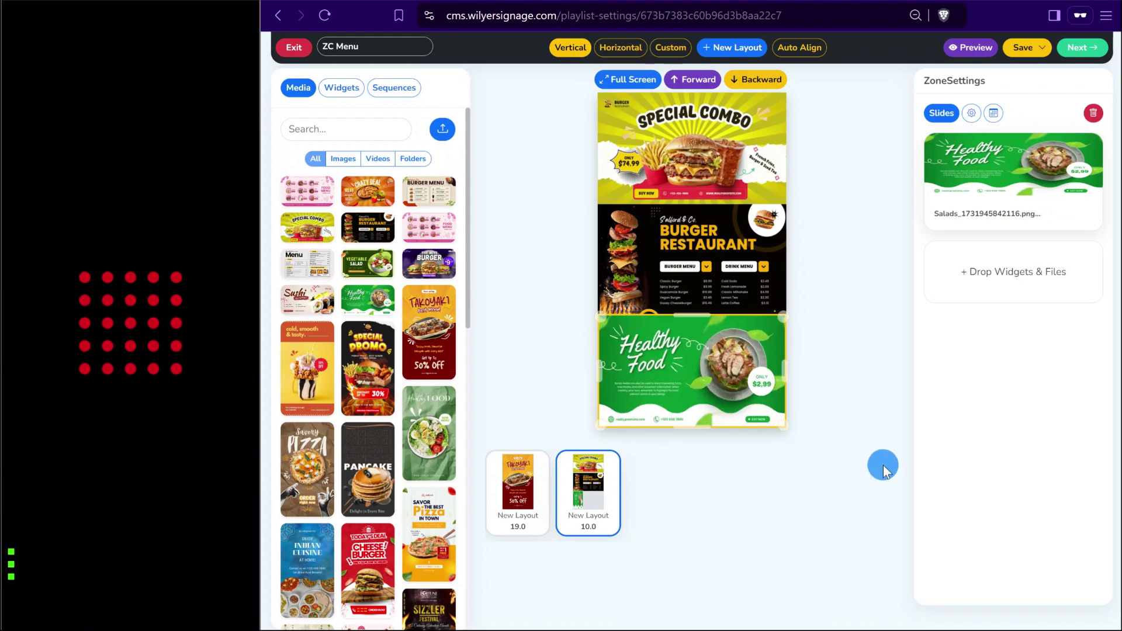
pyautogui.click(525, 489)
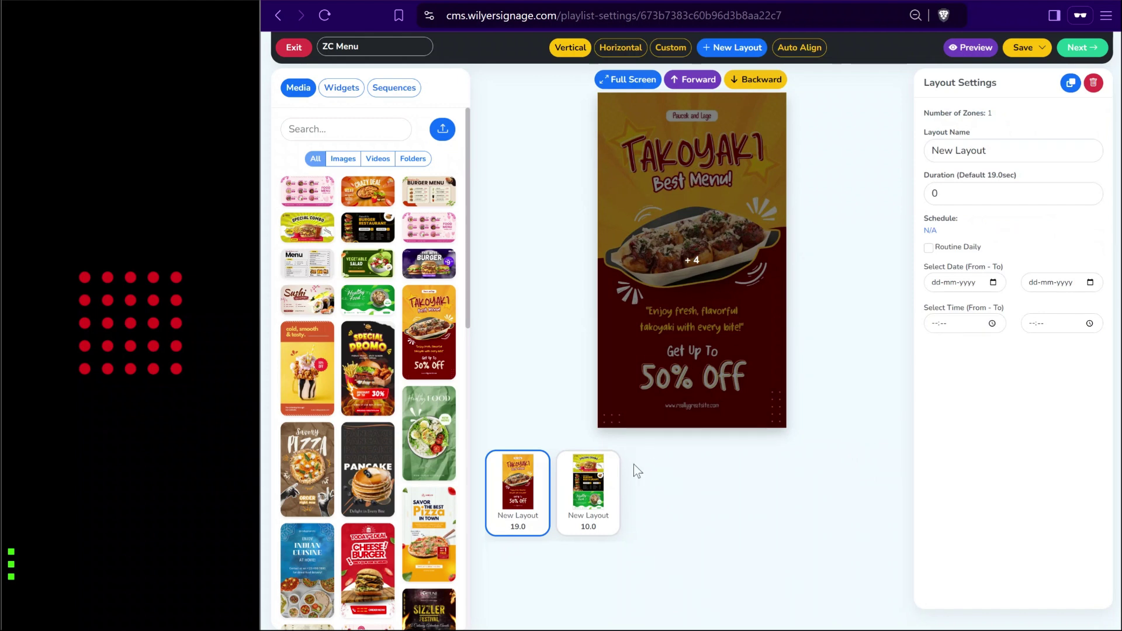
# In the three-zone layout, add Best Burger as a second slide in the Burger Restaurant zone
pyautogui.click(576, 483)
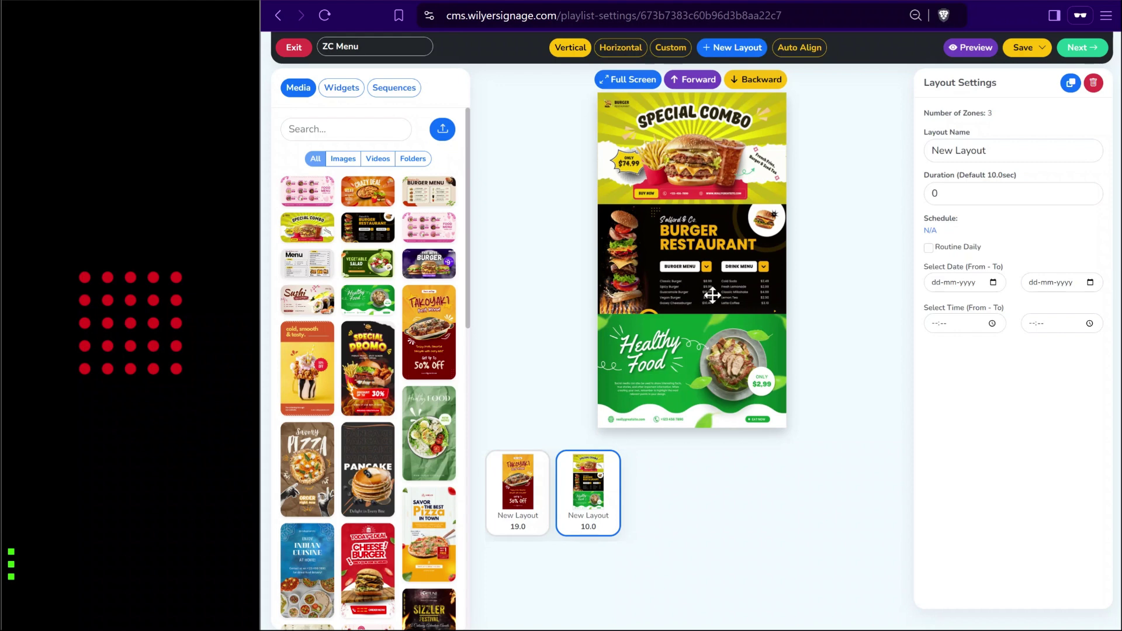
pyautogui.click(695, 266)
pyautogui.click(686, 142)
pyautogui.click(701, 303)
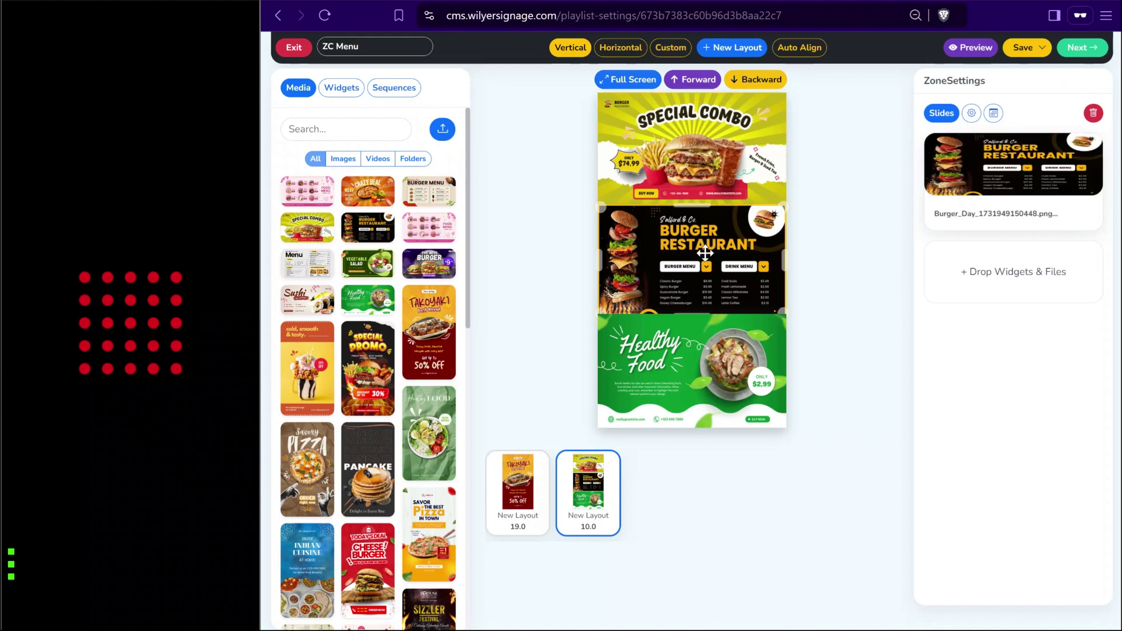
pyautogui.moveTo(447, 272); pyautogui.dragTo(999, 270)
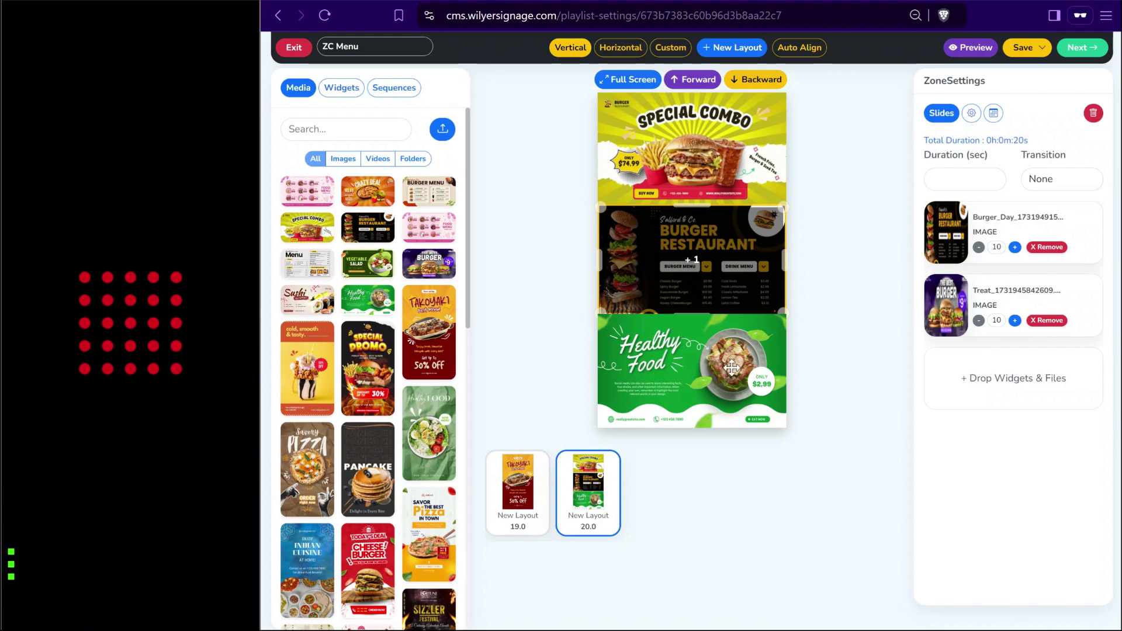
# Add Menu as the Healthy Food zone's second slide and the pizza deal to Special Combo
pyautogui.click(691, 369)
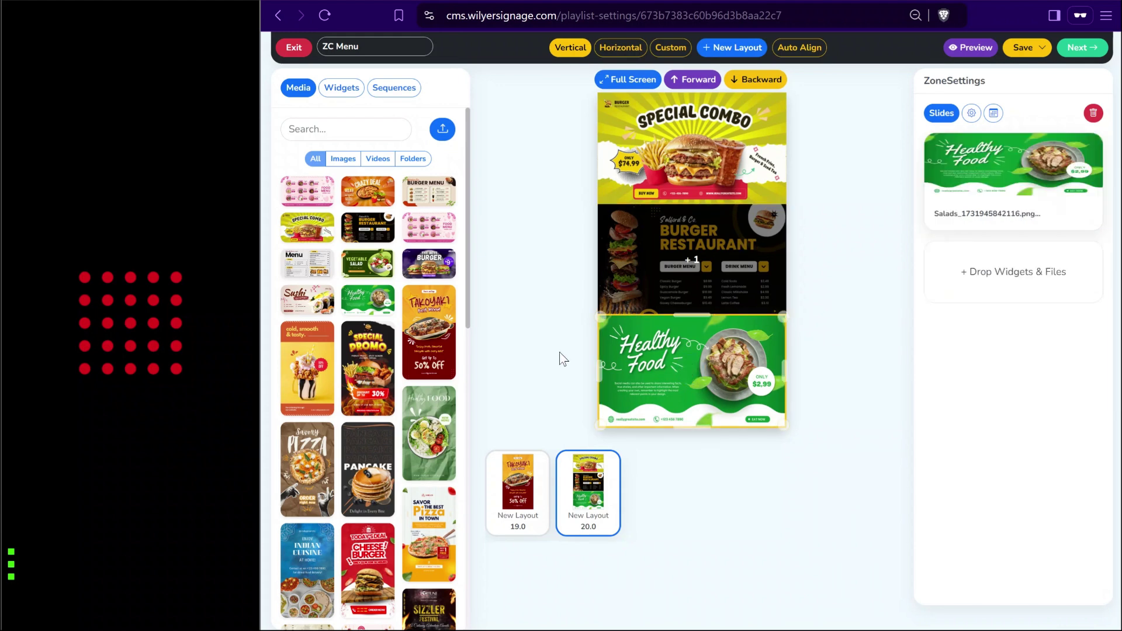
pyautogui.moveTo(289, 279)
pyautogui.mouseDown()
pyautogui.moveTo(602, 310)
pyautogui.moveTo(1017, 299)
pyautogui.mouseUp()
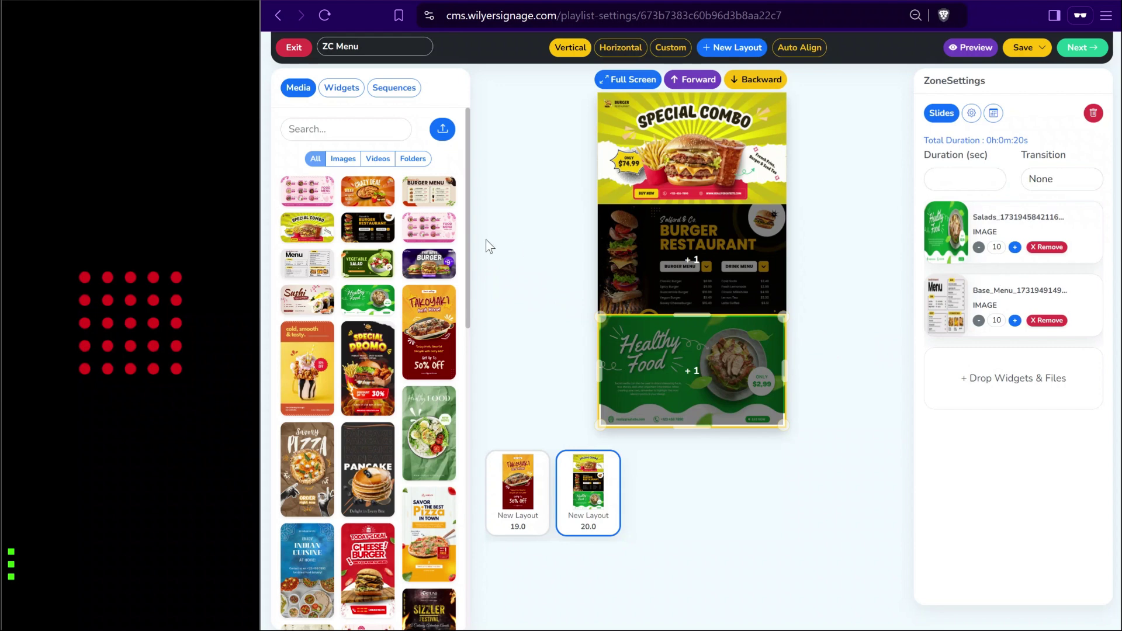
pyautogui.click(747, 164)
pyautogui.moveTo(402, 189); pyautogui.dragTo(1093, 274)
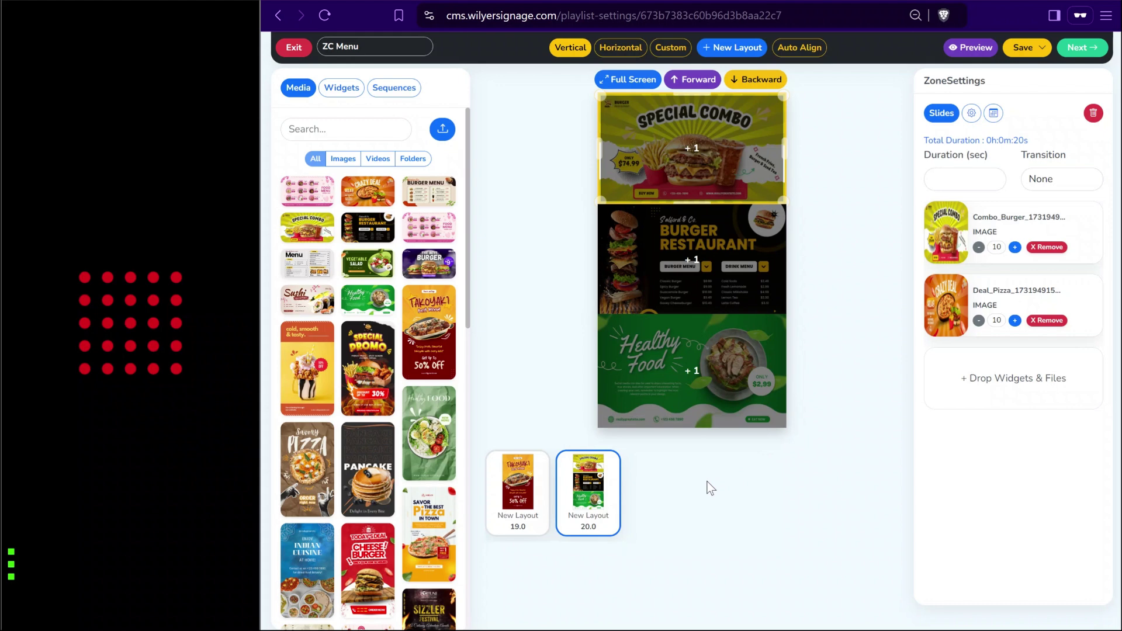
# Rename the Takoyaki layout to 'Full Screen'
pyautogui.click(537, 514)
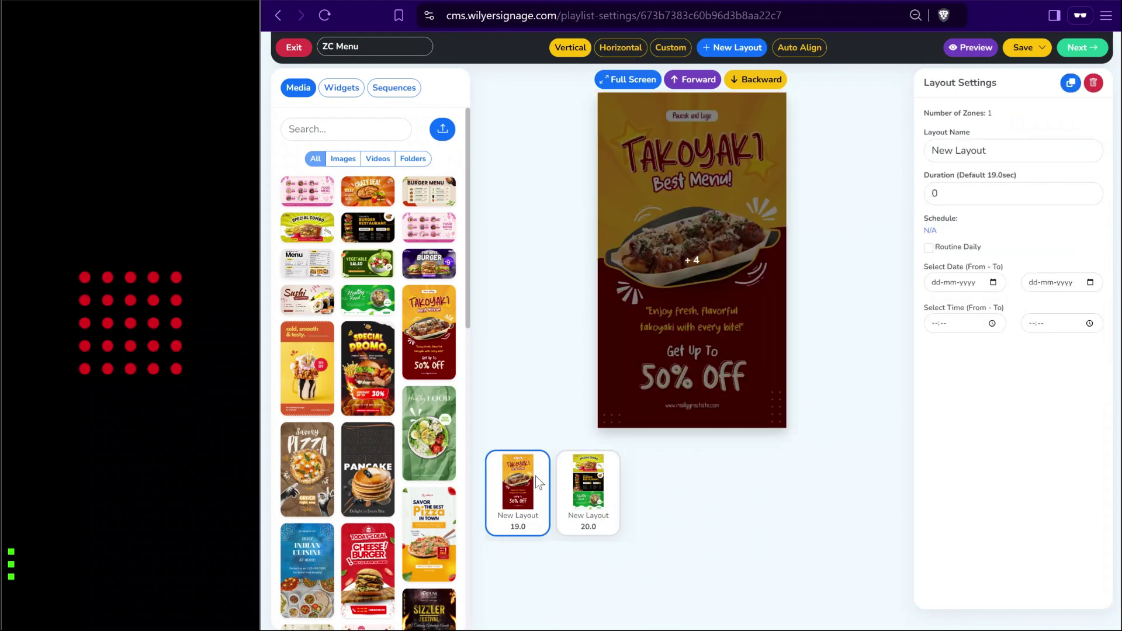
pyautogui.moveTo(1003, 150); pyautogui.dragTo(928, 151)
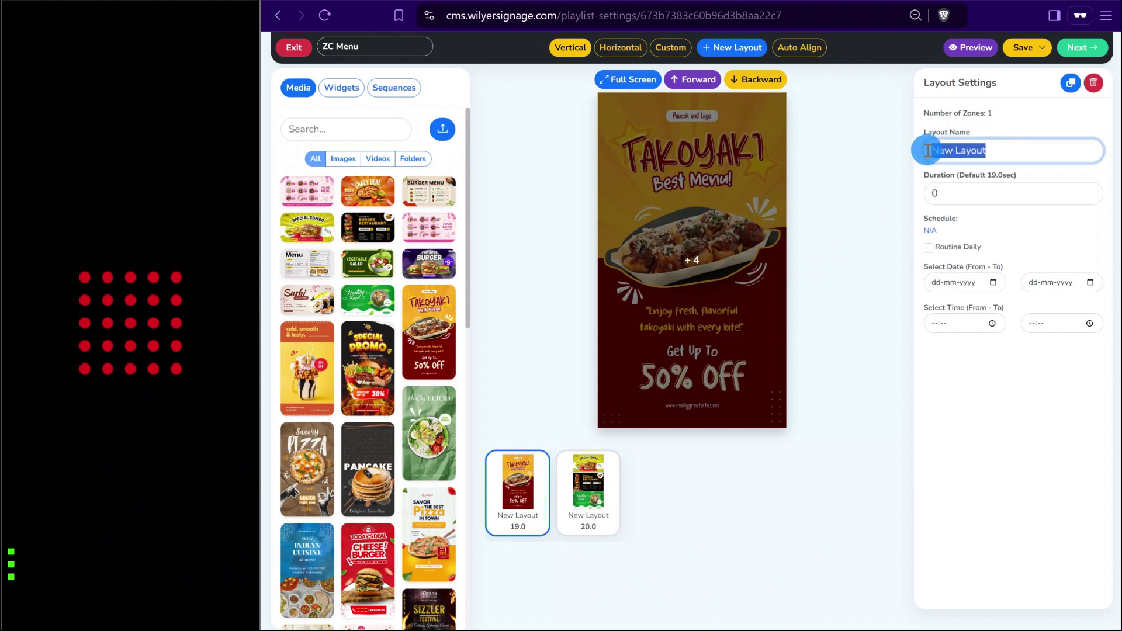
pyautogui.write('Ful')
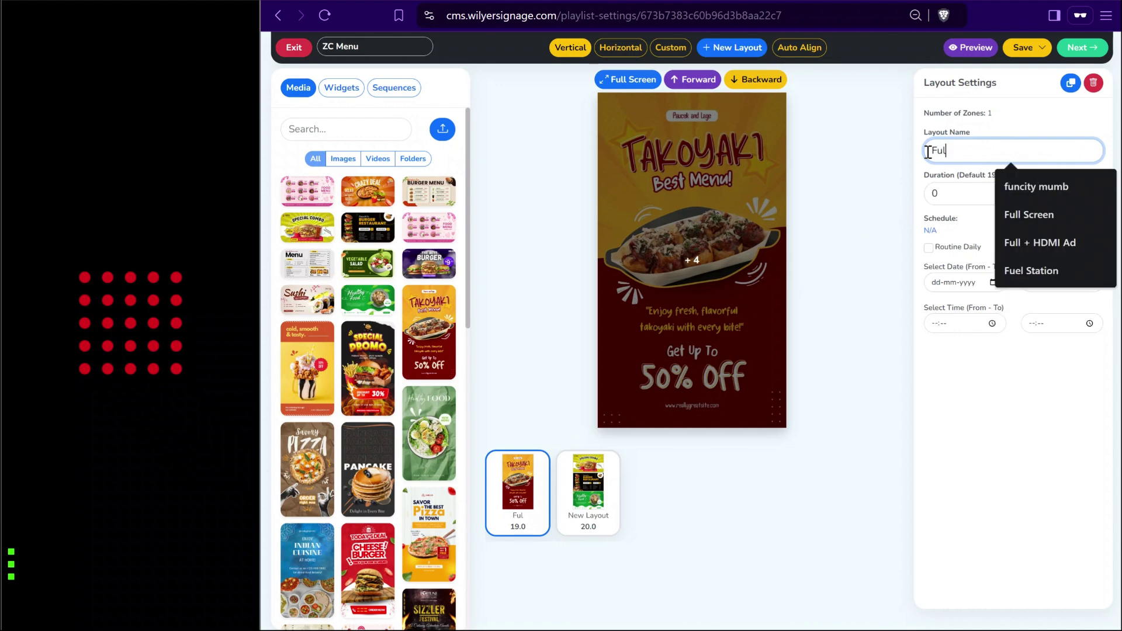
pyautogui.write('l Scre')
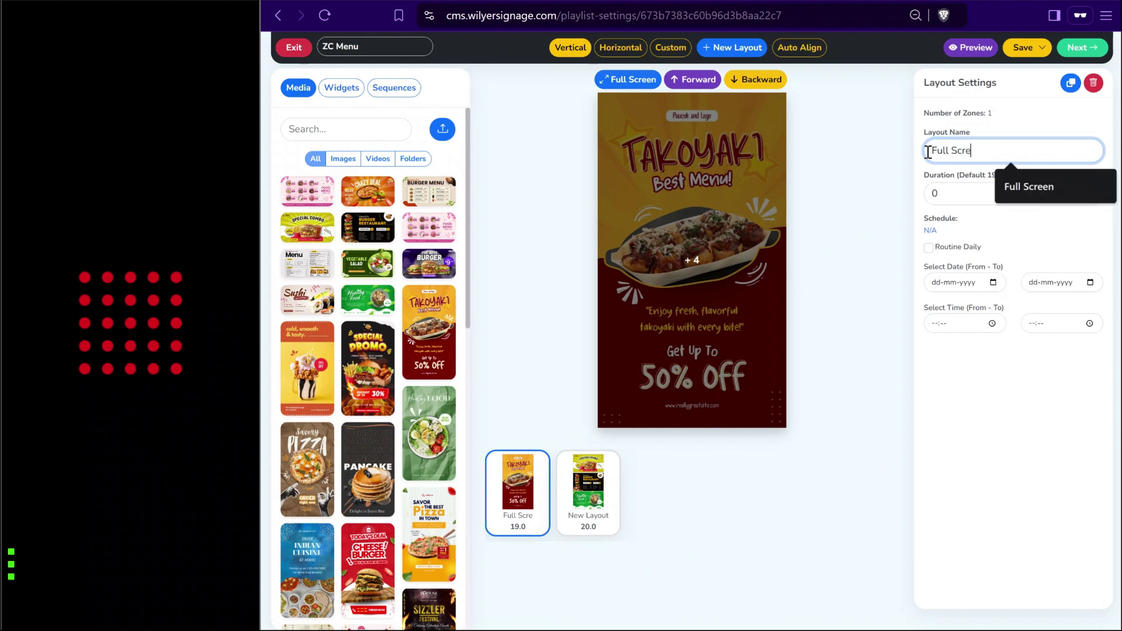
pyautogui.write('en')
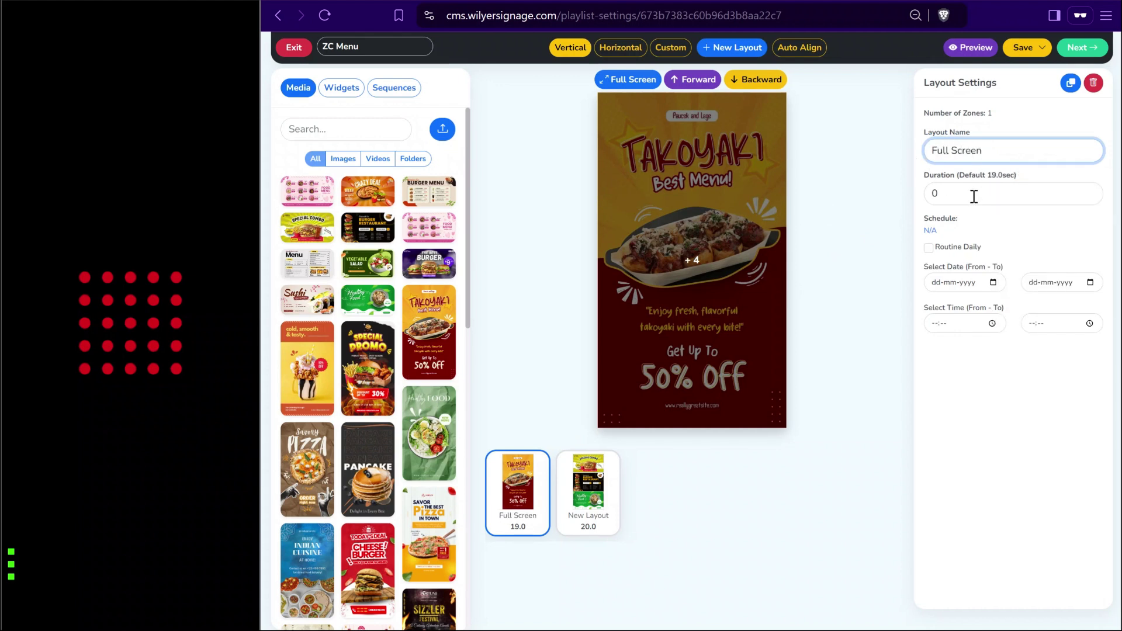
# Rename the three-zone layout to '3 Split' and continue to publishing
pyautogui.click(593, 504)
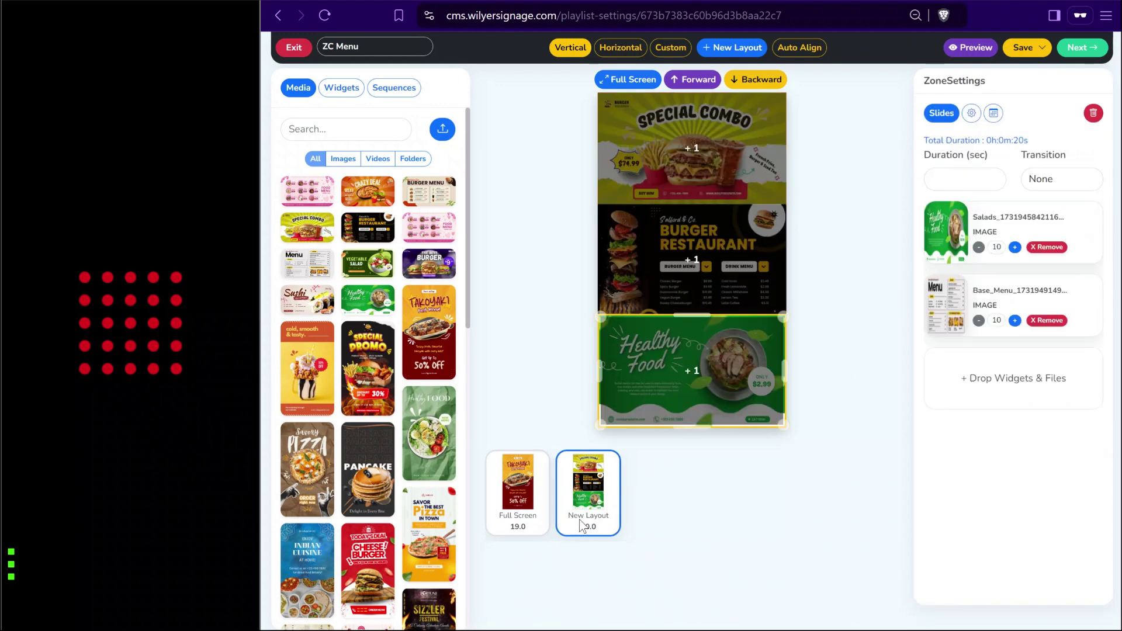
pyautogui.click(600, 498)
pyautogui.moveTo(987, 152); pyautogui.dragTo(829, 160)
pyautogui.write('3 Split')
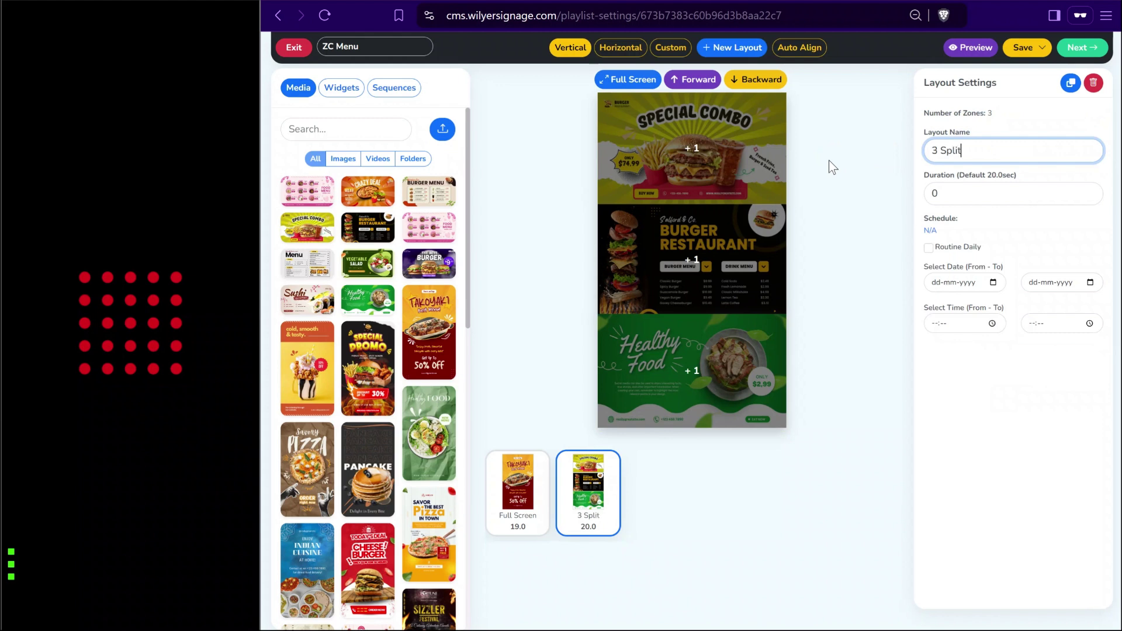
pyautogui.click(839, 419)
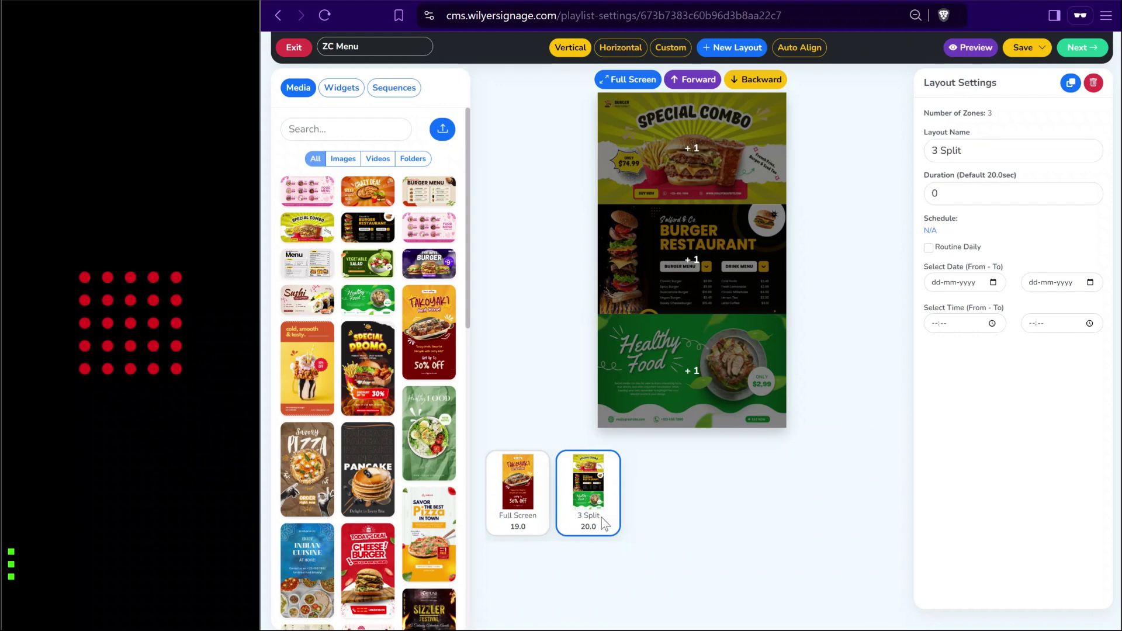
pyautogui.click(1070, 52)
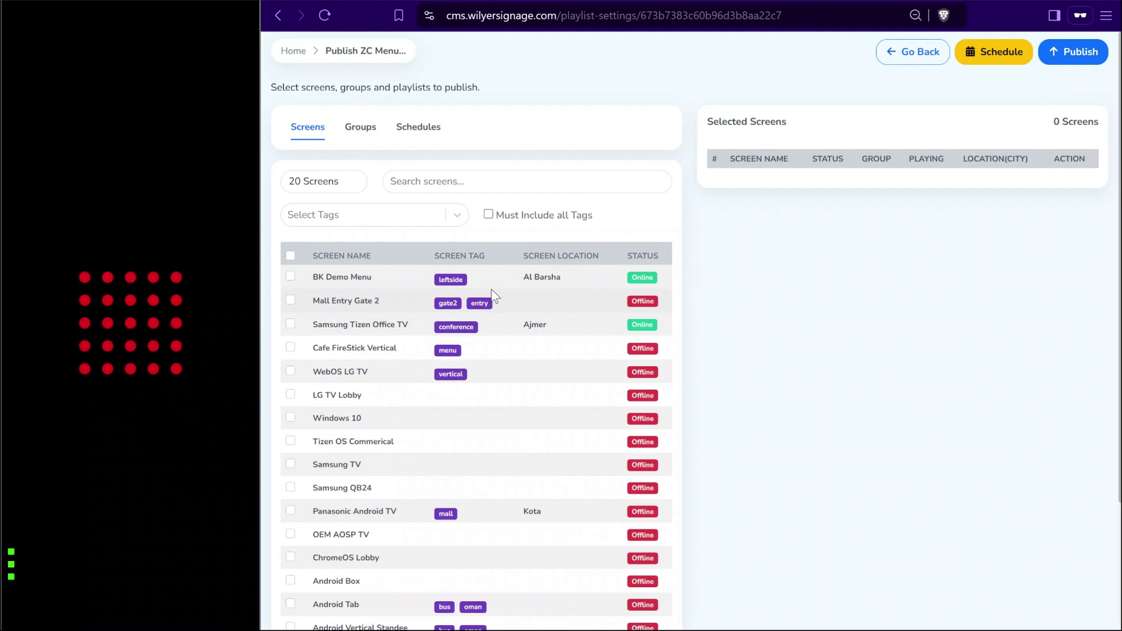
# Clear all screens, then select only BK Demo Menu and Cafe FireStick Vertical as targets
pyautogui.click(290, 257)
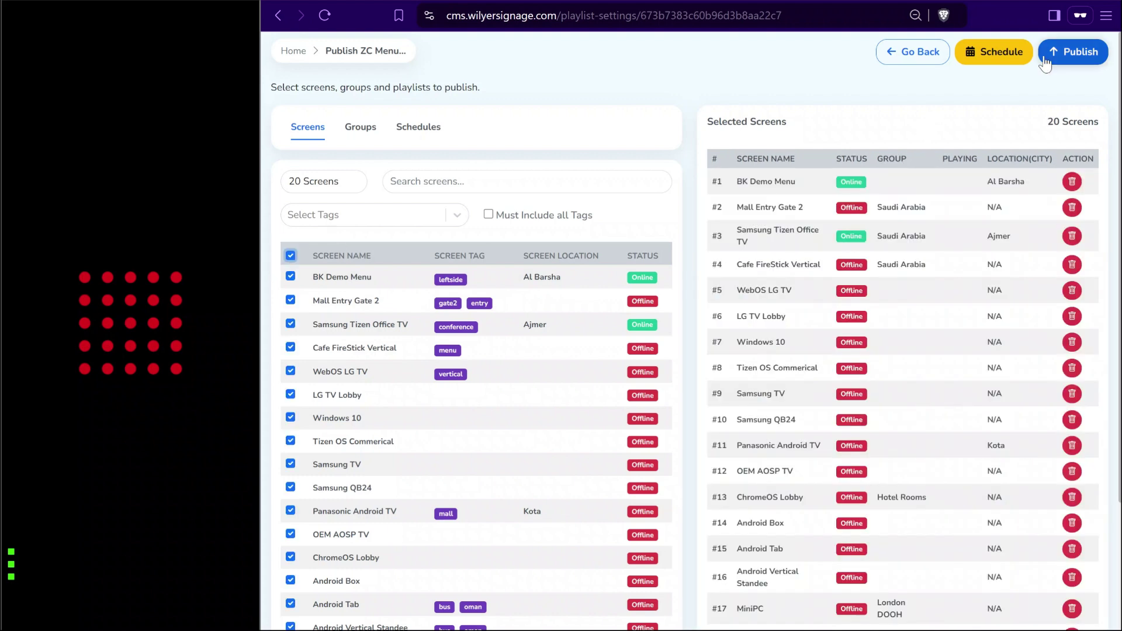
pyautogui.click(290, 255)
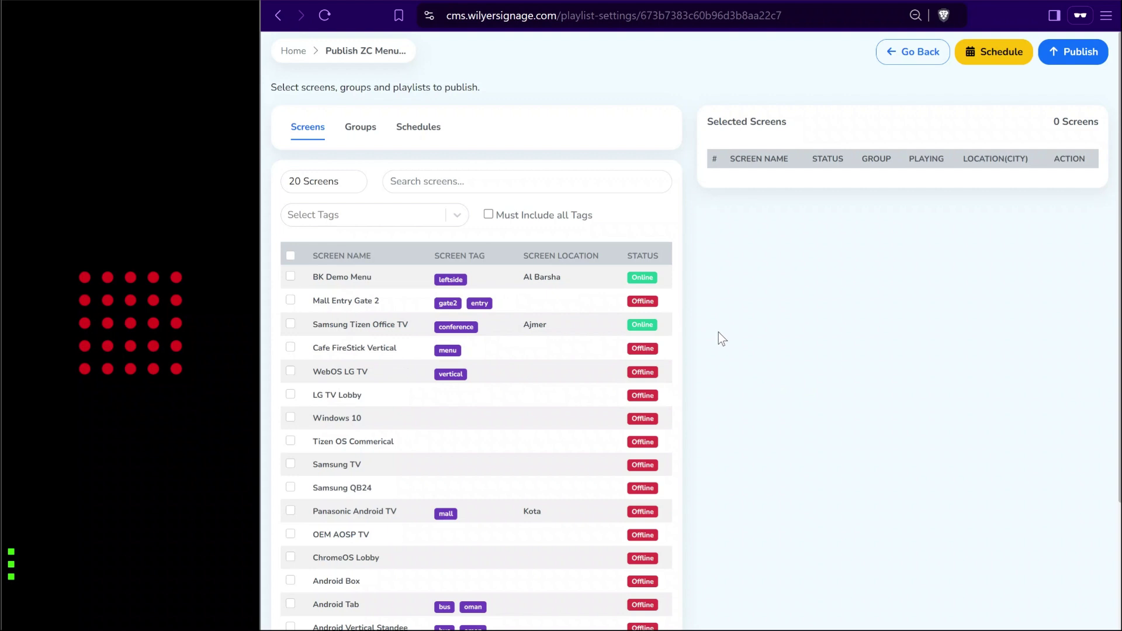
pyautogui.click(291, 277)
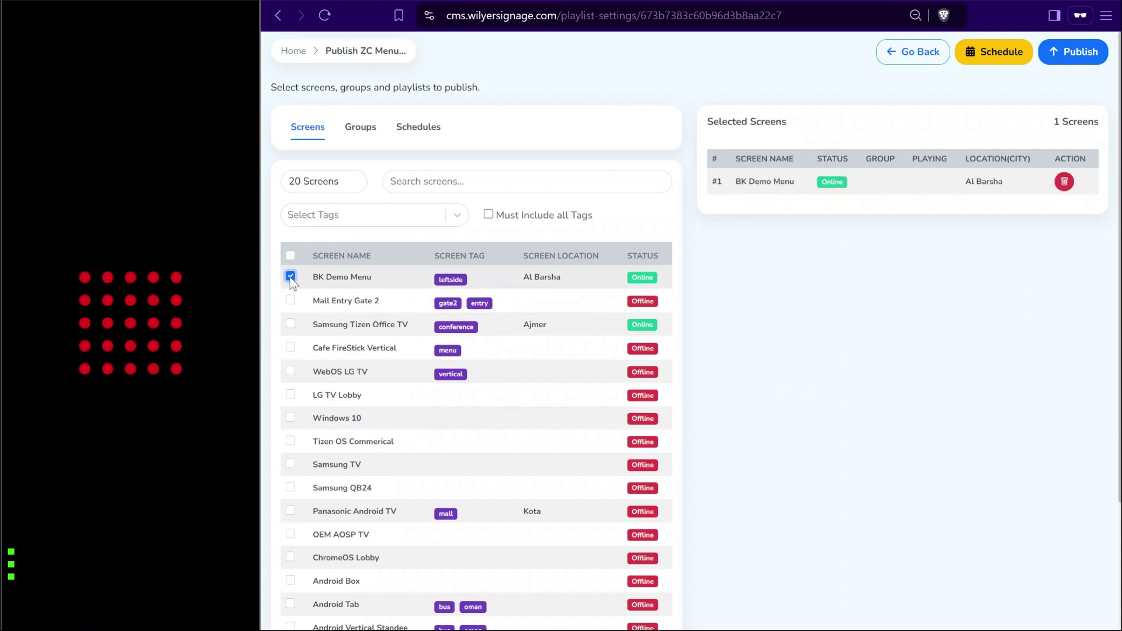
pyautogui.click(291, 348)
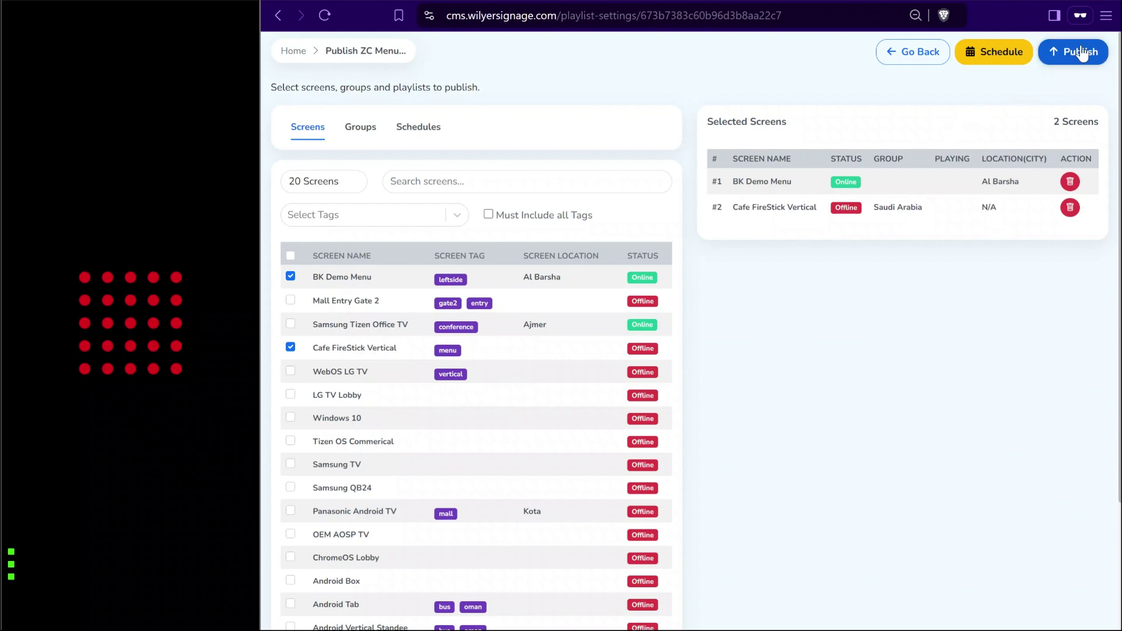
# Publish ZC Menu and confirm with Continue in the Publish Playlist dialog
pyautogui.click(1081, 50)
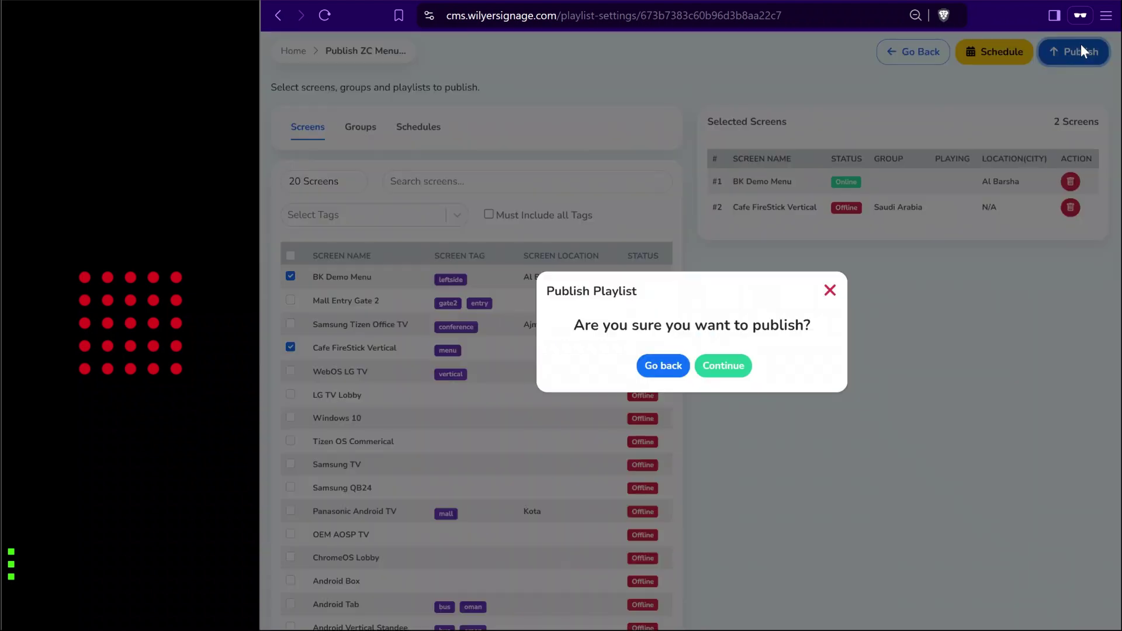
pyautogui.click(734, 371)
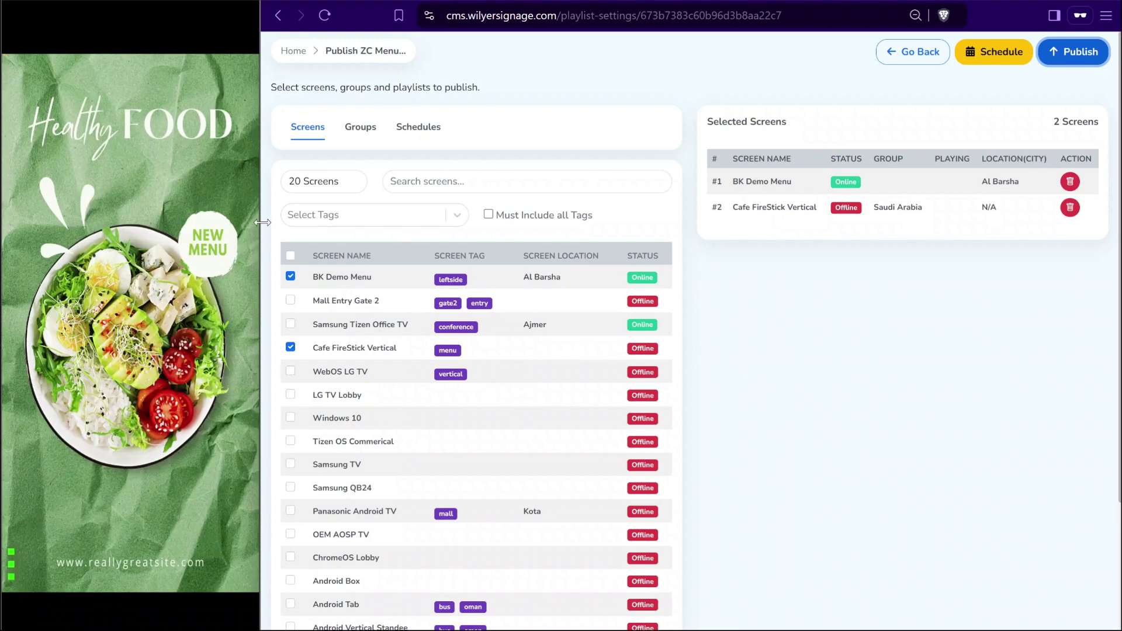
pyautogui.click(898, 389)
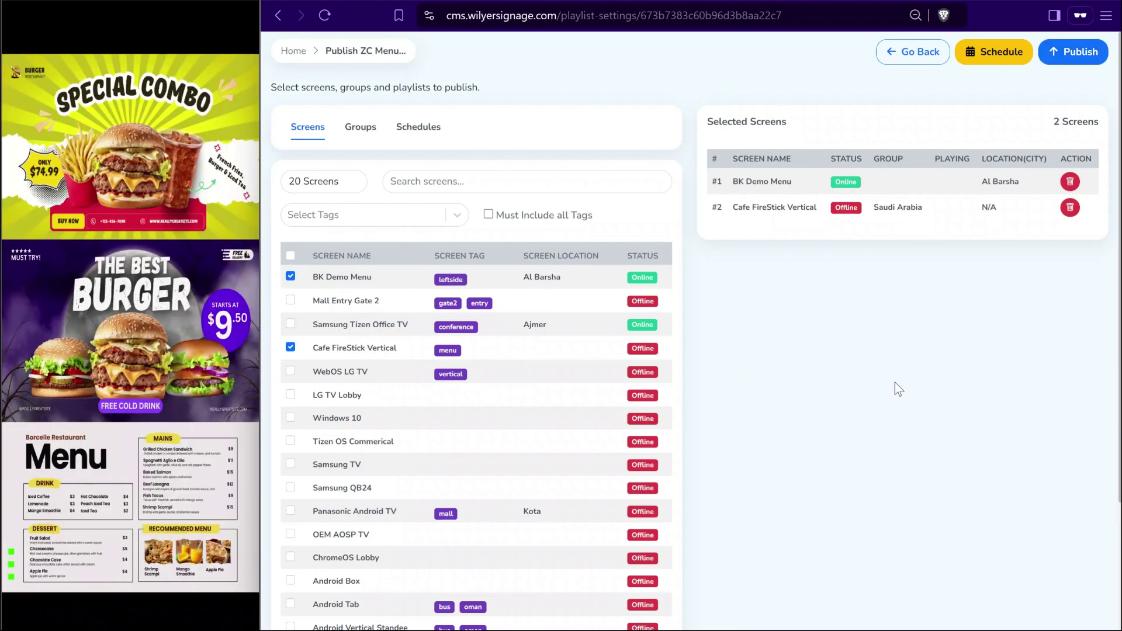
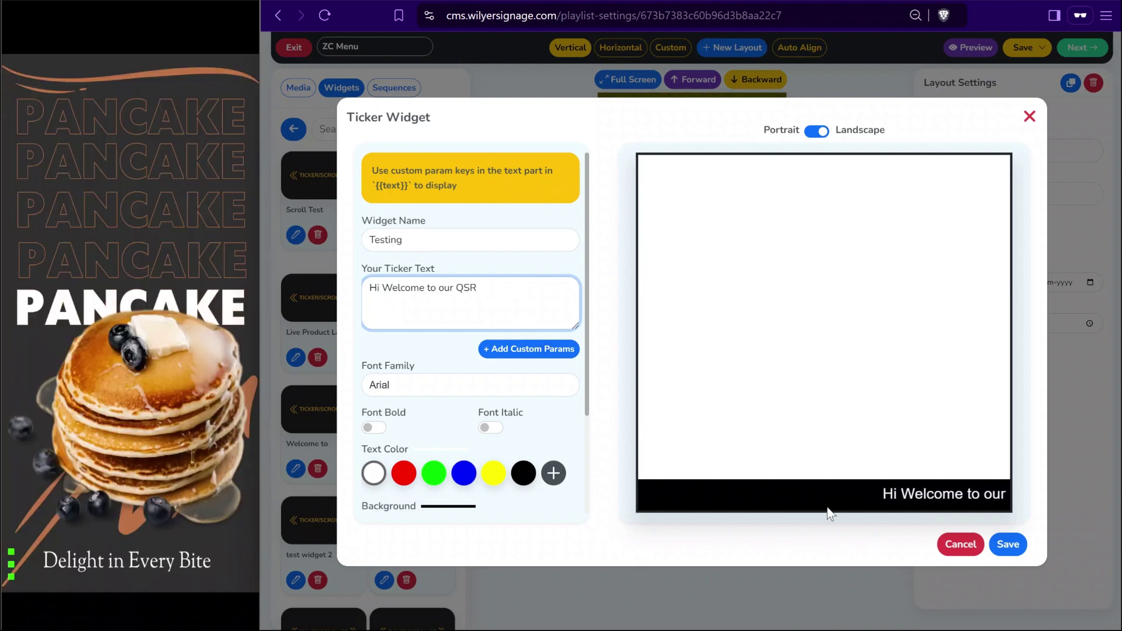
# Give the Testing ticker the Fredoka One font, yellow text and speed 12
pyautogui.click(458, 387)
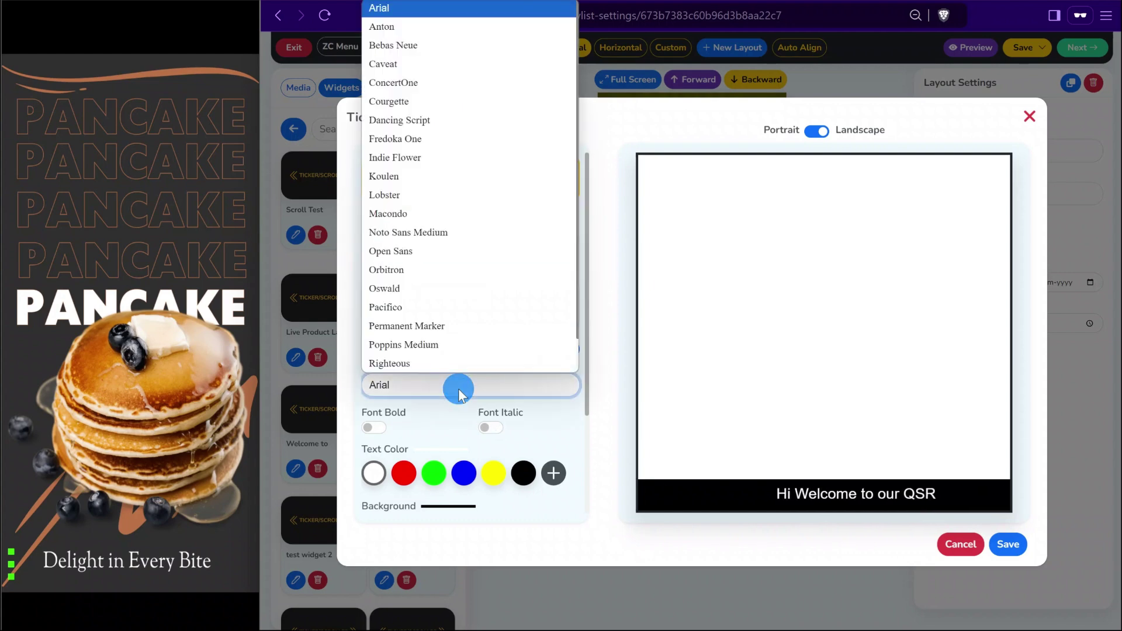
pyautogui.click(424, 149)
pyautogui.click(494, 473)
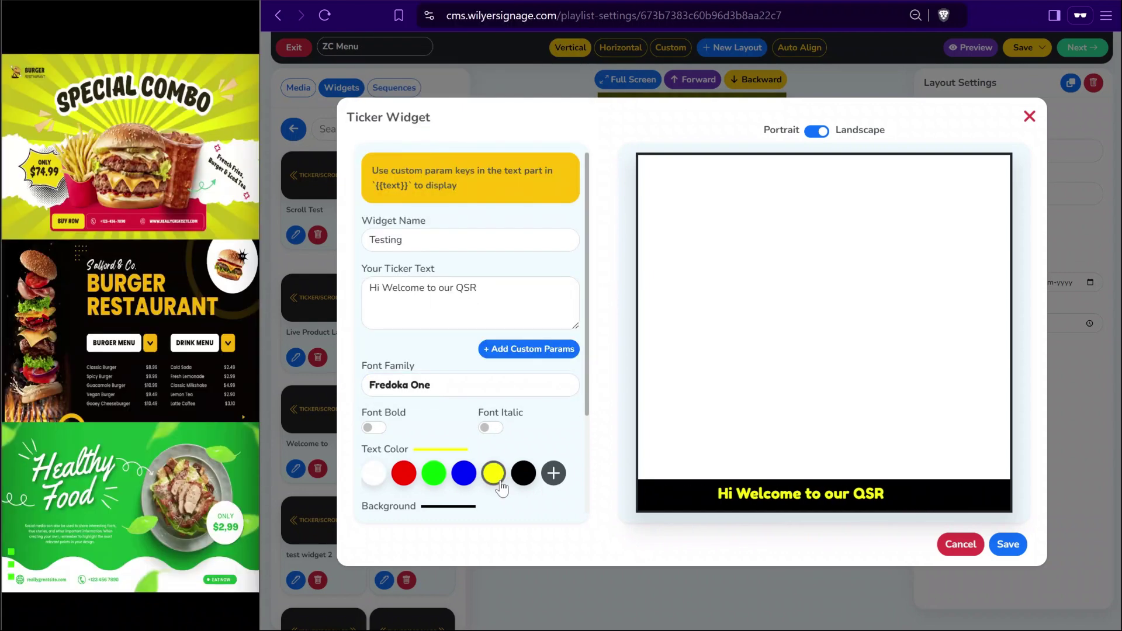
pyautogui.scroll(-2, 497, 479)
pyautogui.doubleClick(420, 484)
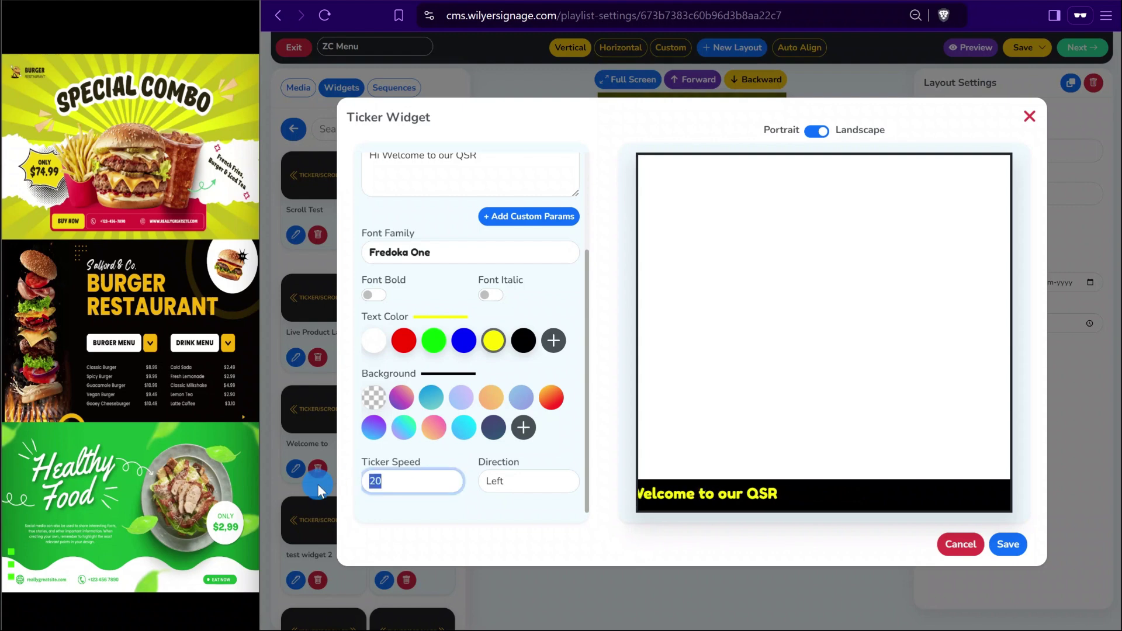
pyautogui.write('12')
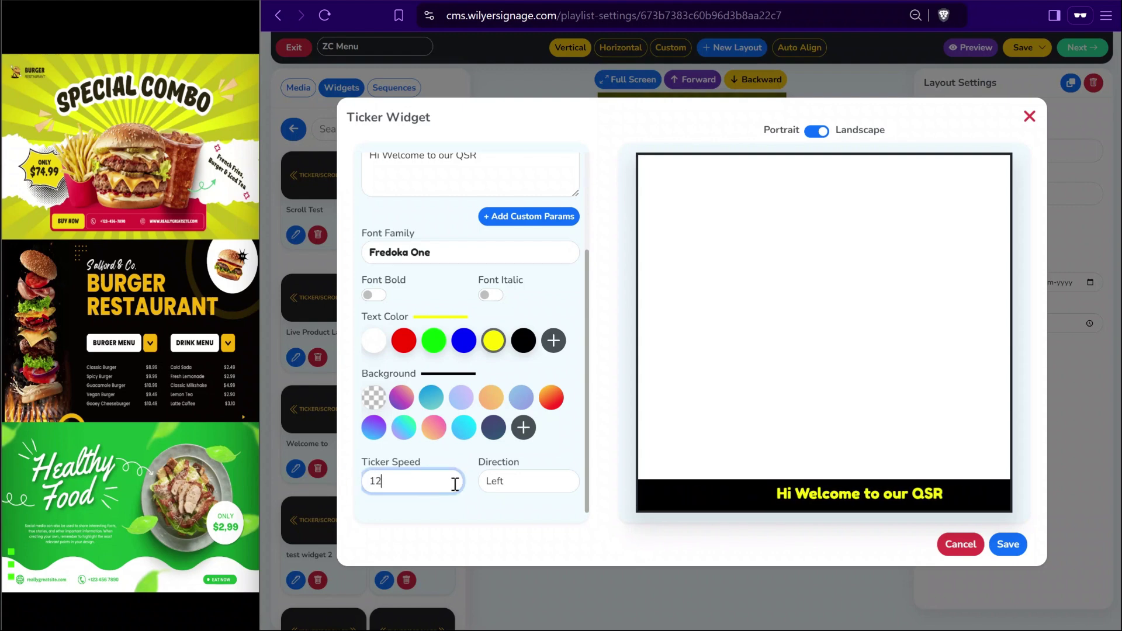
# Keep the ticker scrolling Left and save the widget
pyautogui.click(501, 478)
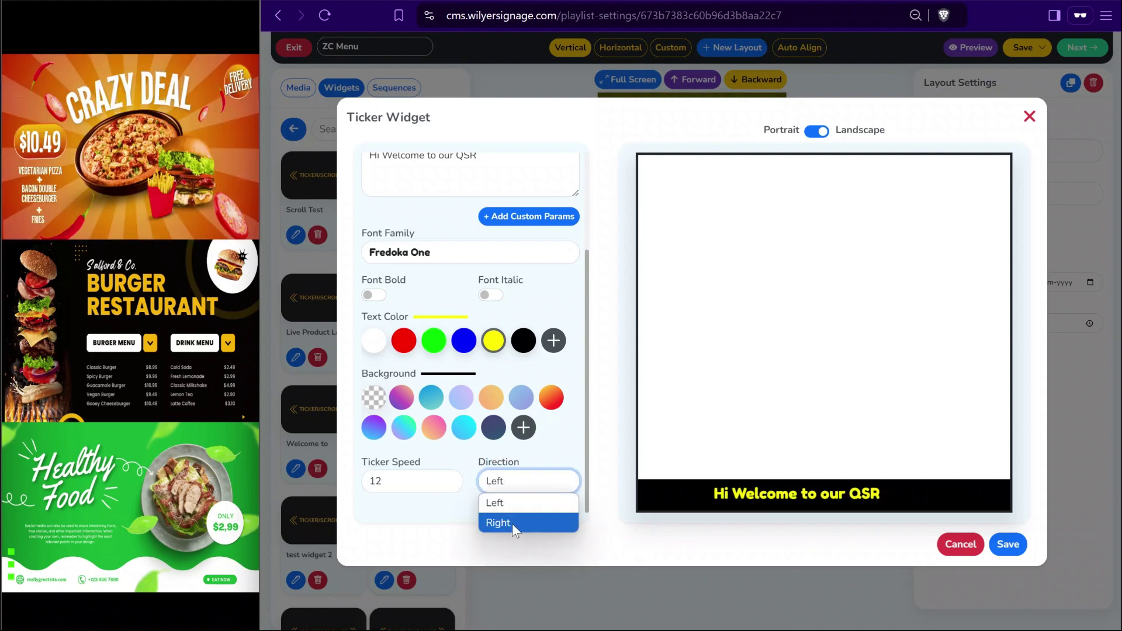
pyautogui.click(512, 522)
pyautogui.click(516, 493)
pyautogui.click(509, 497)
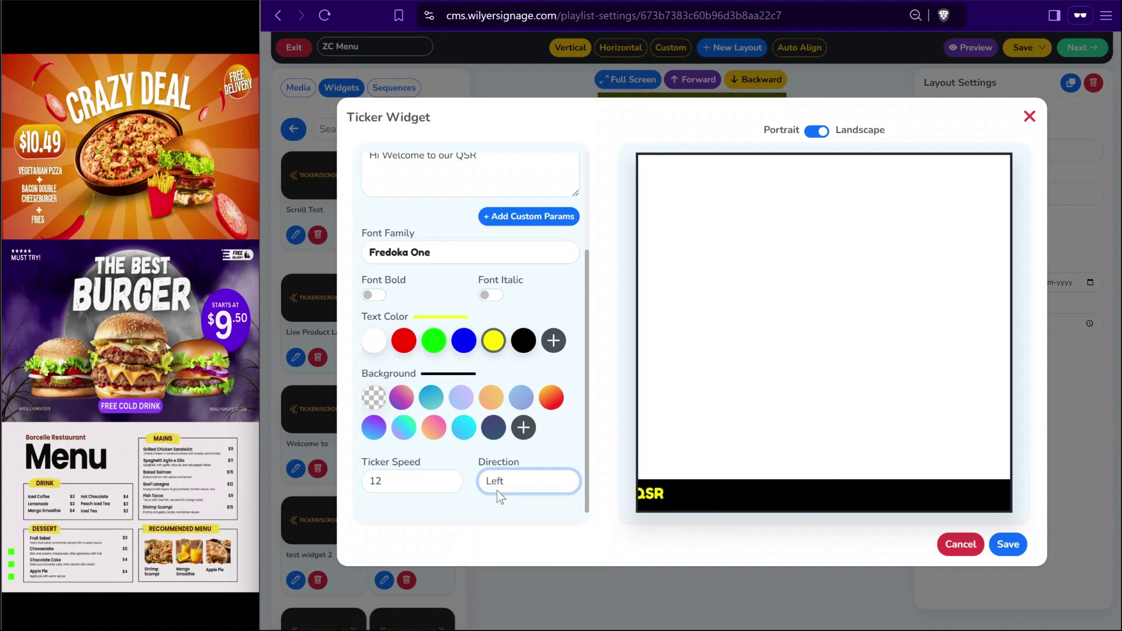
pyautogui.click(1010, 545)
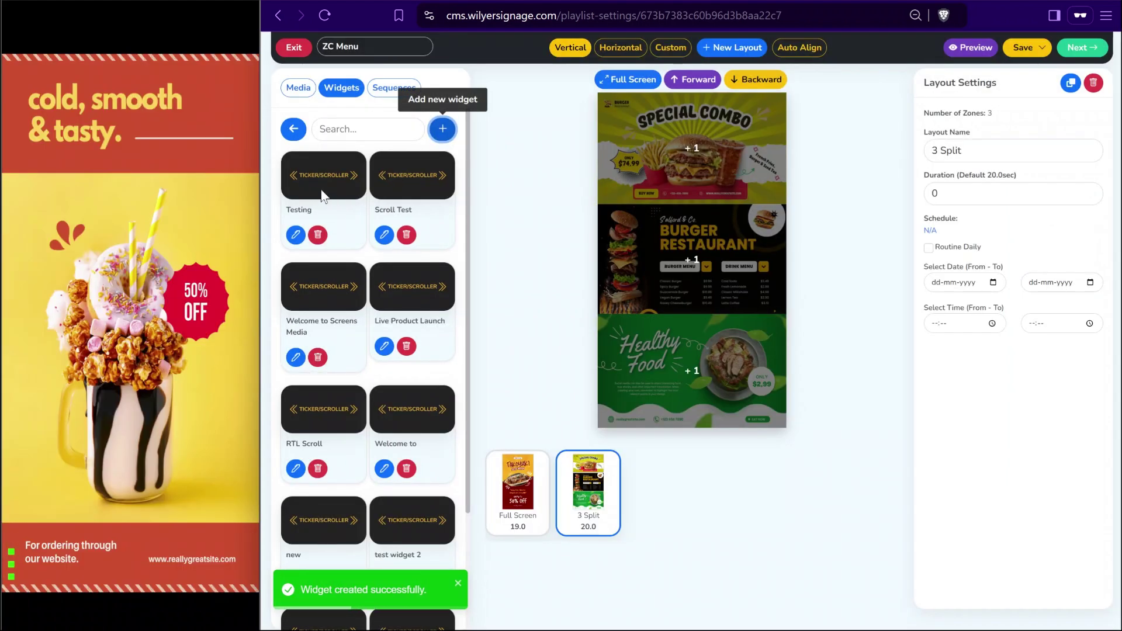
# Place the Testing ticker as a full-width bottom strip in 3 Split, and move 3 Split before Full Screen
pyautogui.moveTo(313, 198); pyautogui.dragTo(633, 145)
pyautogui.moveTo(657, 231); pyautogui.dragTo(599, 155)
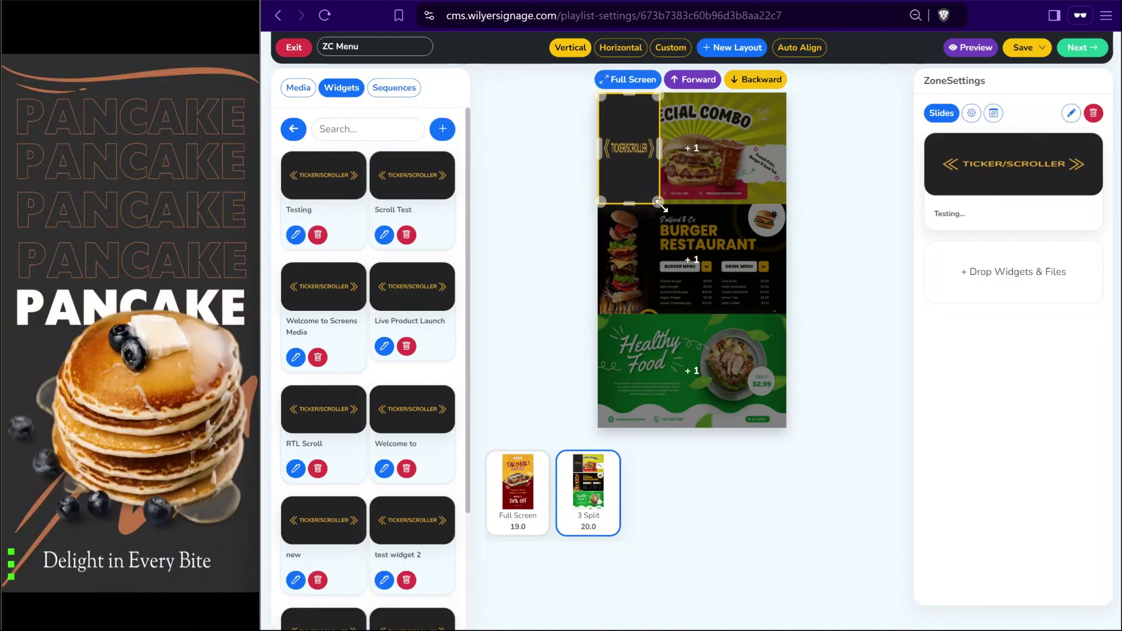
pyautogui.moveTo(659, 202); pyautogui.dragTo(802, 115)
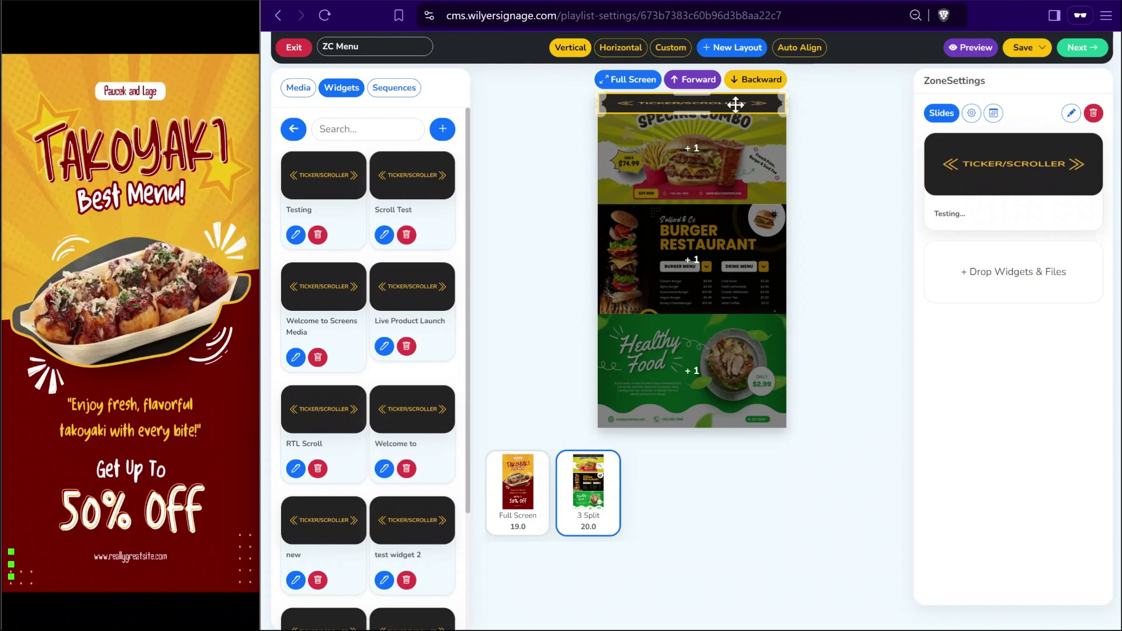
pyautogui.moveTo(735, 104); pyautogui.dragTo(697, 512)
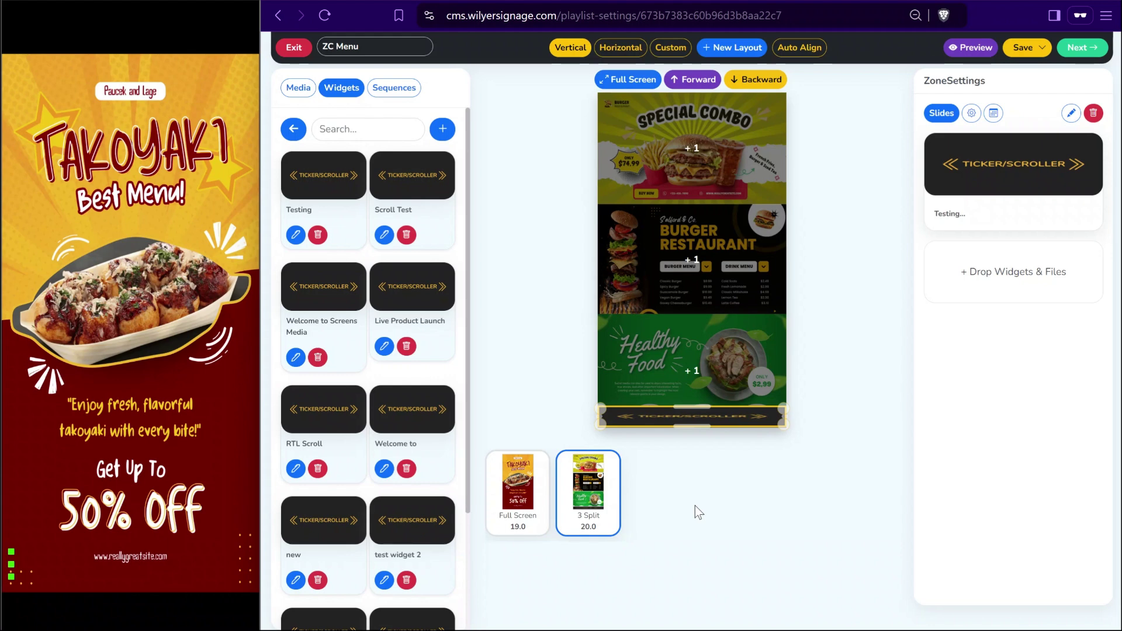
pyautogui.click(612, 513)
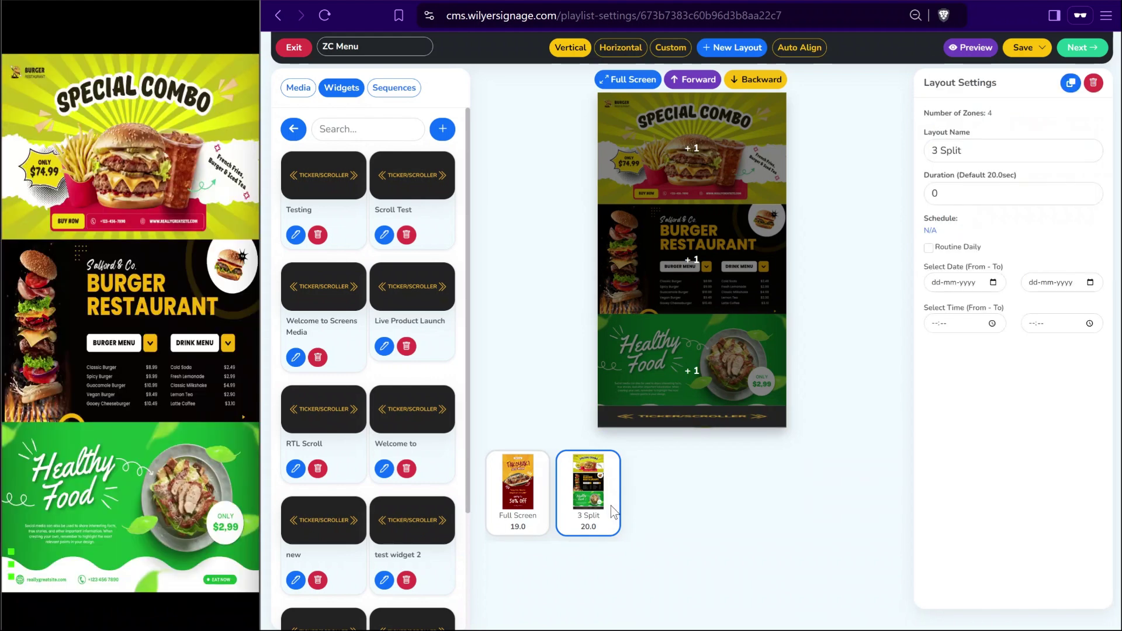
pyautogui.moveTo(611, 506); pyautogui.dragTo(590, 496)
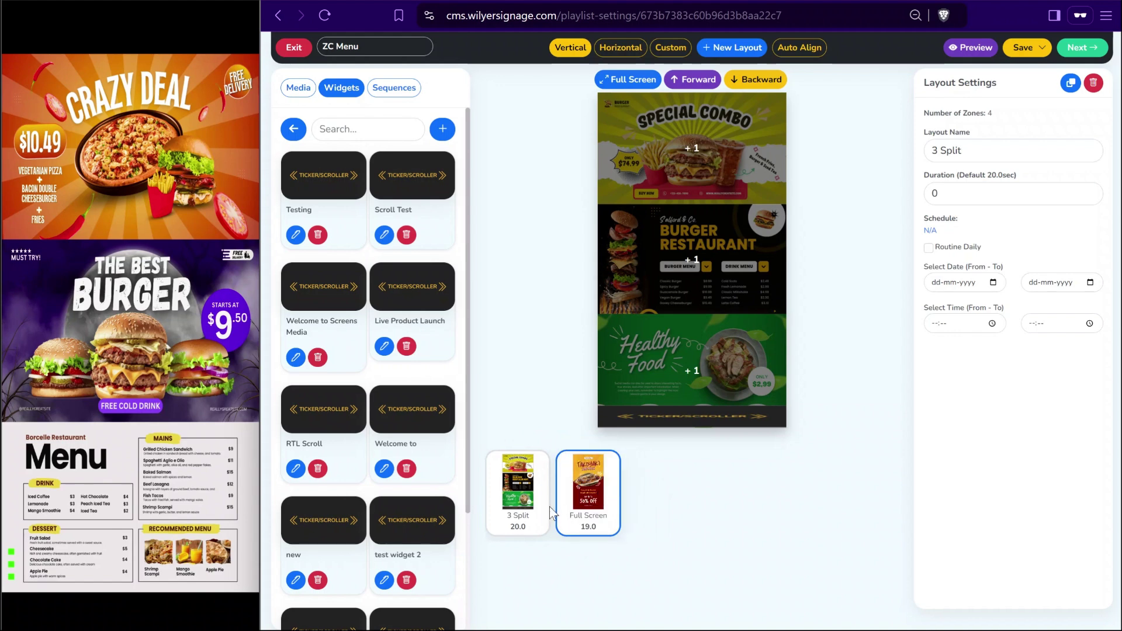
pyautogui.click(533, 513)
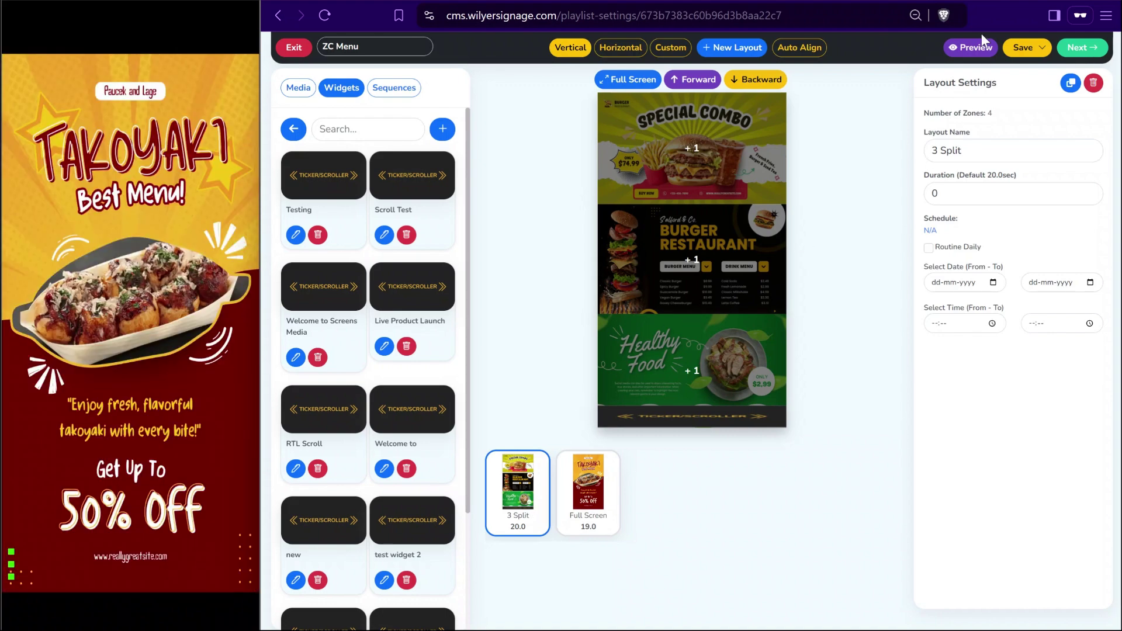
pyautogui.click(959, 49)
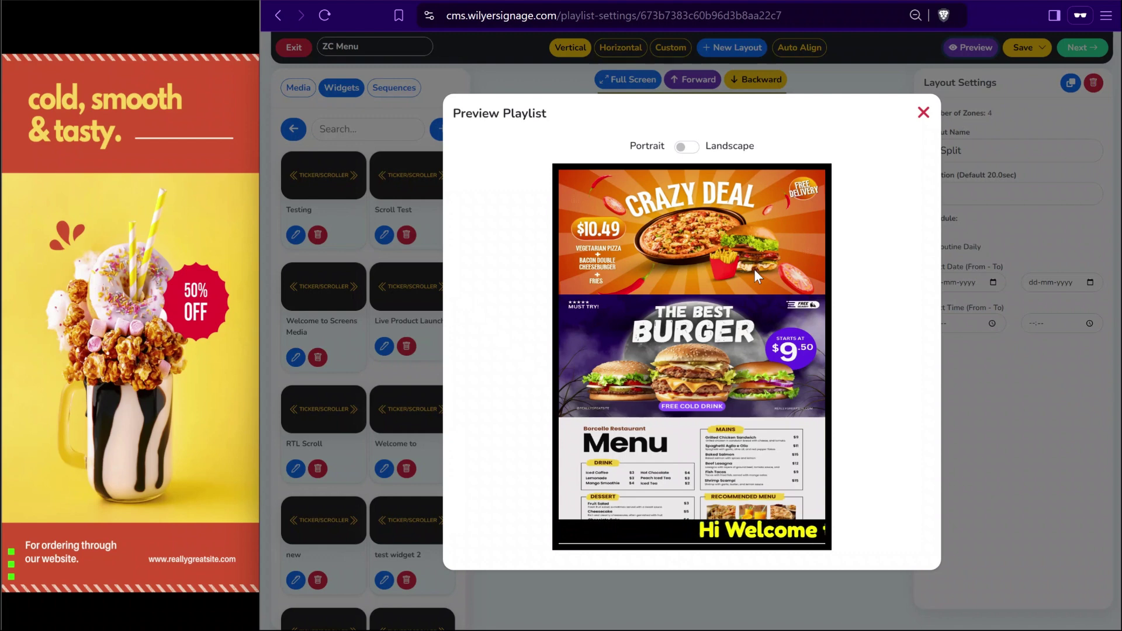
pyautogui.click(923, 112)
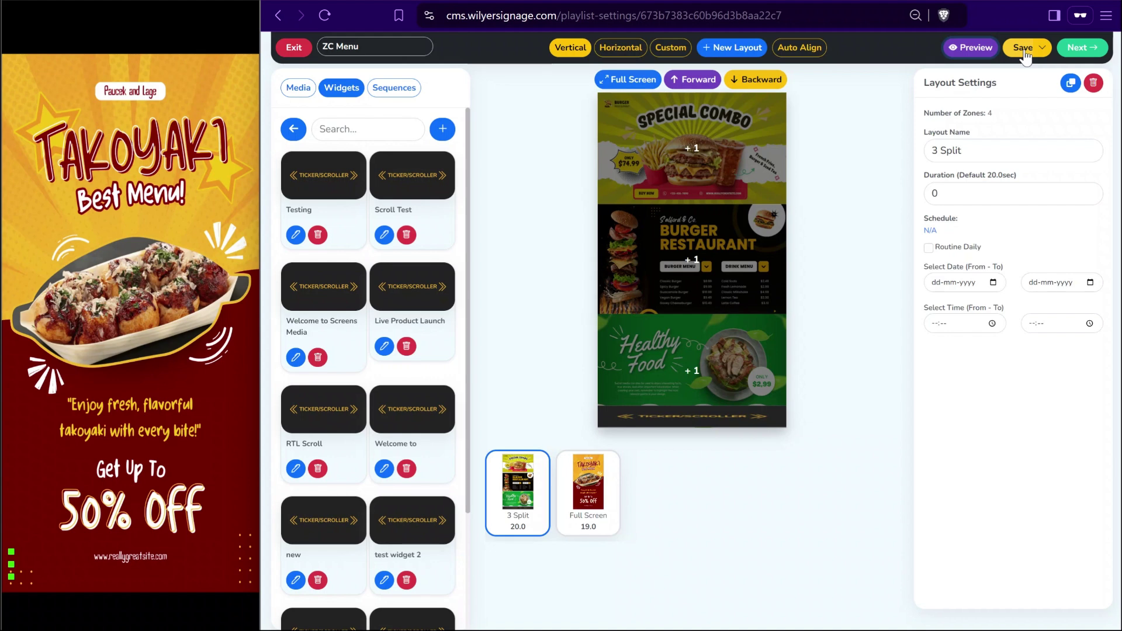
# Save the ZC Menu playlist and confirm the update
pyautogui.click(1023, 48)
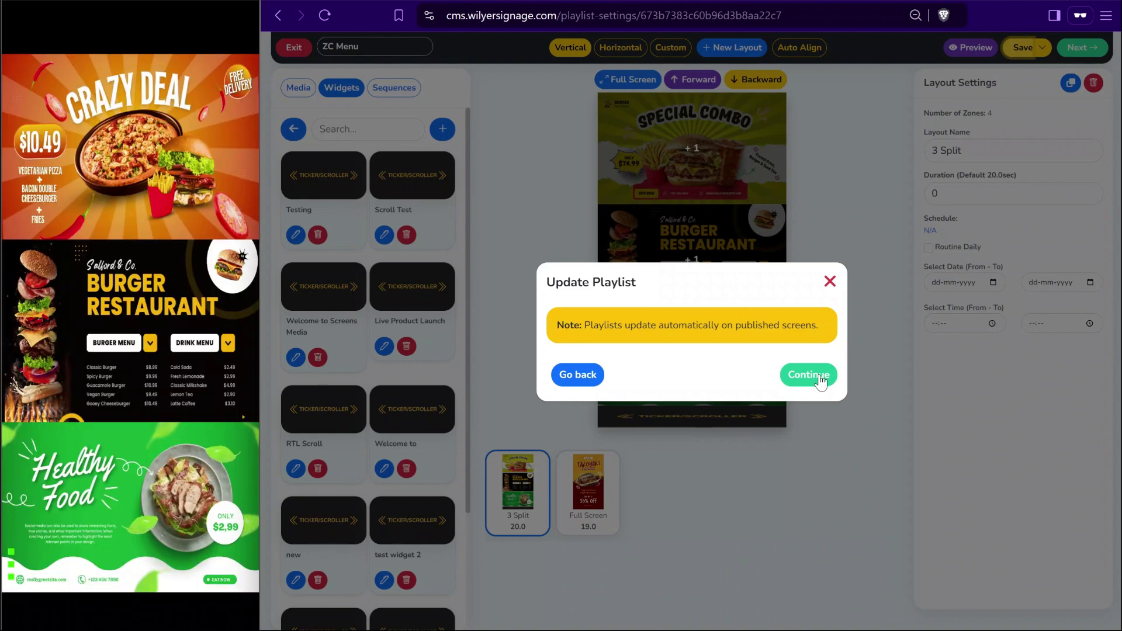
pyautogui.click(821, 380)
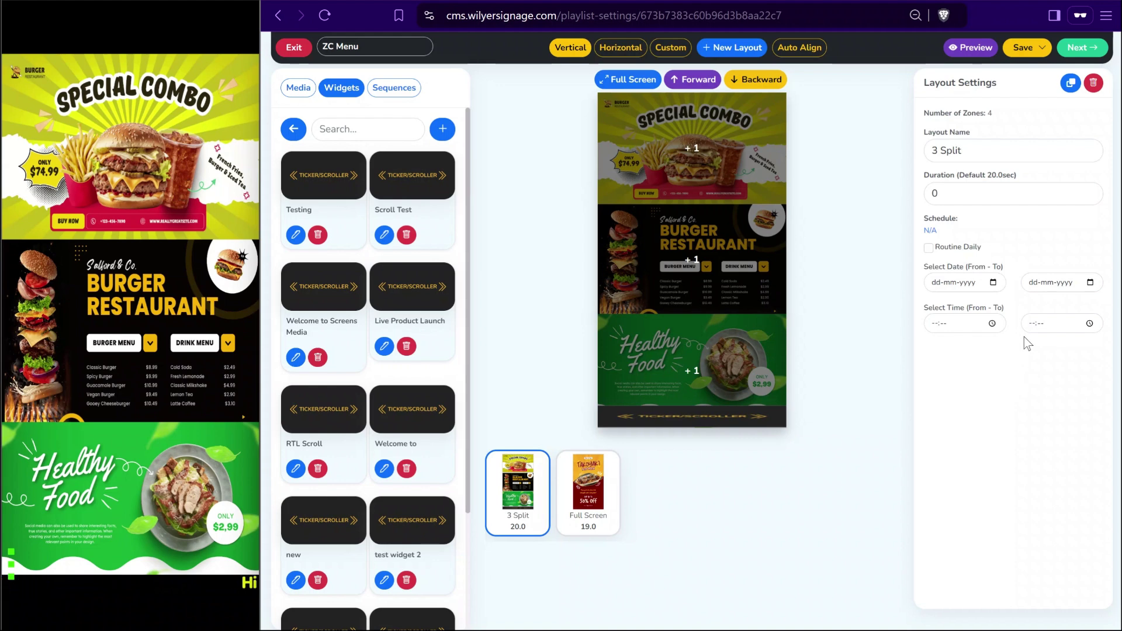
# Set the 3 Split schedule dates from 18-11-2024 to 30-11-2024
pyautogui.scroll(5, 1025, 331)
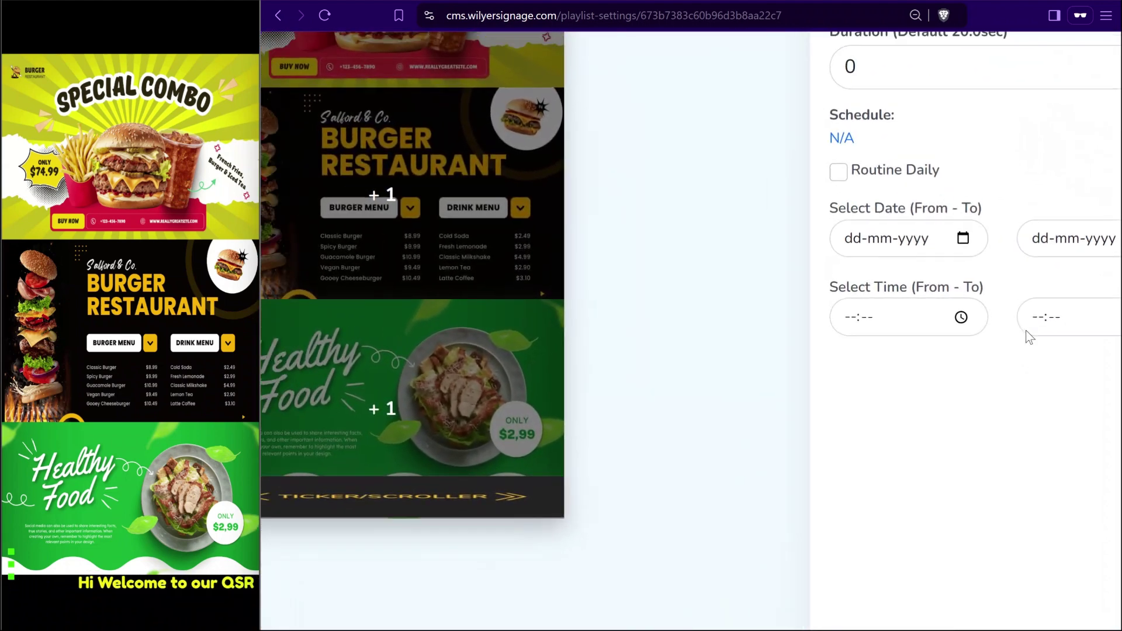
pyautogui.click(875, 238)
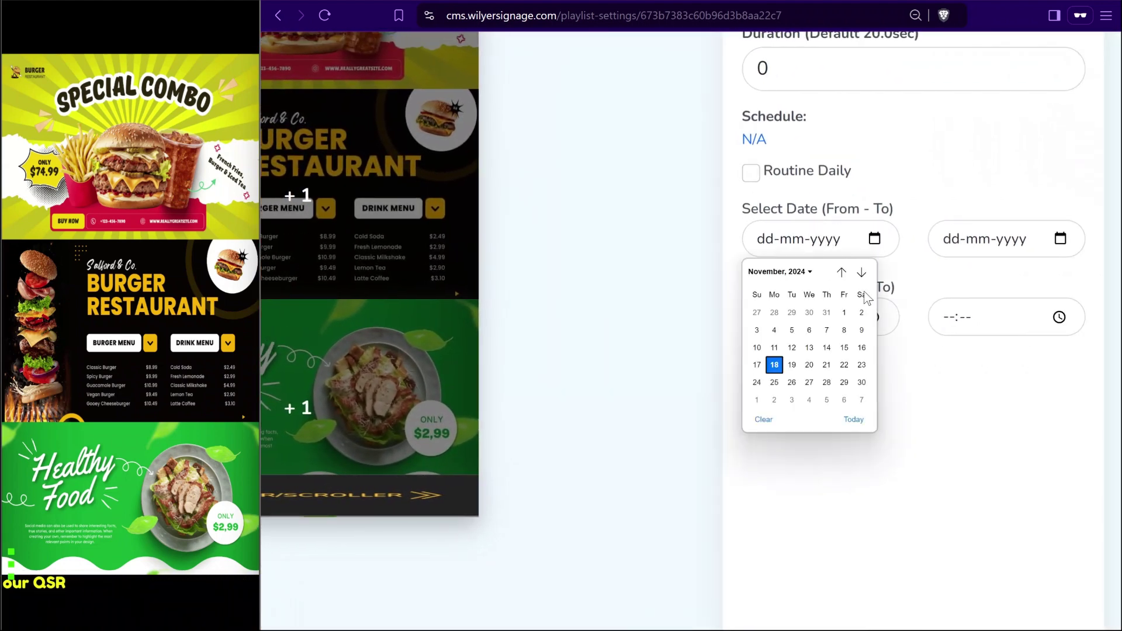
pyautogui.click(774, 365)
pyautogui.click(1061, 449)
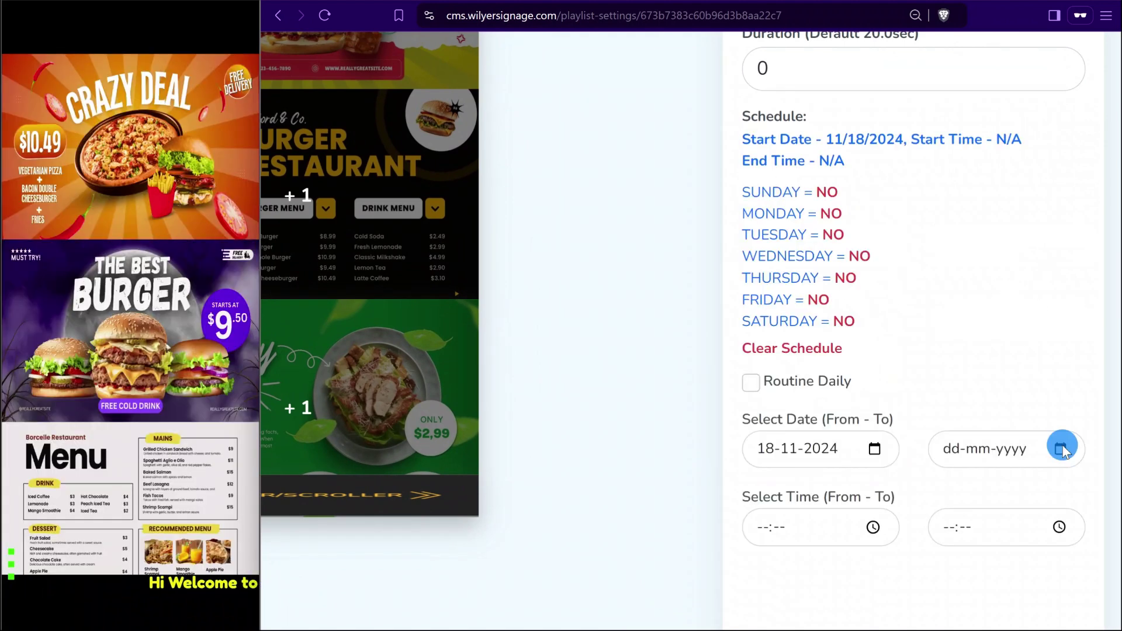
pyautogui.click(1051, 383)
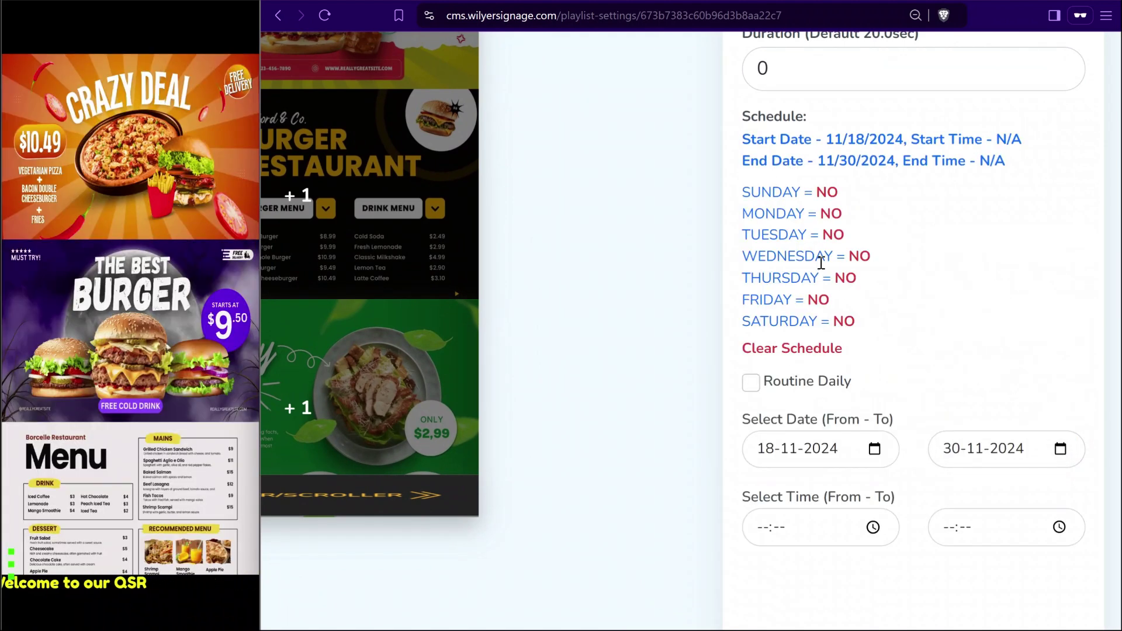
# Make the schedule repeat Monday through Friday
pyautogui.click(751, 383)
pyautogui.scroll(-5, 752, 382)
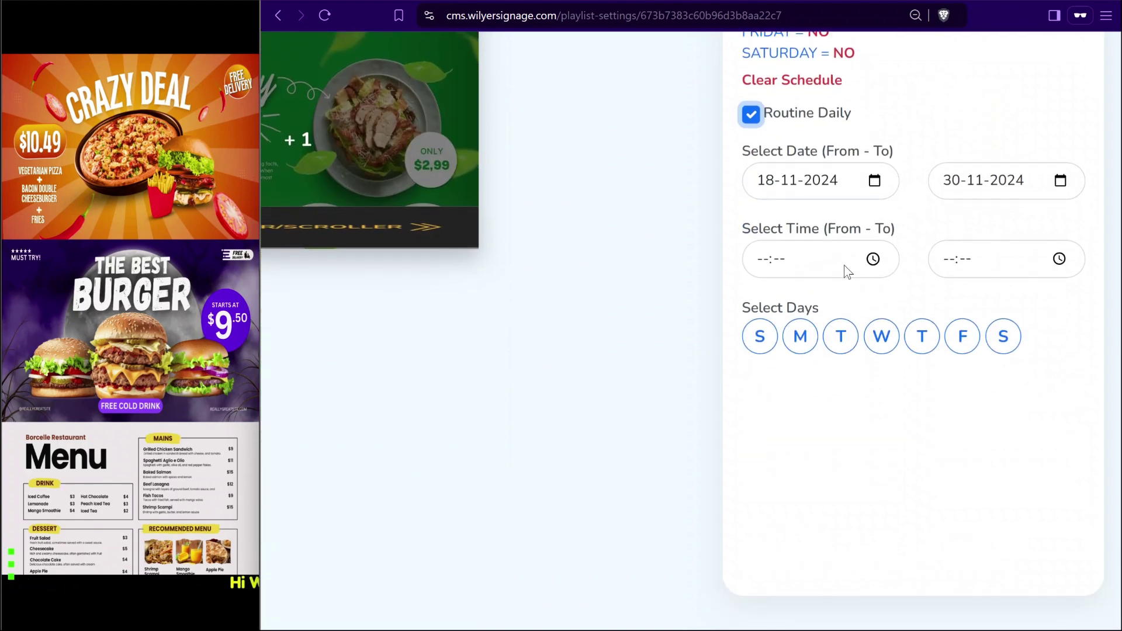
pyautogui.click(797, 339)
pyautogui.click(842, 339)
pyautogui.click(881, 339)
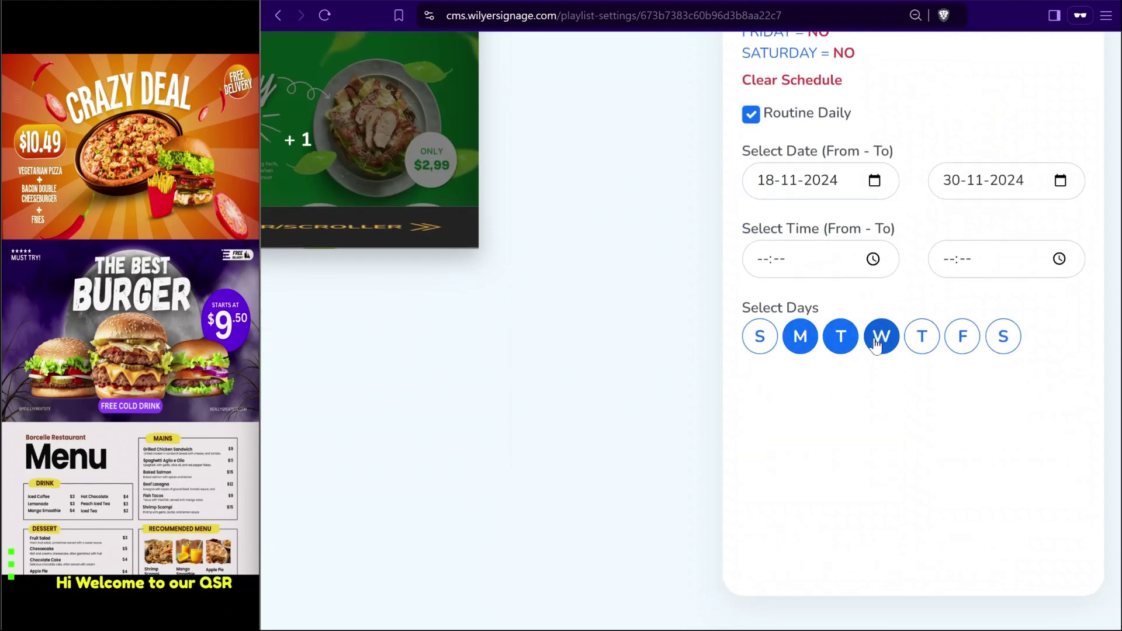
pyautogui.click(920, 344)
pyautogui.click(963, 343)
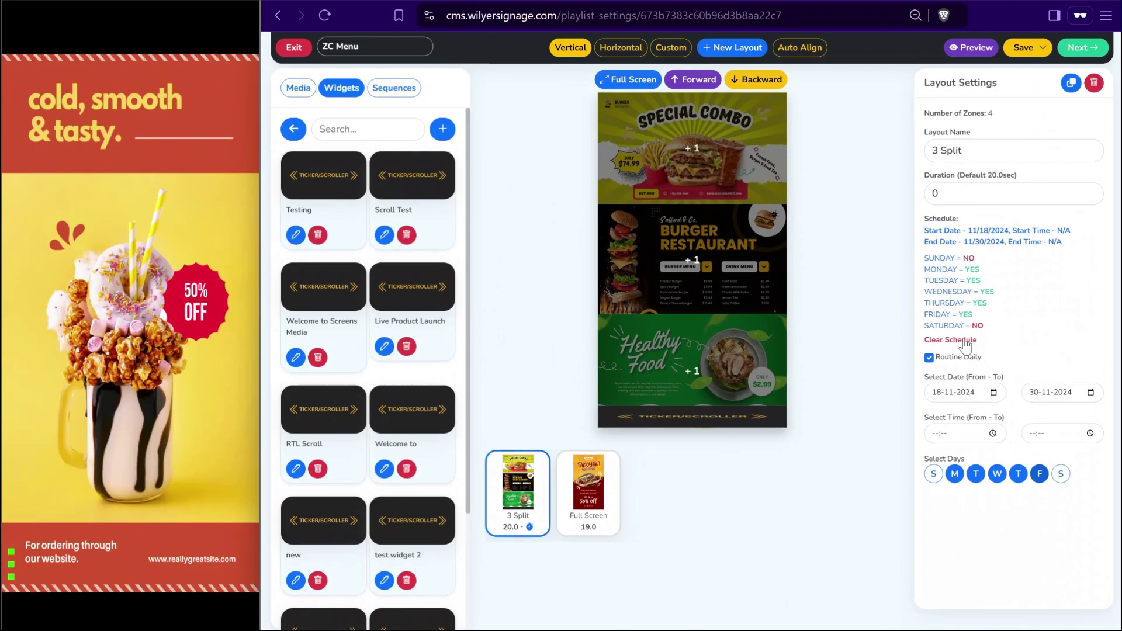
# Set the schedule's daily time window from 08:13 to 23:30
pyautogui.click(763, 259)
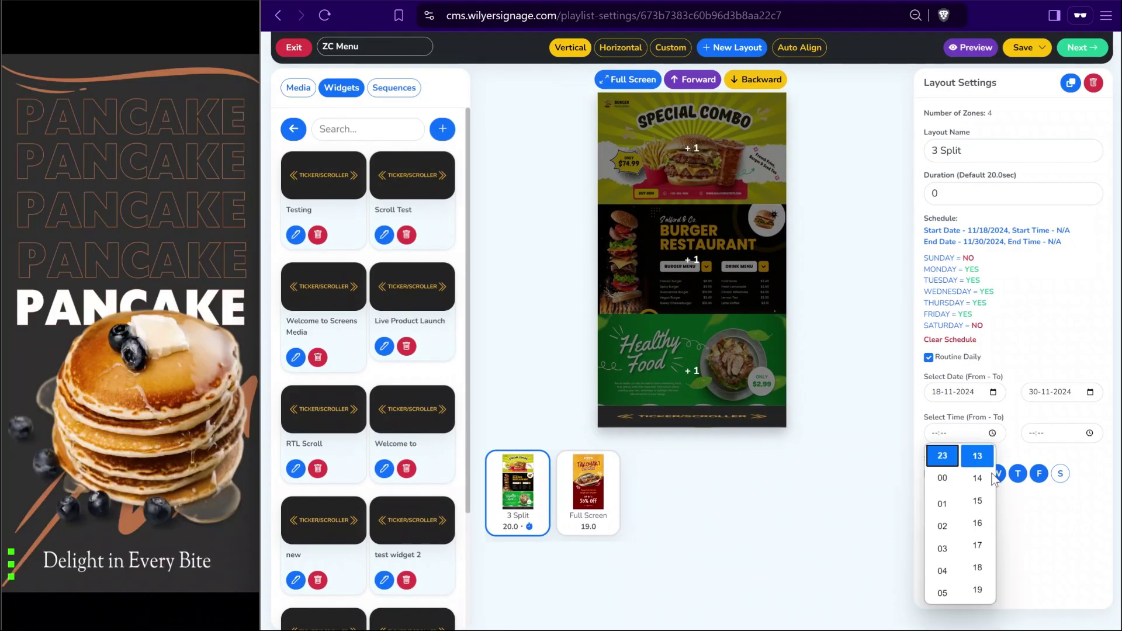
pyautogui.scroll(-5, 938, 456)
pyautogui.click(942, 491)
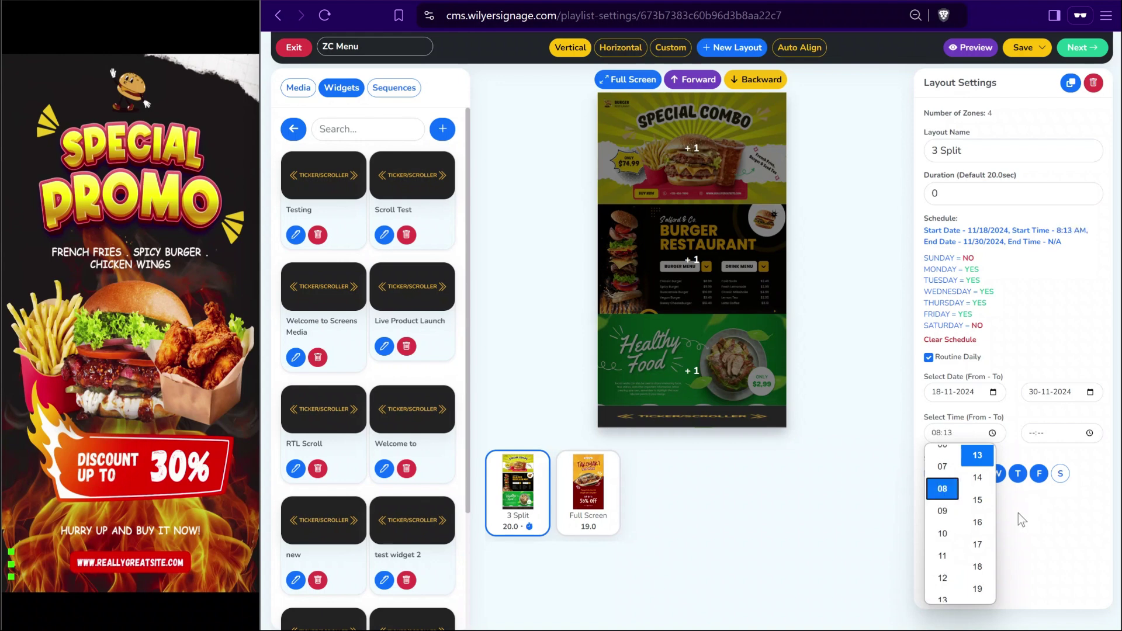
pyautogui.click(1089, 434)
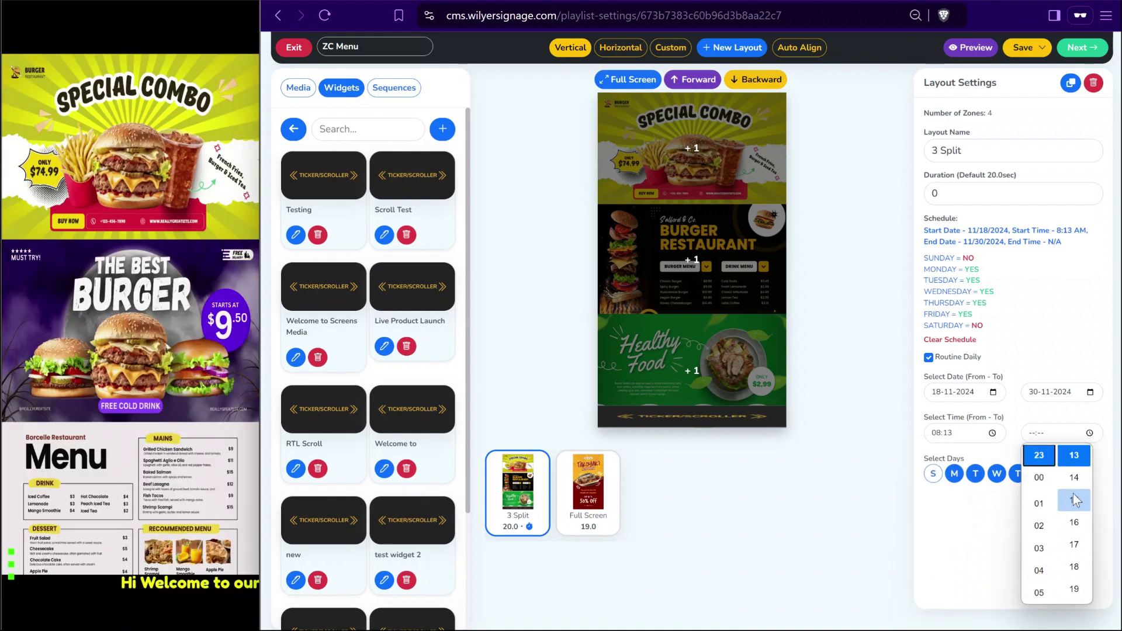
pyautogui.scroll(-2, 1074, 543)
pyautogui.click(1072, 573)
pyautogui.click(930, 549)
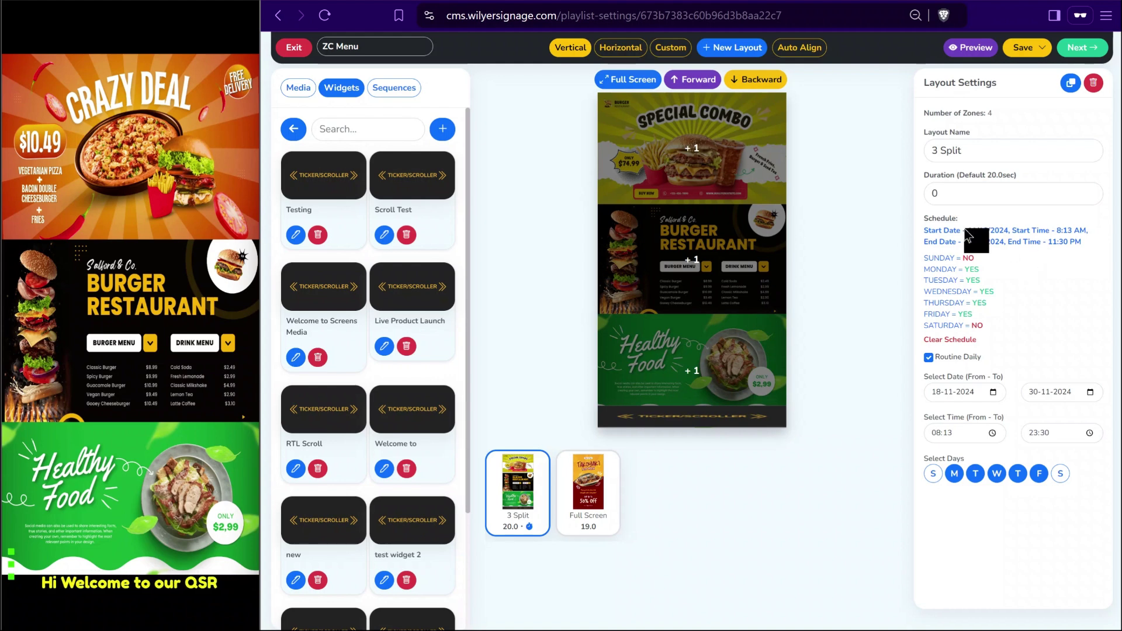
pyautogui.moveTo(969, 232); pyautogui.dragTo(926, 242)
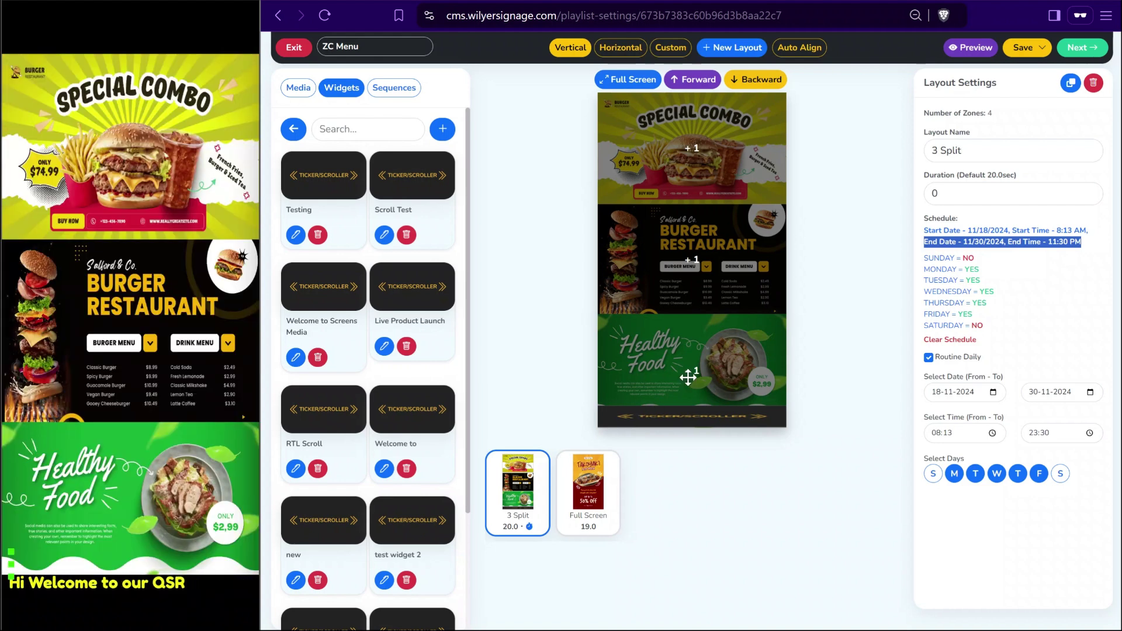
# Save the playlist update and revisit the Full Screen and 3 Split layouts
pyautogui.click(1022, 57)
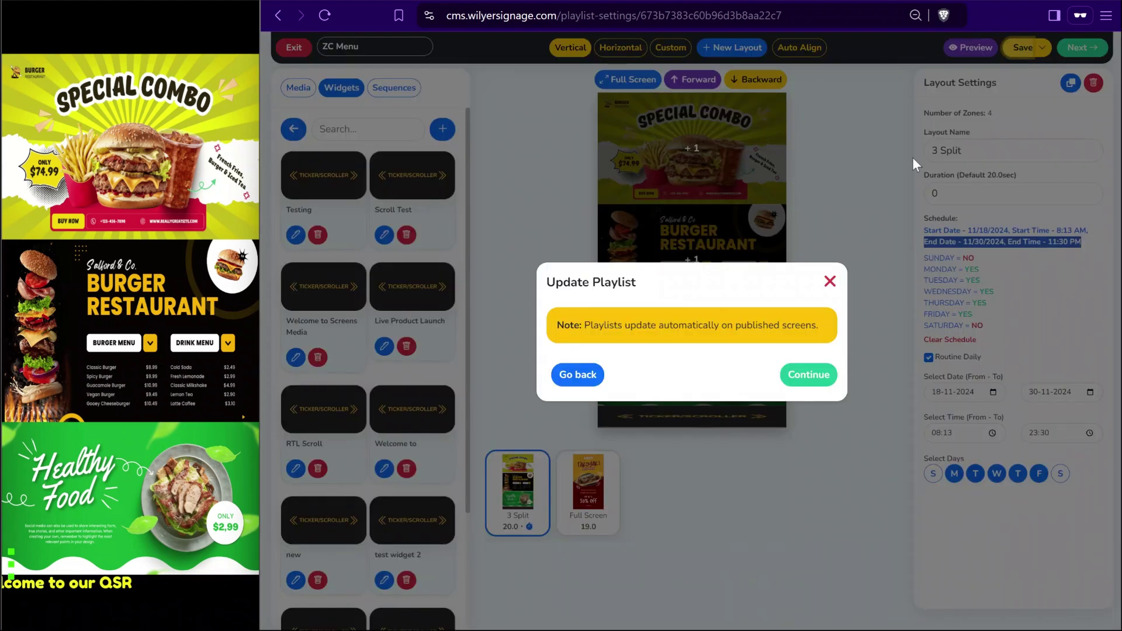
pyautogui.click(796, 376)
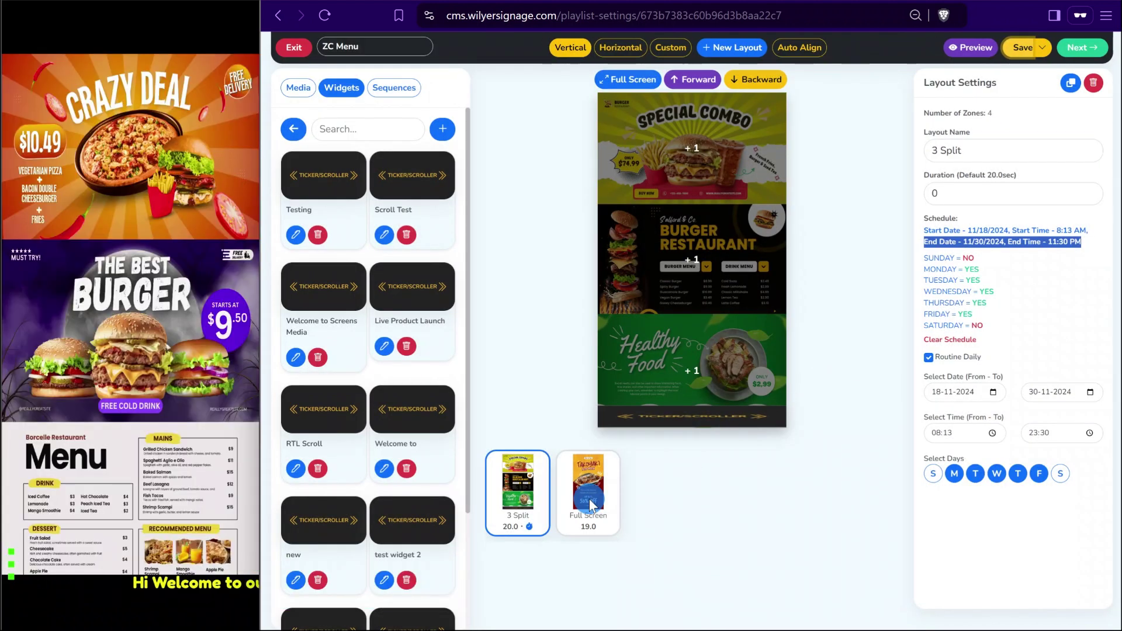
pyautogui.click(589, 499)
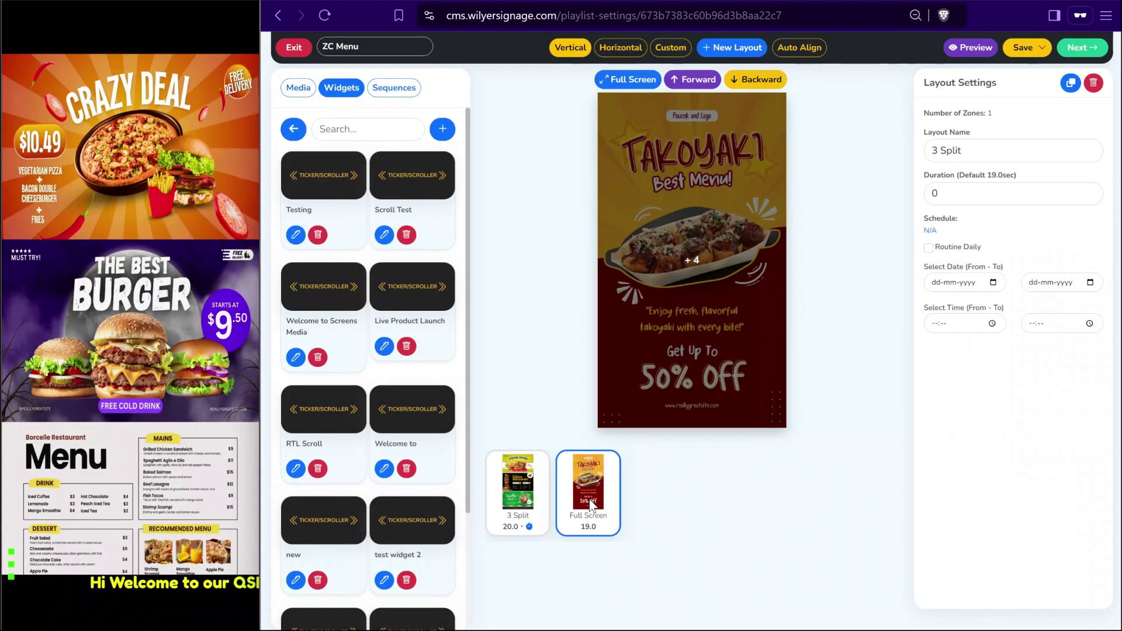
pyautogui.click(534, 490)
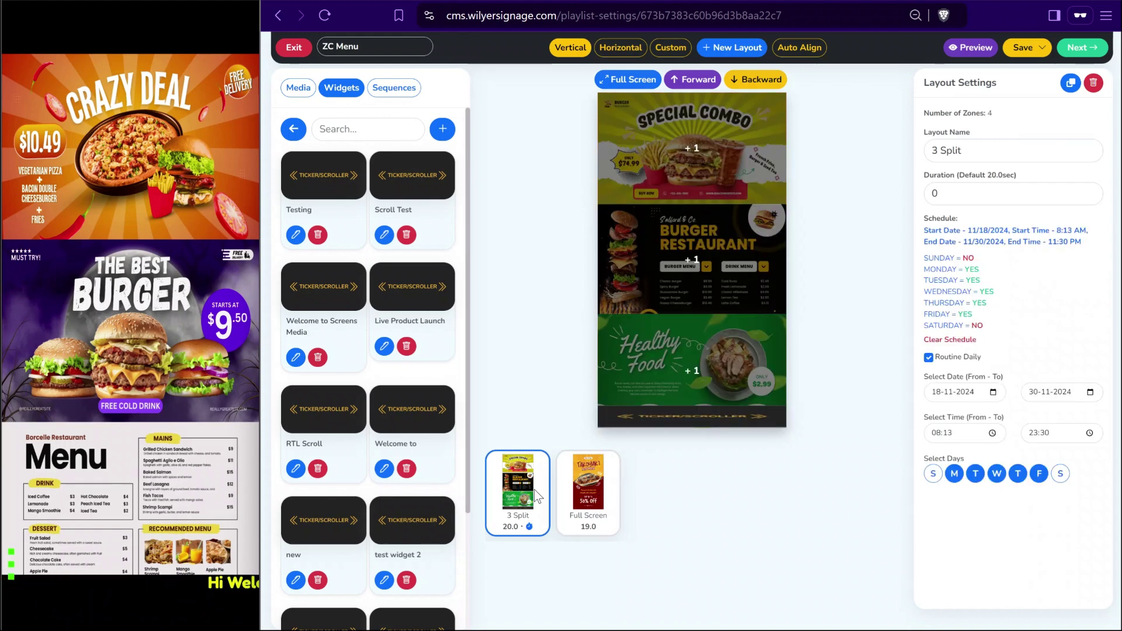
# Review the 3 Split schedule summary and leave the playlist editor
pyautogui.scroll(5, 534, 489)
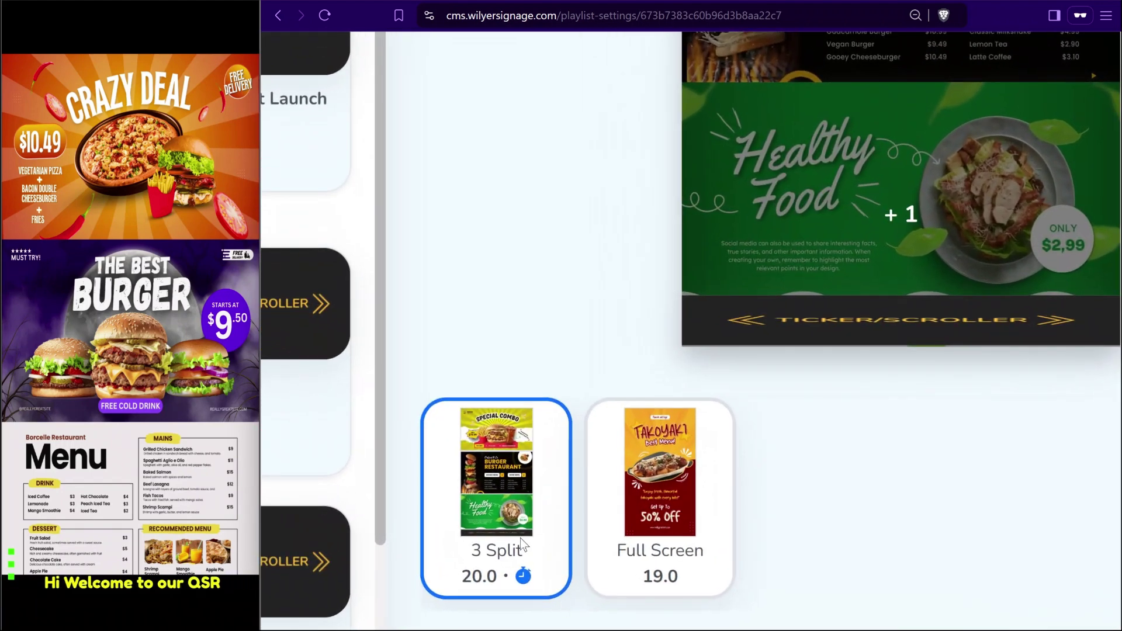
pyautogui.scroll(-5, 520, 538)
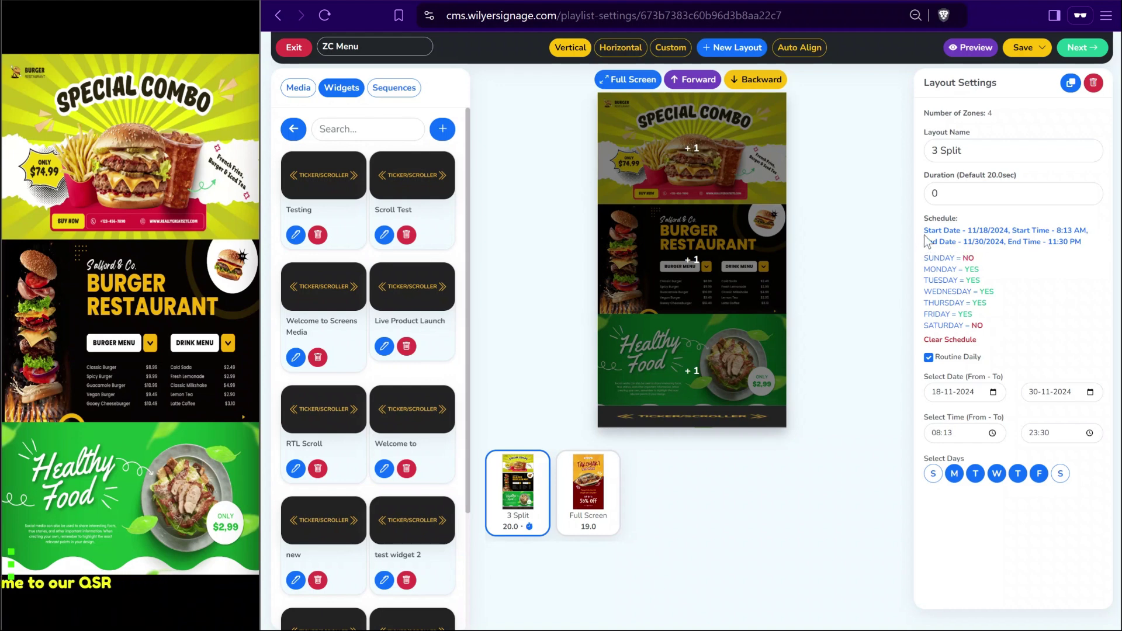
pyautogui.moveTo(923, 229); pyautogui.dragTo(1022, 386)
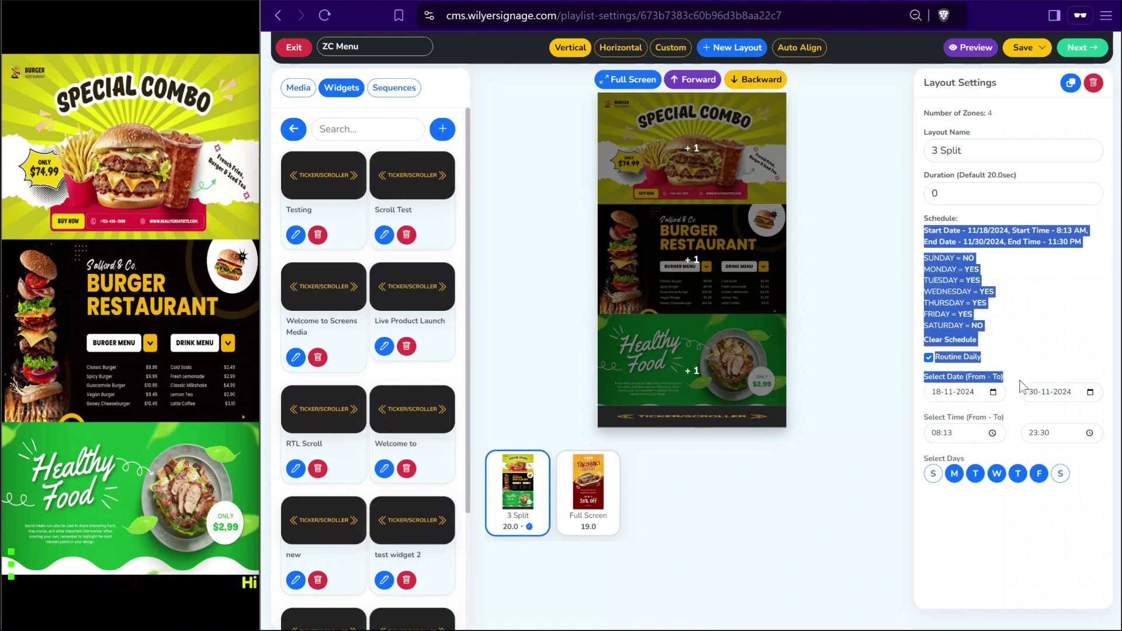
pyautogui.click(1002, 339)
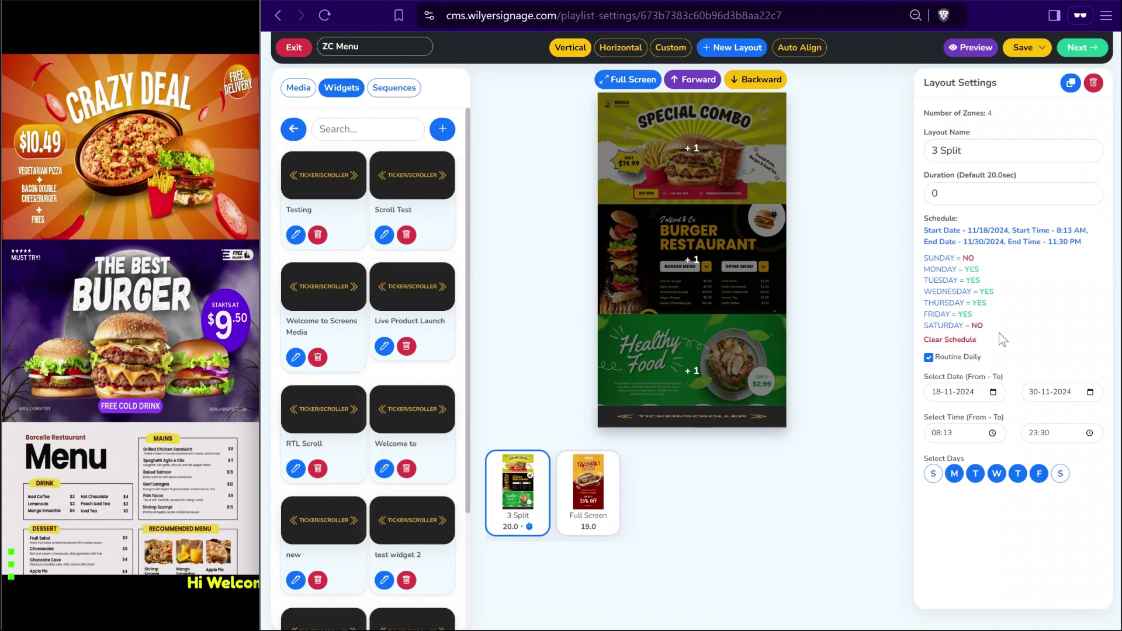
pyautogui.click(293, 47)
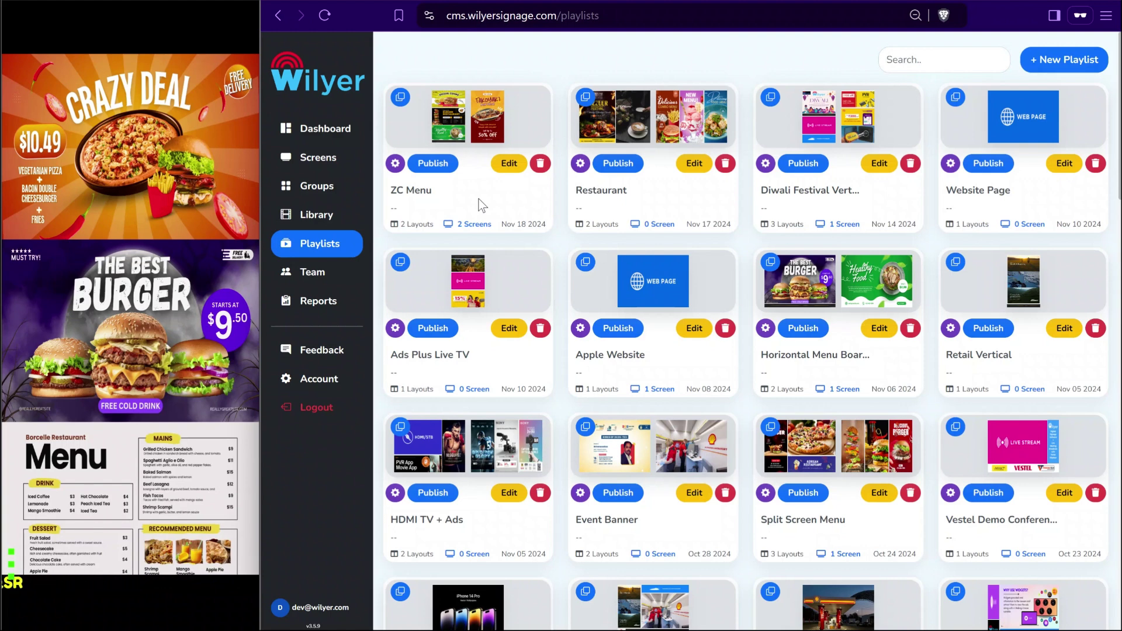
# Go to Screens and open the BK Demo Menu screen's settings
pyautogui.click(349, 172)
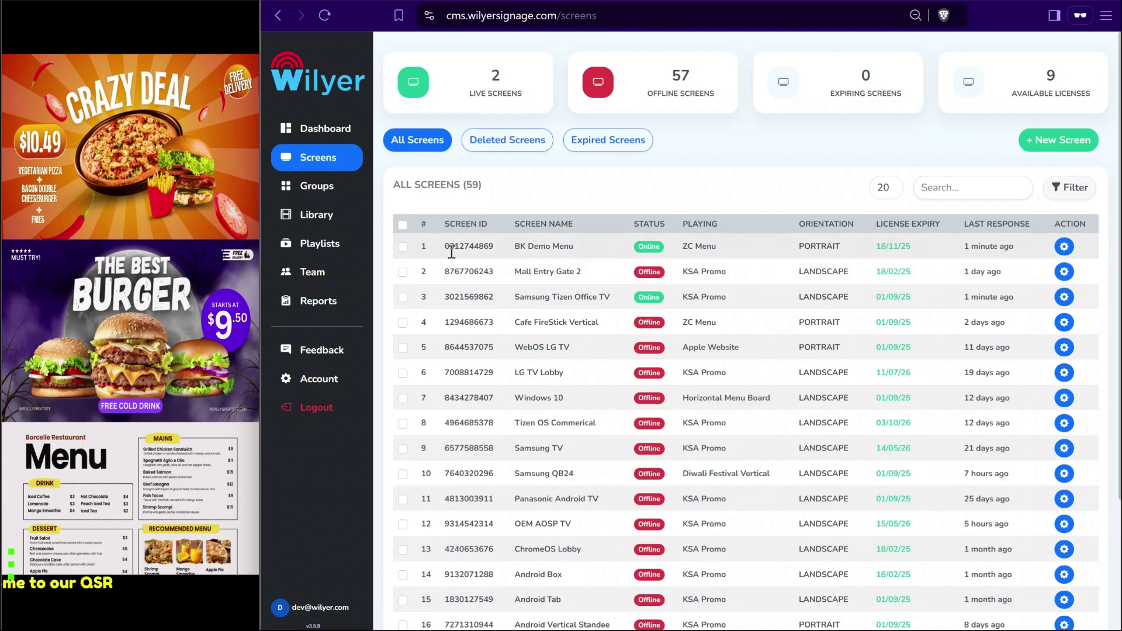
pyautogui.moveTo(446, 248)
pyautogui.mouseDown()
pyautogui.moveTo(743, 250)
pyautogui.moveTo(446, 248)
pyautogui.mouseUp()
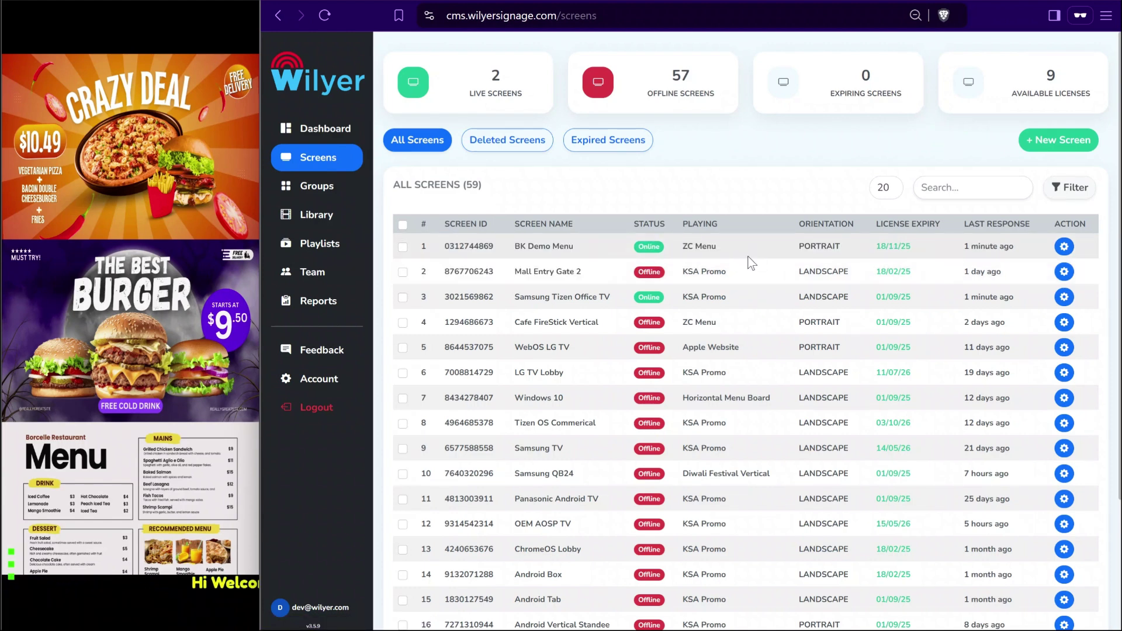
pyautogui.click(1065, 248)
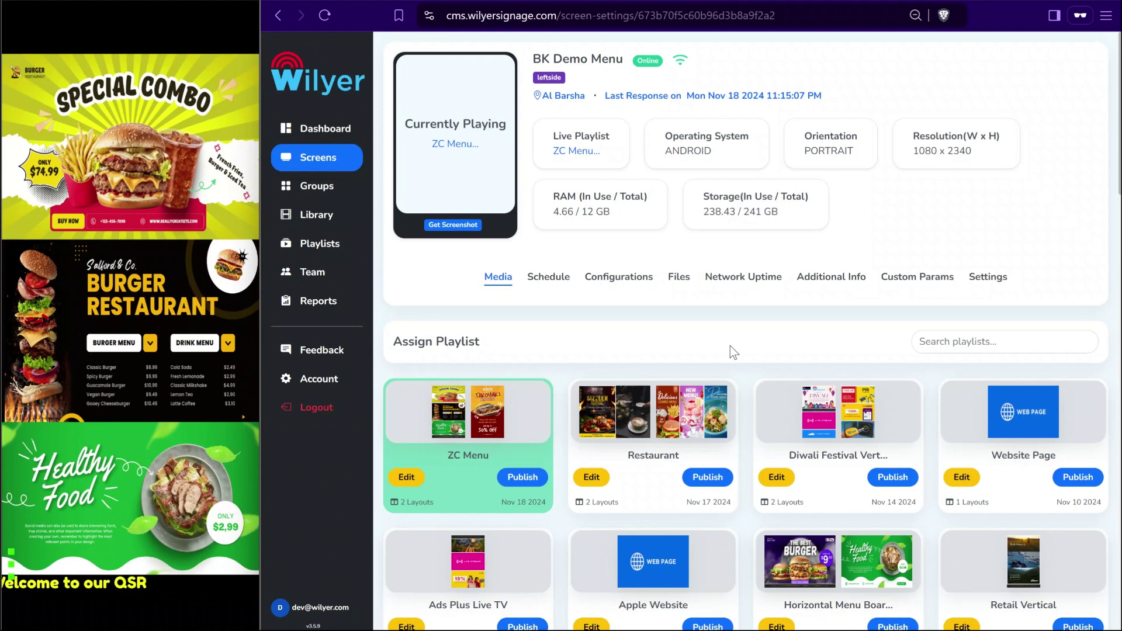
# Rename the screen to BK Demo Menu 2 and enable Analytics in its configuration
pyautogui.click(611, 277)
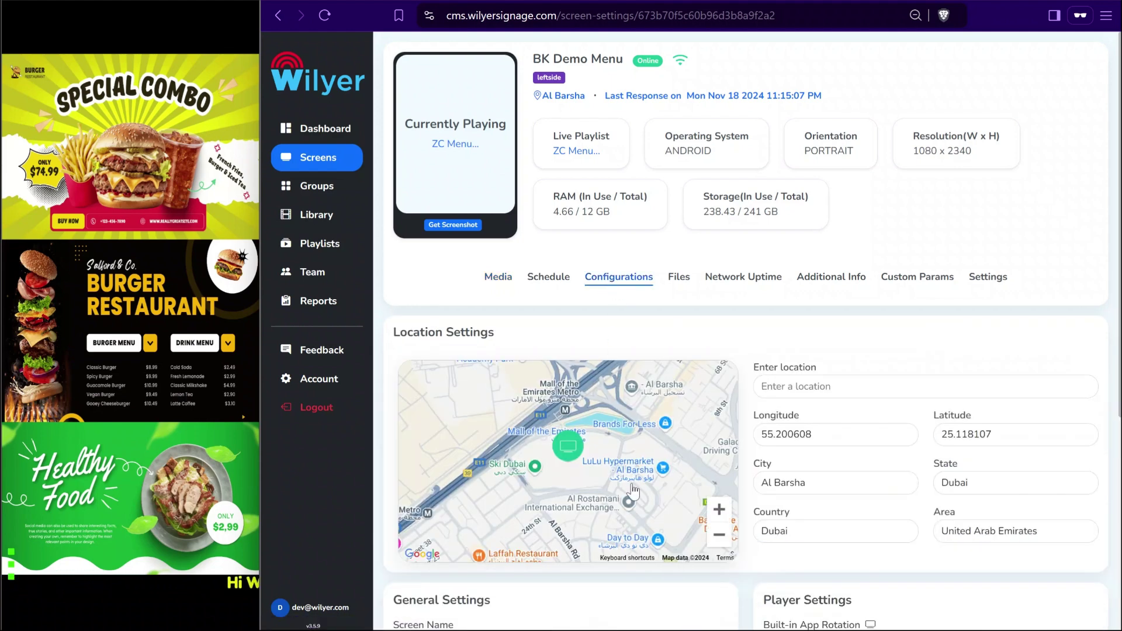
pyautogui.scroll(-1, 689, 374)
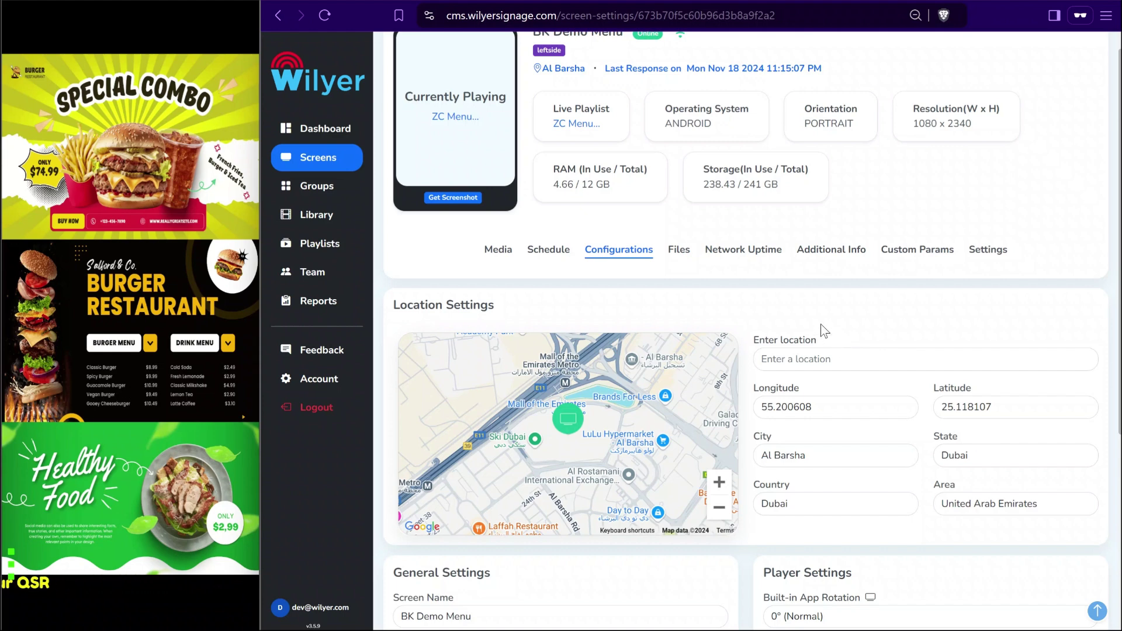
pyautogui.scroll(-4, 820, 324)
pyautogui.scroll(1, 584, 467)
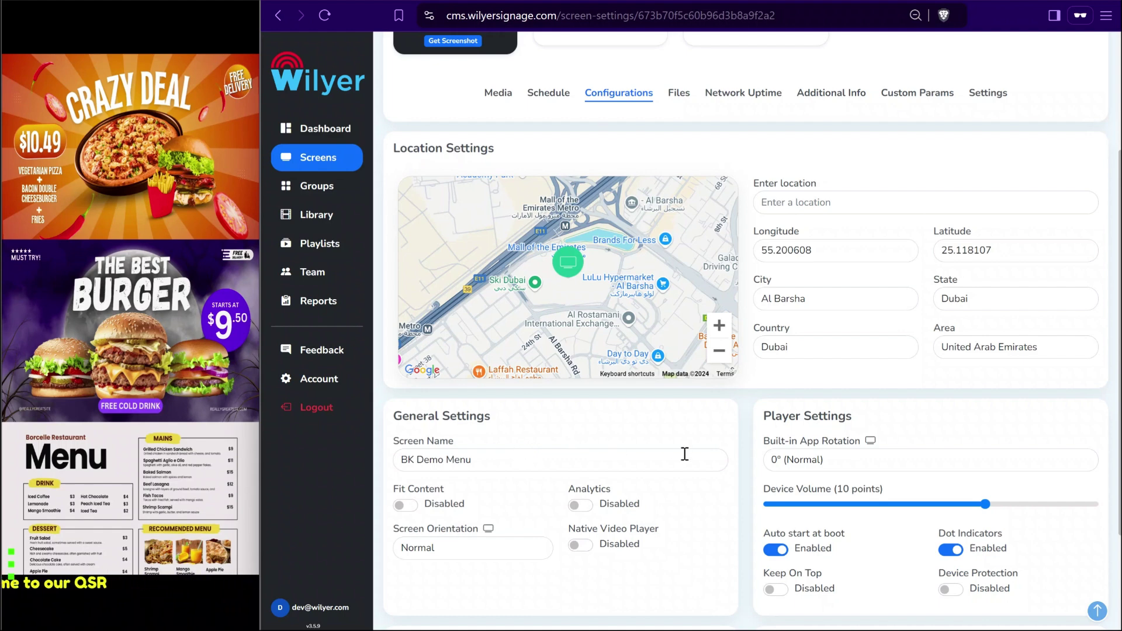
pyautogui.click(584, 457)
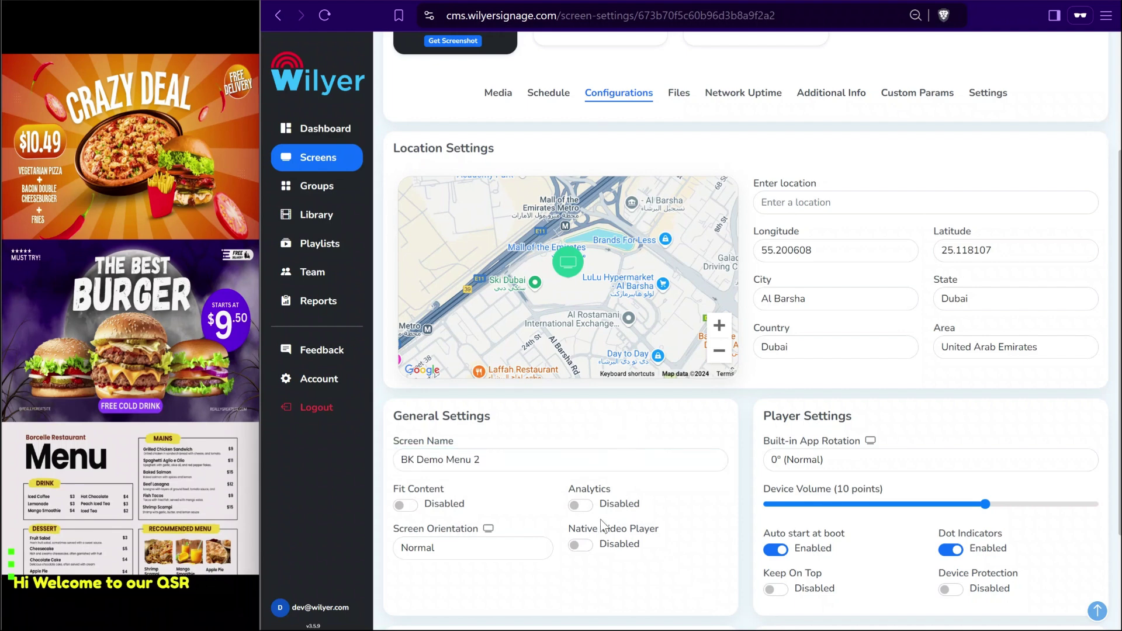
pyautogui.click(581, 505)
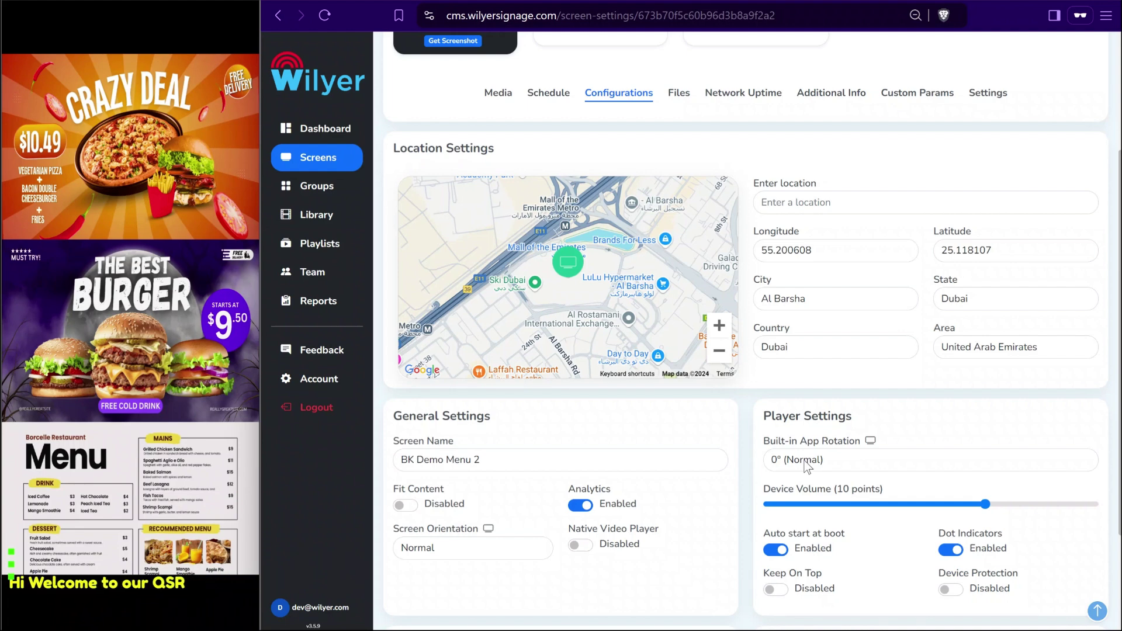
pyautogui.click(807, 462)
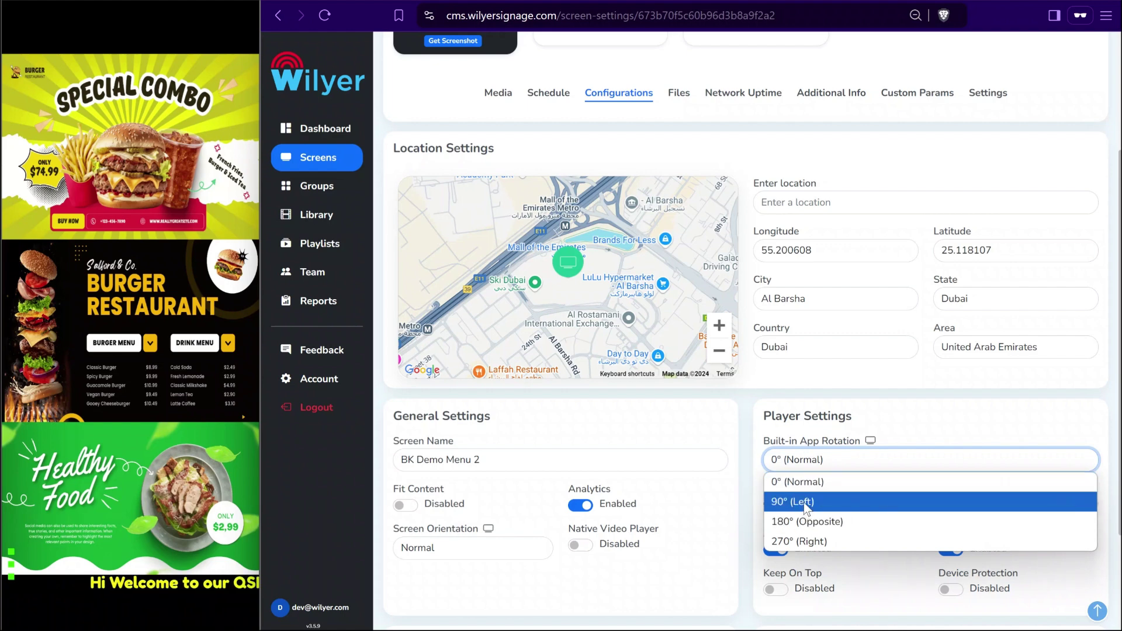
# Try built-in app rotation at 90° and then 180°, saving each
pyautogui.click(804, 502)
pyautogui.scroll(-1, 807, 508)
pyautogui.scroll(-3, 806, 508)
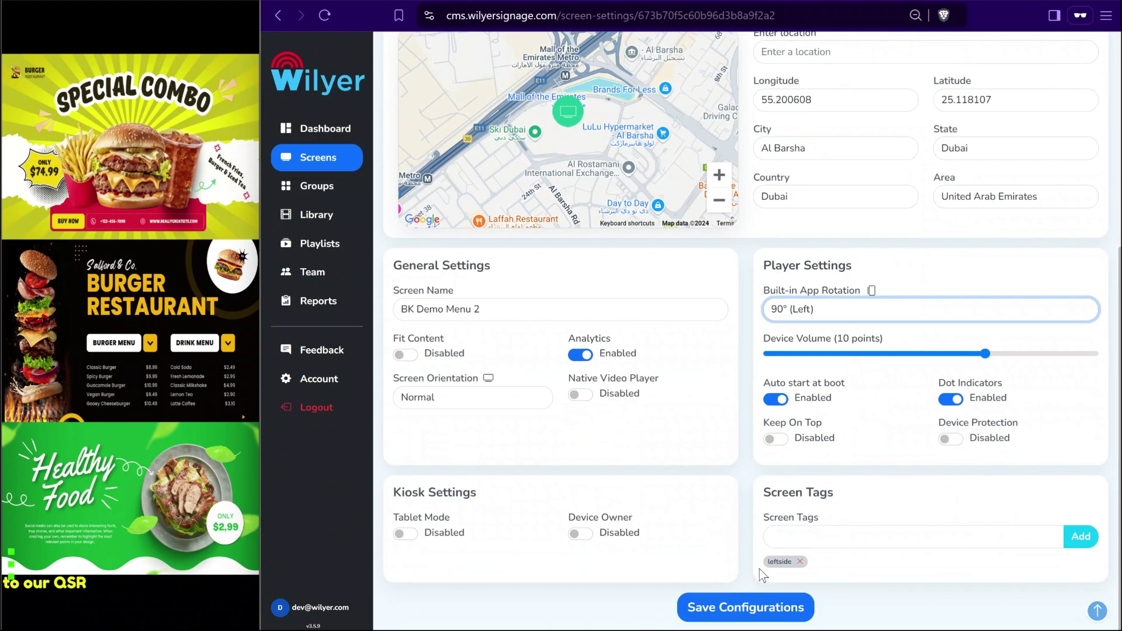
pyautogui.click(726, 608)
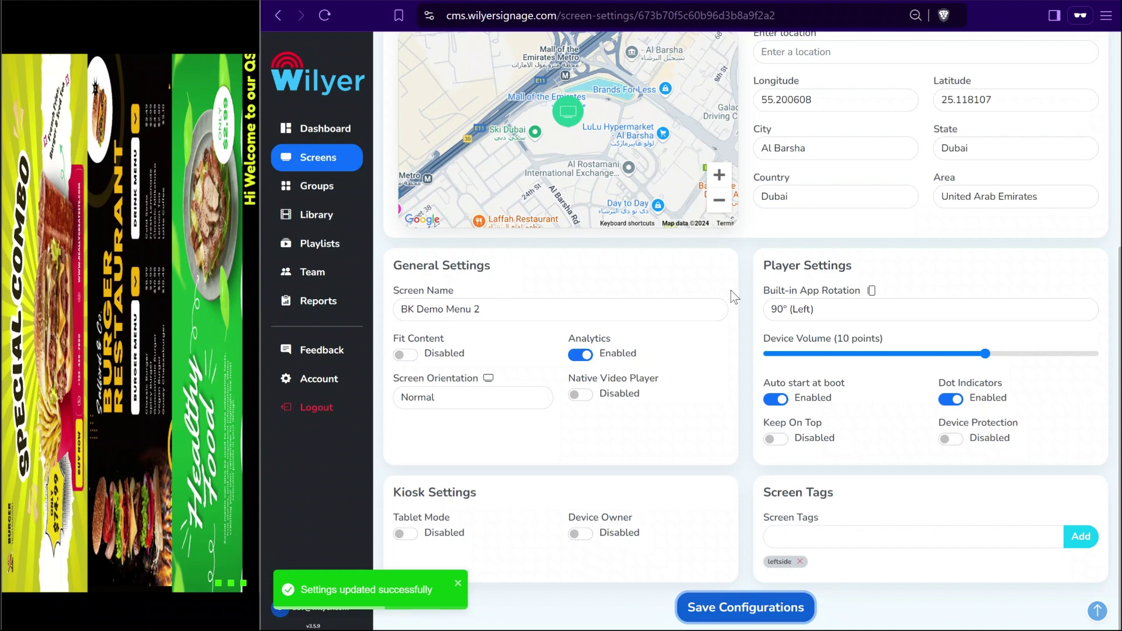
pyautogui.click(805, 309)
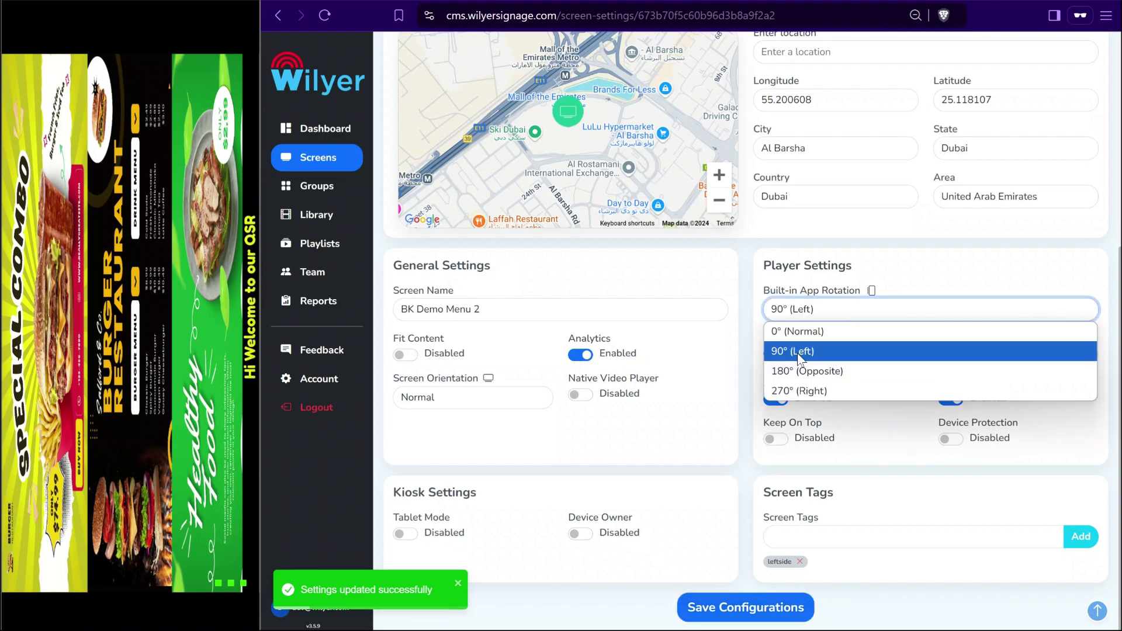
pyautogui.click(806, 372)
pyautogui.click(728, 608)
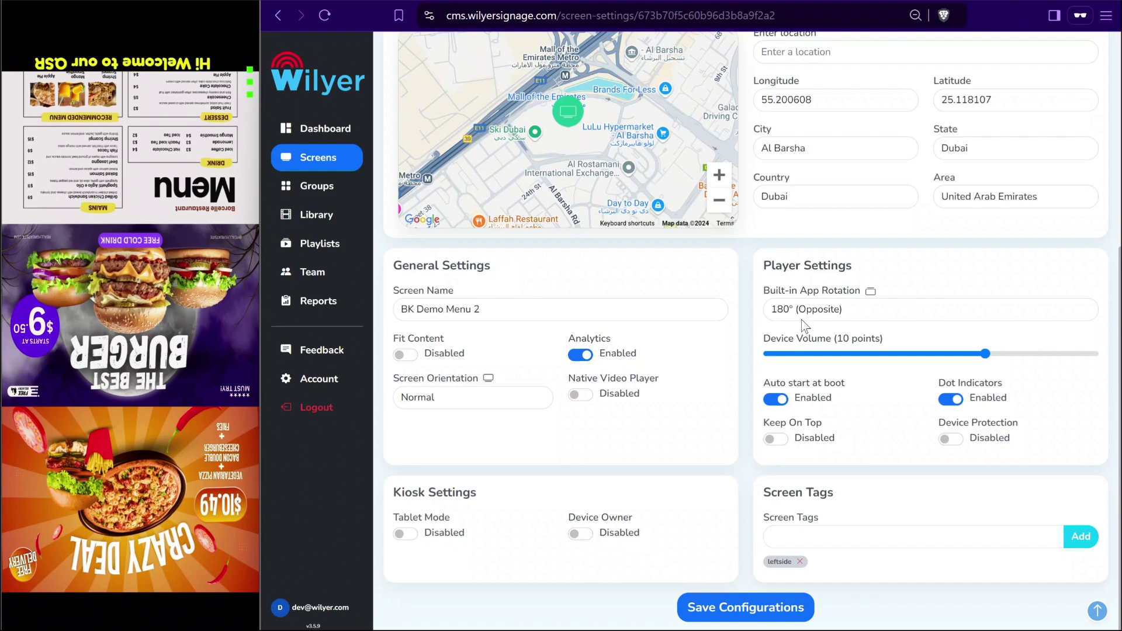
# Set the app rotation back to 0° (Normal) and save the configuration
pyautogui.click(784, 309)
pyautogui.click(784, 328)
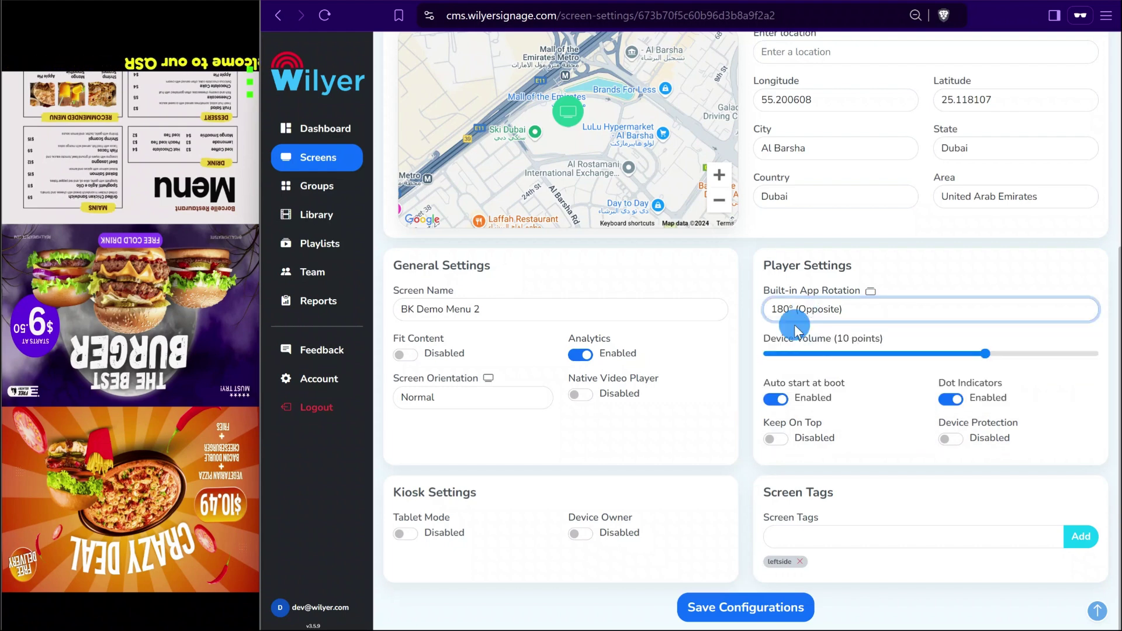
pyautogui.click(743, 619)
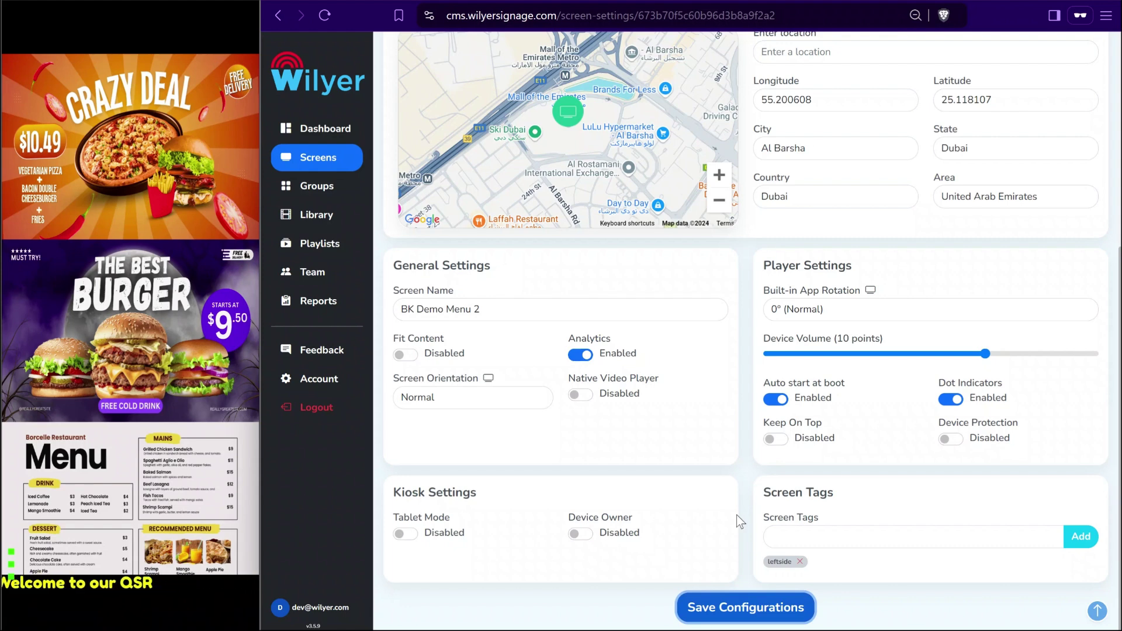
# Review BK Demo Menu 2's downloaded files, then show its player and device actions
pyautogui.scroll(5, 738, 520)
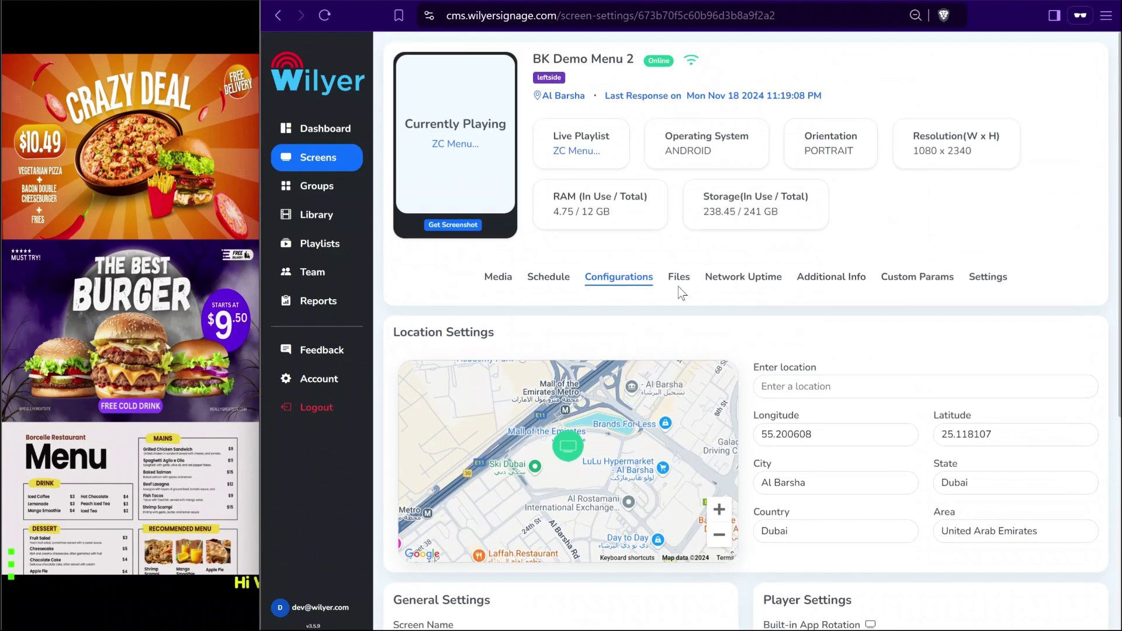
pyautogui.click(679, 282)
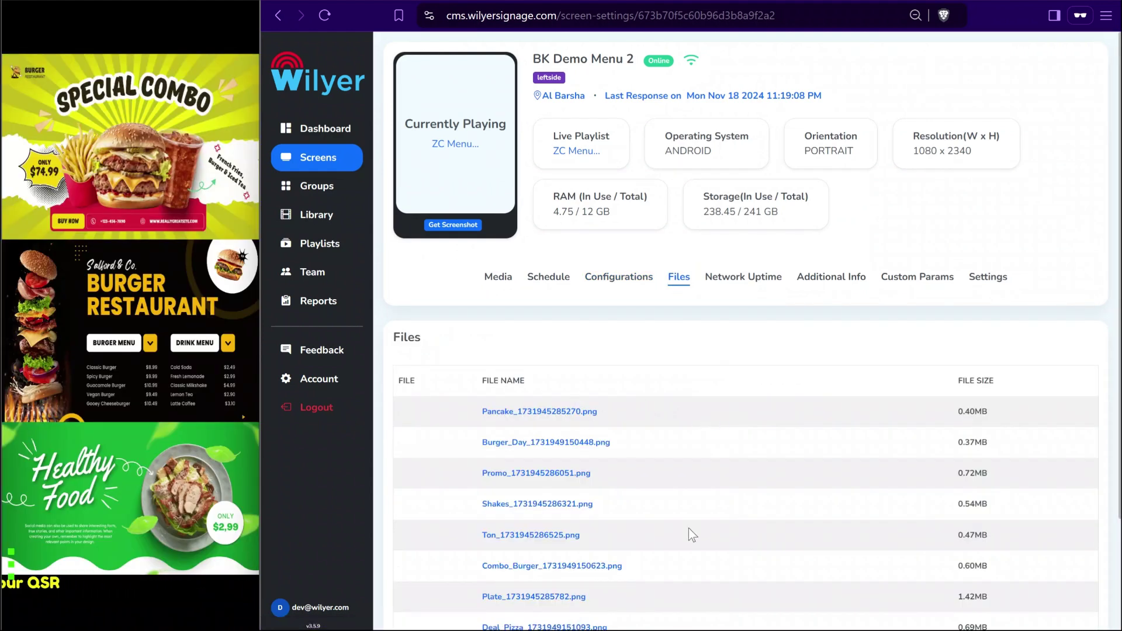
pyautogui.scroll(-3, 690, 529)
pyautogui.scroll(3, 693, 535)
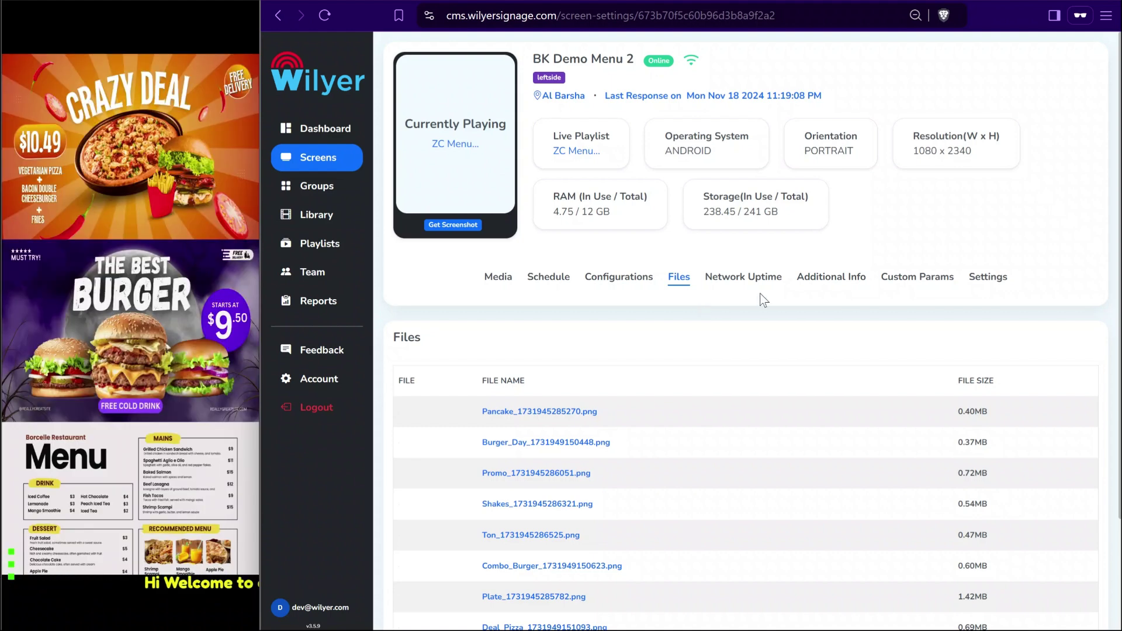
pyautogui.click(989, 279)
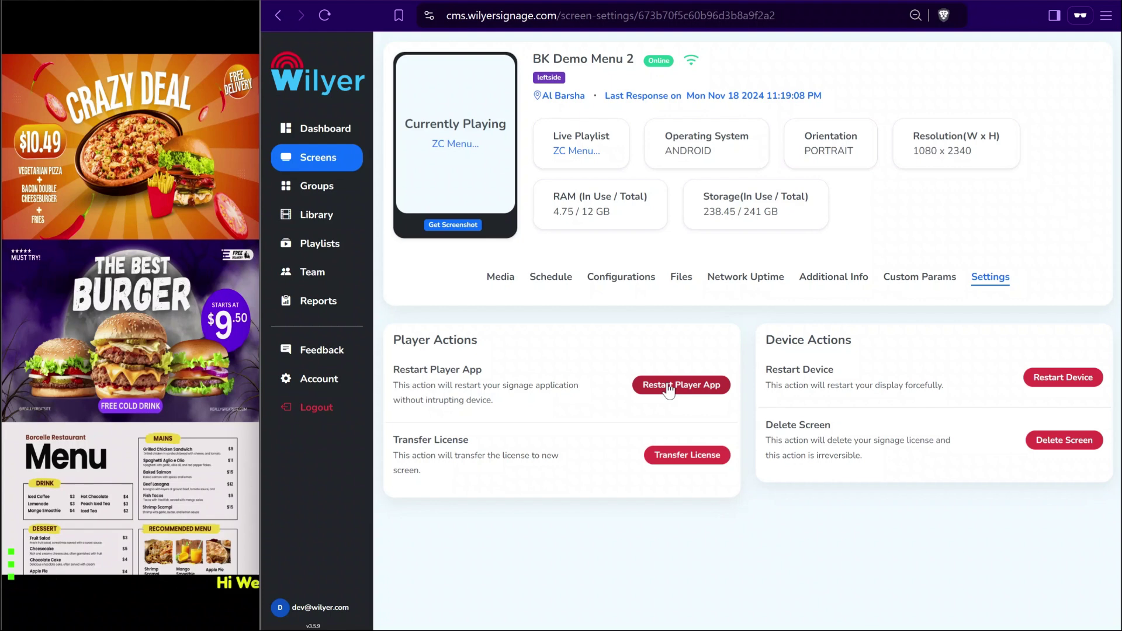
# Restart the player app on BK Demo Menu 2 and return to the Screens list
pyautogui.click(670, 389)
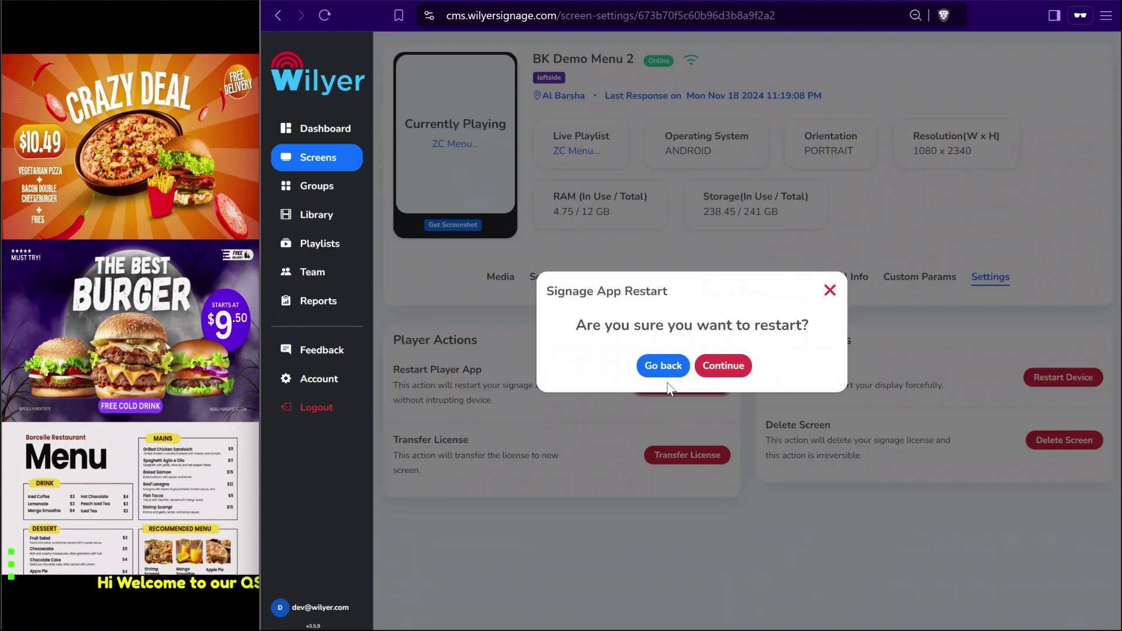
pyautogui.click(724, 366)
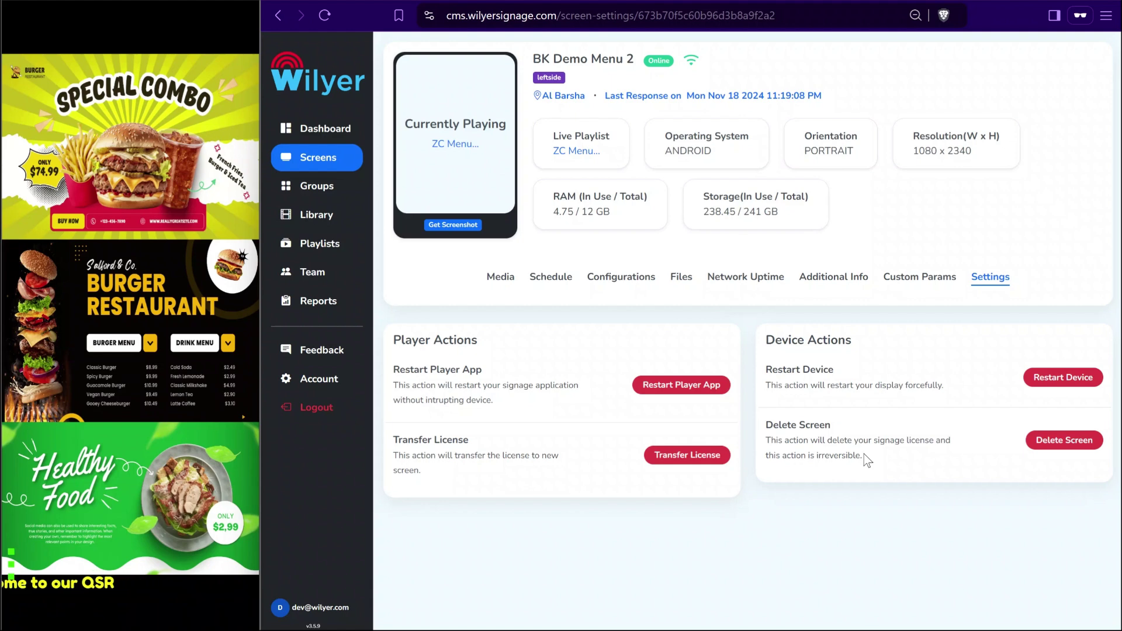
pyautogui.click(336, 166)
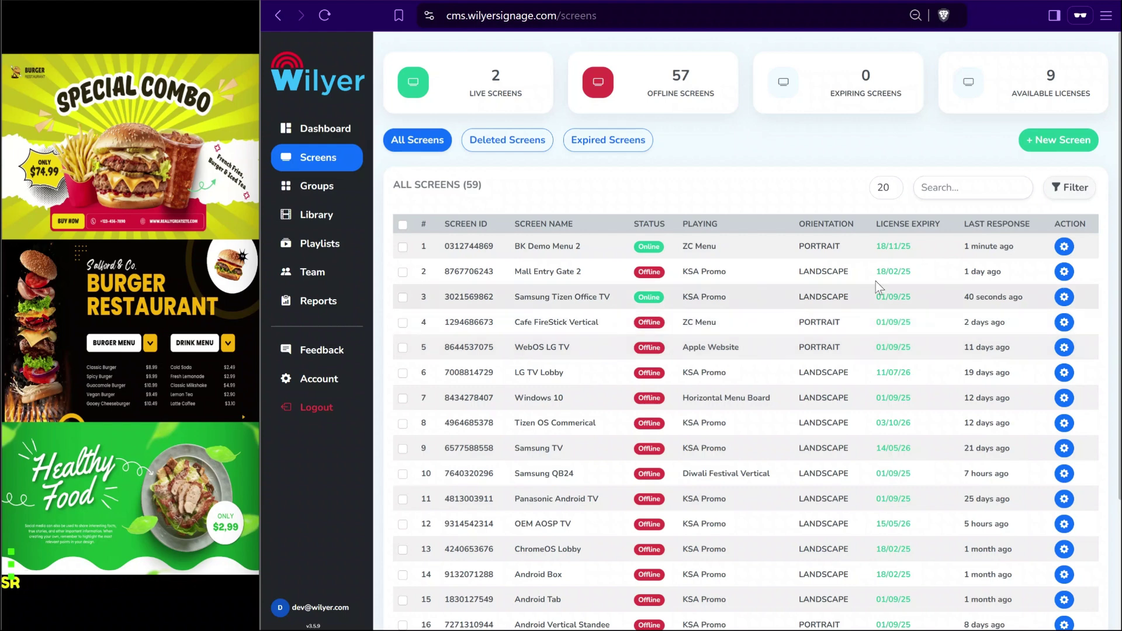
# Filter the screen list to Online, then sort by Last Response showing All statuses
pyautogui.click(1061, 188)
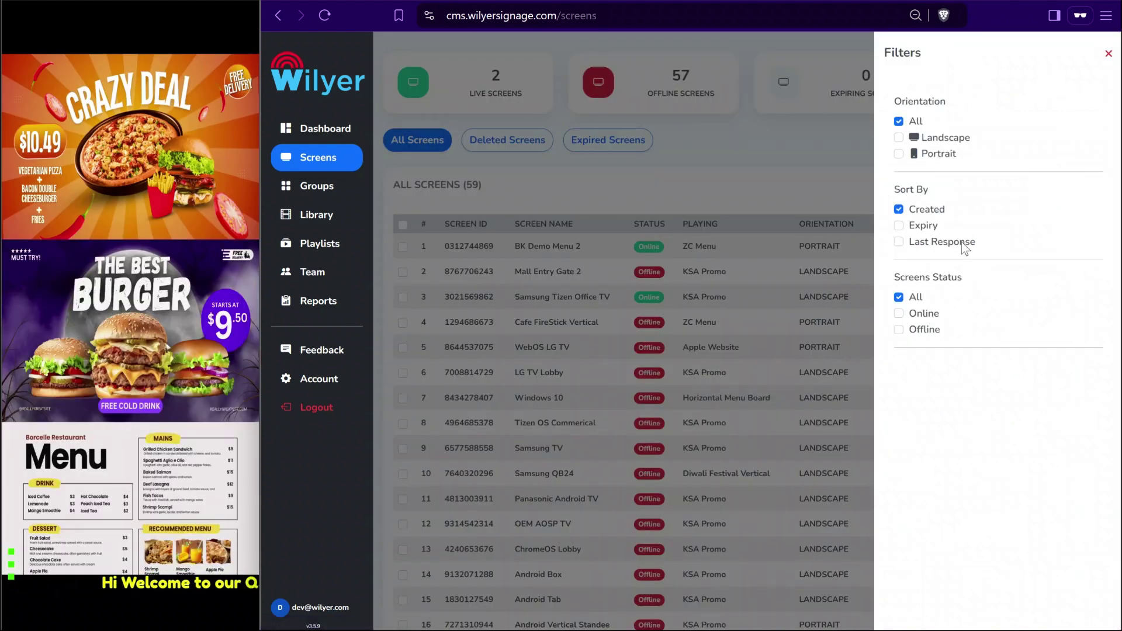
pyautogui.click(898, 314)
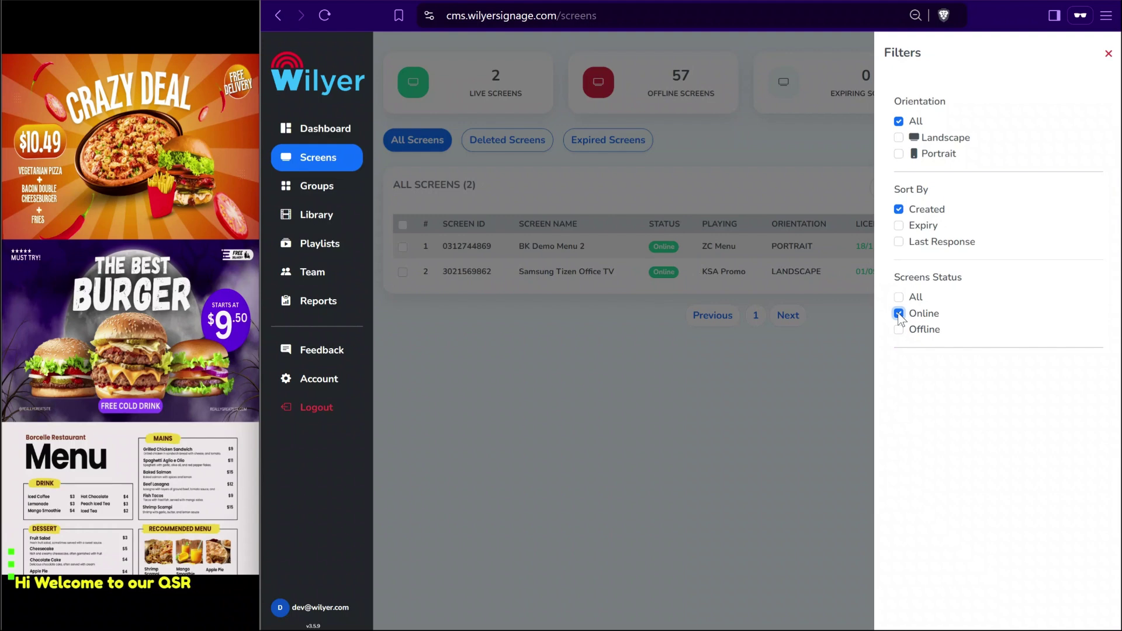
pyautogui.click(790, 314)
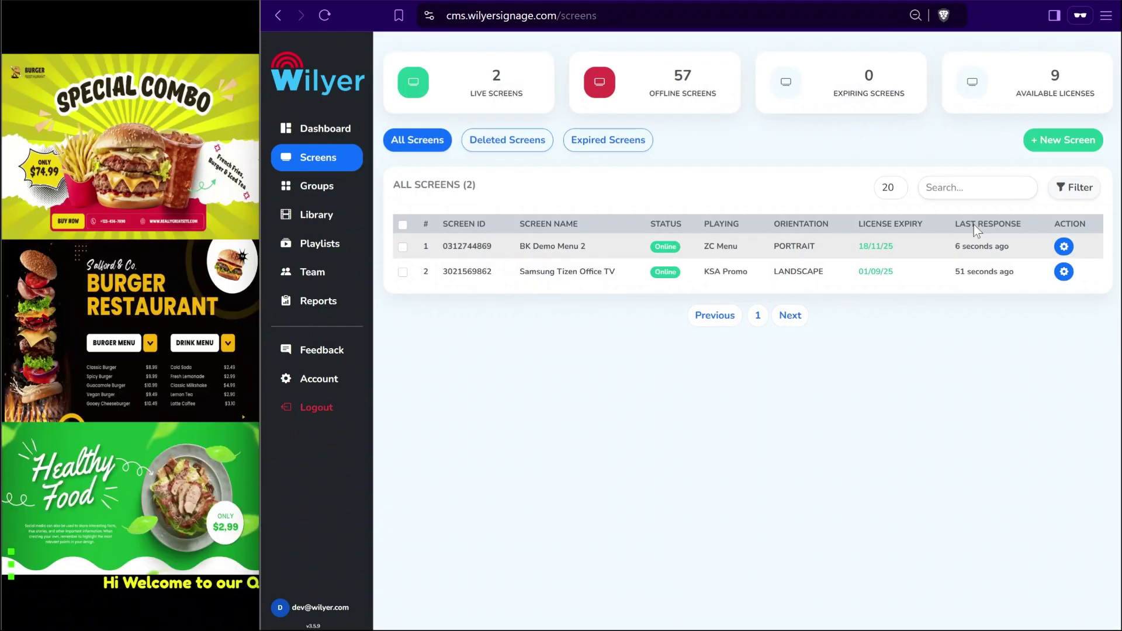
pyautogui.click(1080, 187)
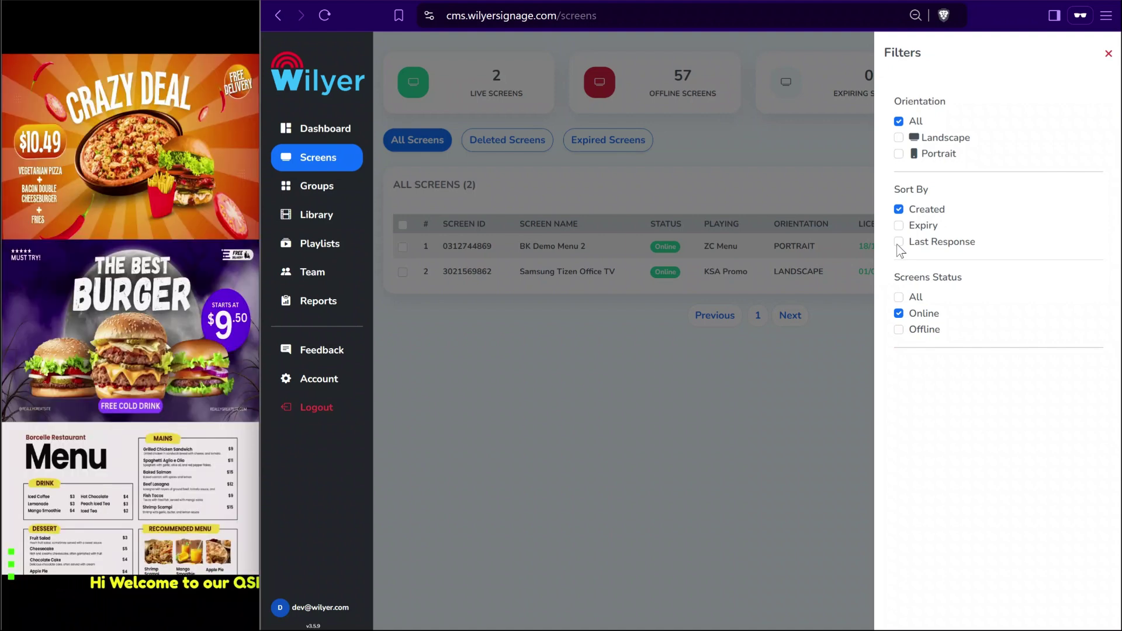
pyautogui.click(899, 242)
pyautogui.click(899, 298)
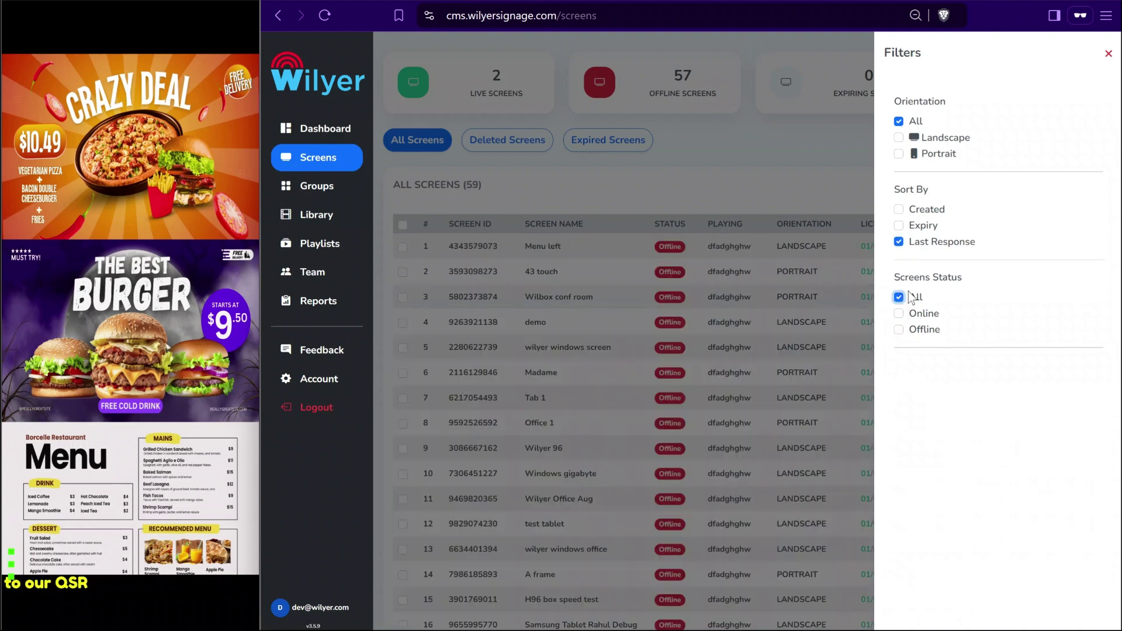
pyautogui.click(1109, 54)
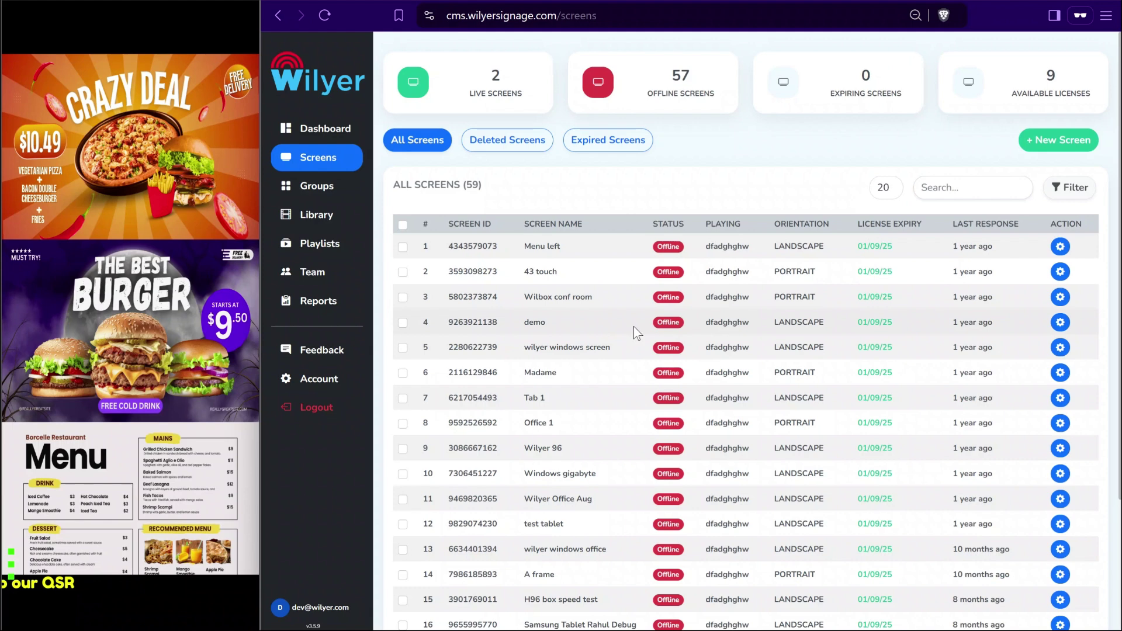
# Show 500 screens per page and scroll down through the list
pyautogui.moveTo(416, 242); pyautogui.dragTo(1011, 412)
pyautogui.click(1013, 415)
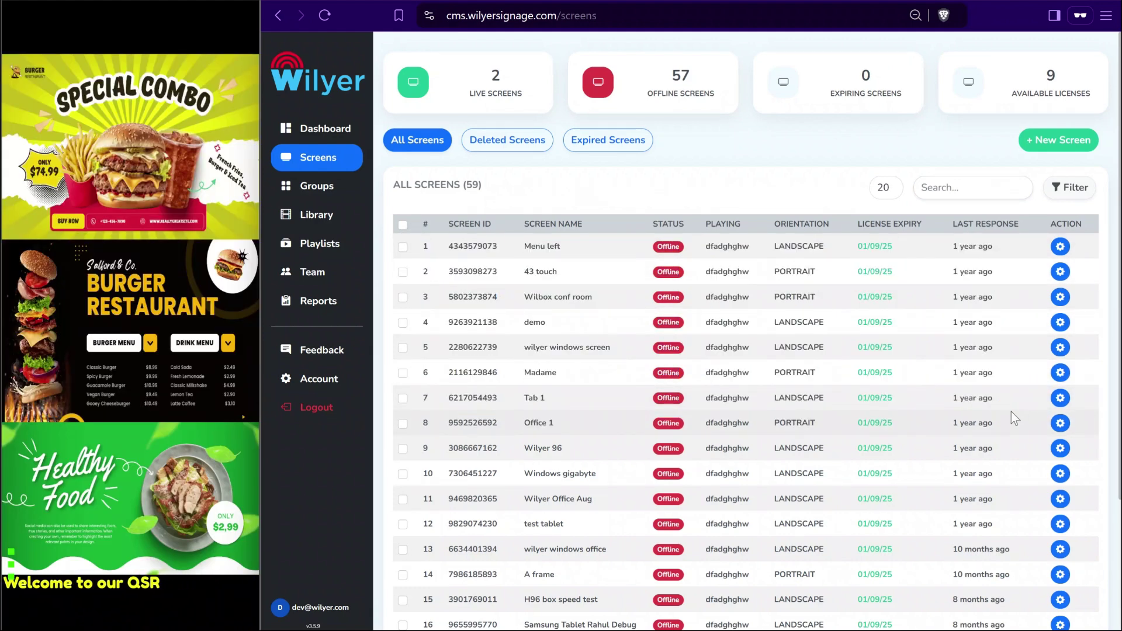
pyautogui.click(886, 186)
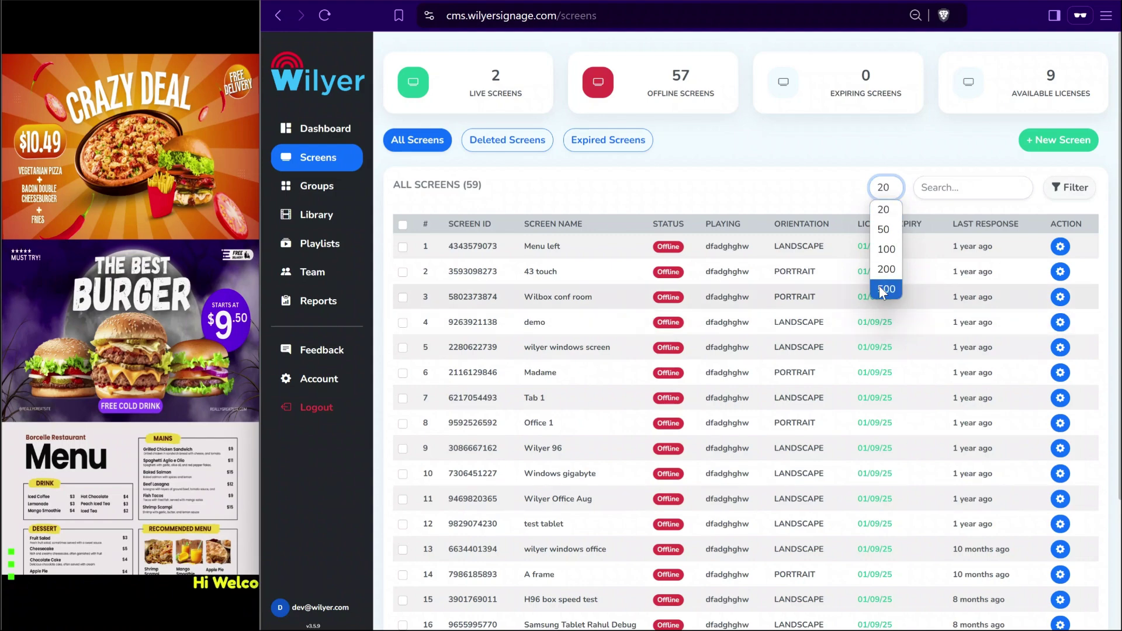
pyautogui.click(879, 286)
pyautogui.scroll(-19, 880, 285)
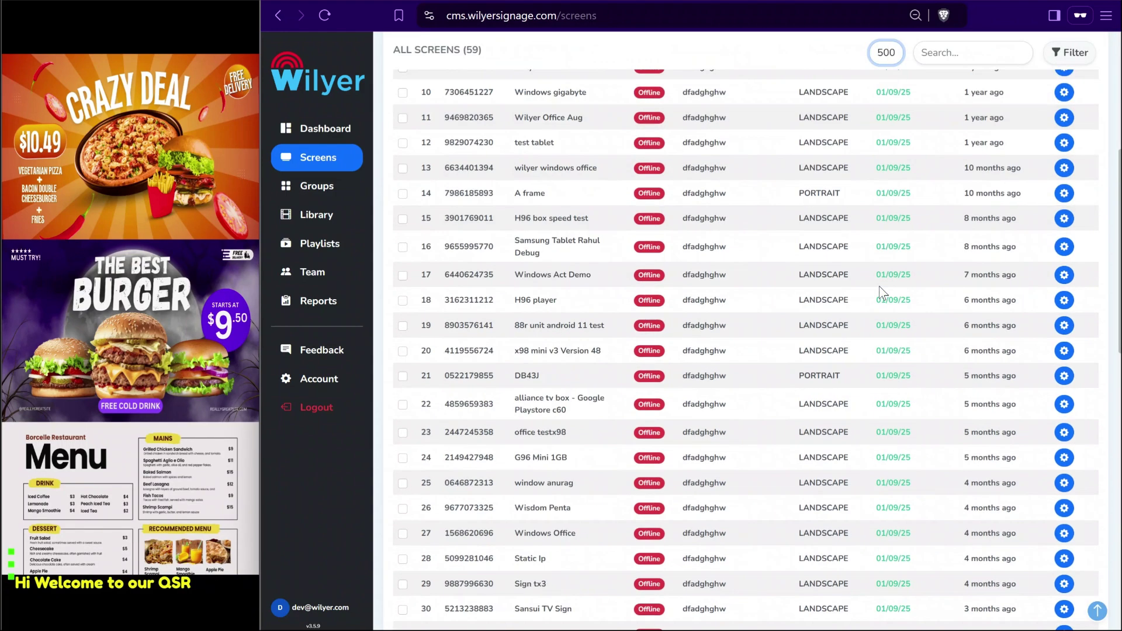